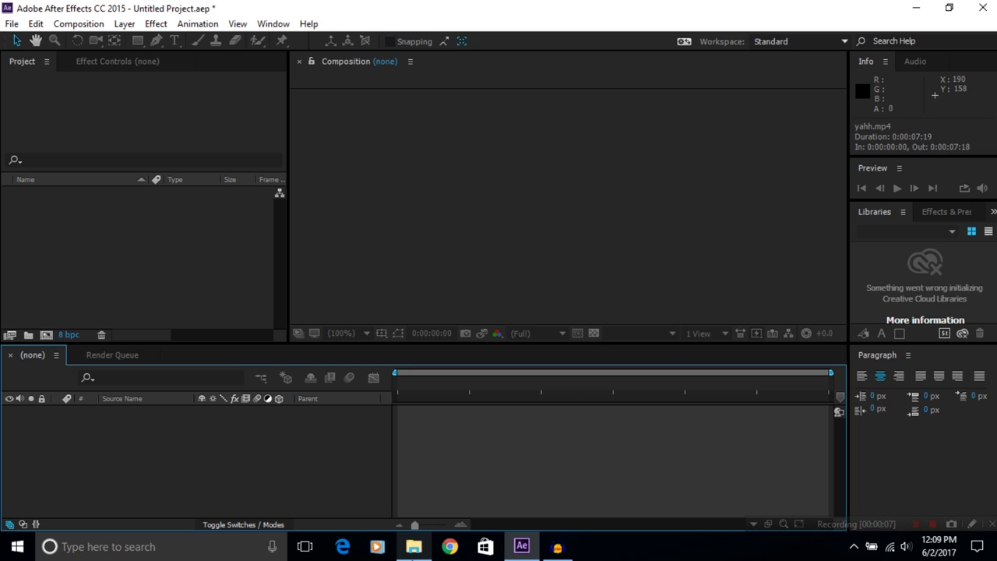
# - Open a File Explorer window over the empty After Effects project
pyautogui.click(413, 547)
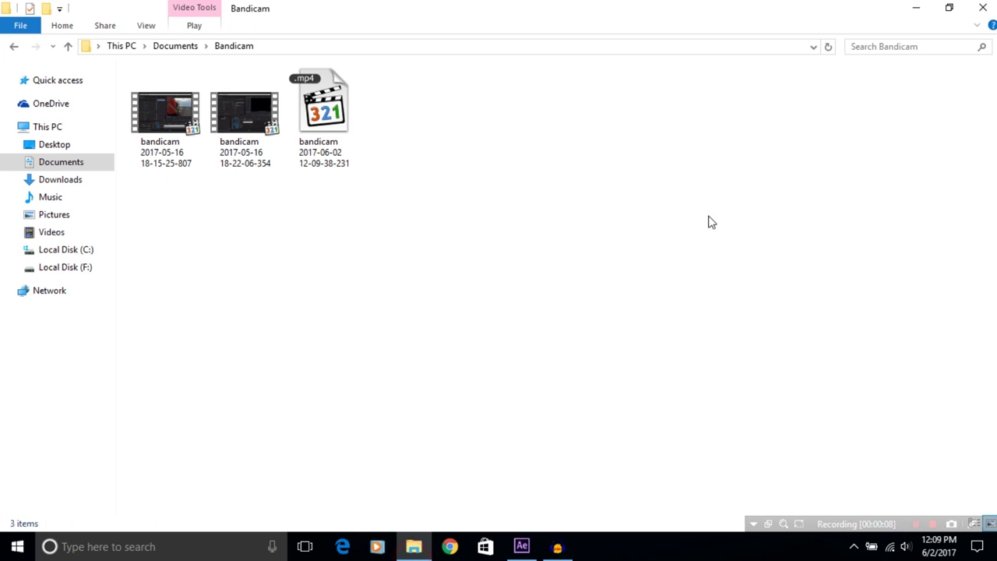
# - Import yahh.mp4 from Local Disk (F:) > Project Video 2 into the Project panel
pyautogui.click(71, 267)
pyautogui.click(331, 109)
pyautogui.doubleClick(331, 109)
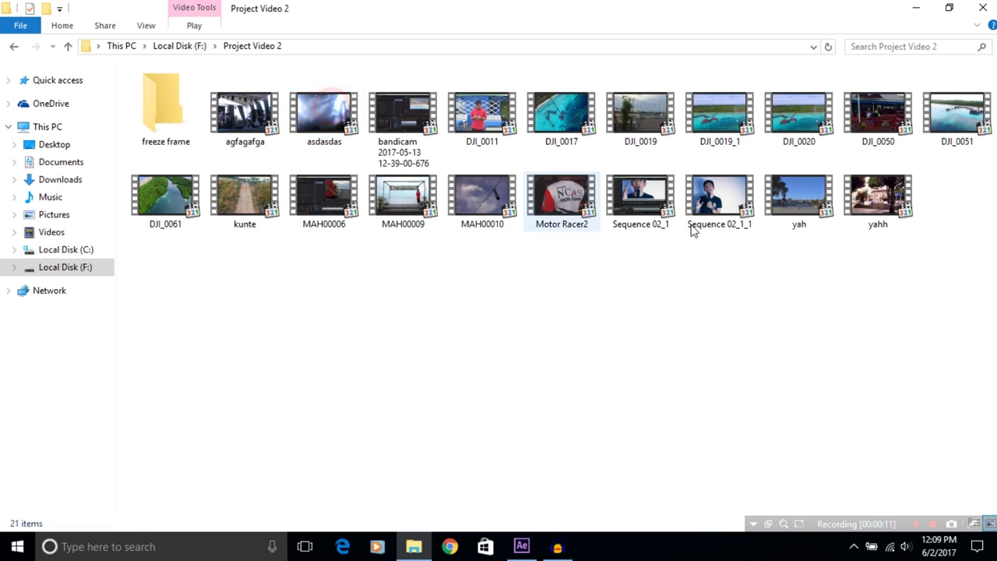
pyautogui.moveTo(876, 199)
pyautogui.mouseDown()
pyautogui.moveTo(569, 449)
pyautogui.moveTo(117, 268)
pyautogui.mouseUp()
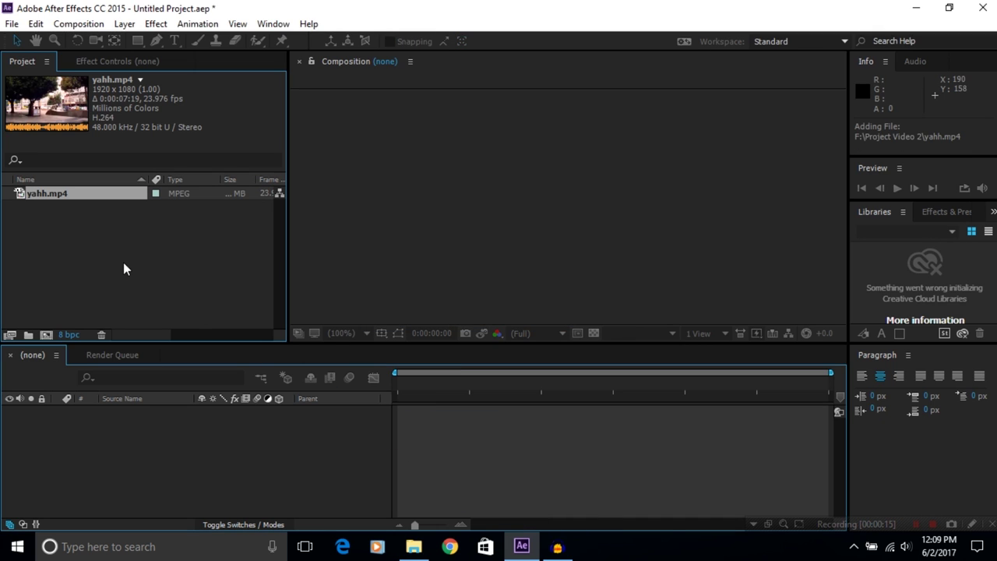
pyautogui.click(75, 230)
# - Create a yahh composition from yahh.mp4 on the timeline and select its layer
pyautogui.moveTo(44, 195); pyautogui.dragTo(99, 290)
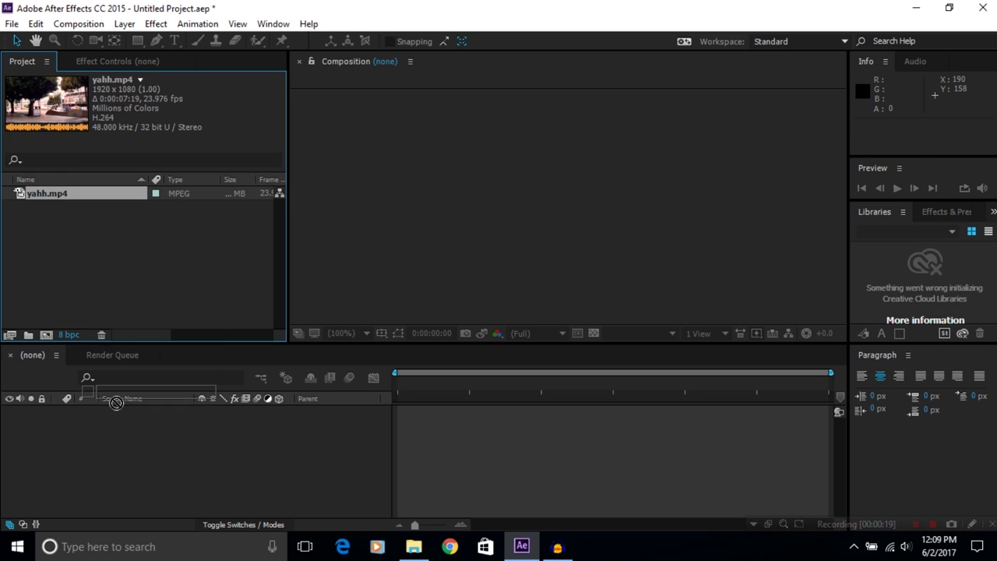
pyautogui.moveTo(99, 290); pyautogui.dragTo(105, 443)
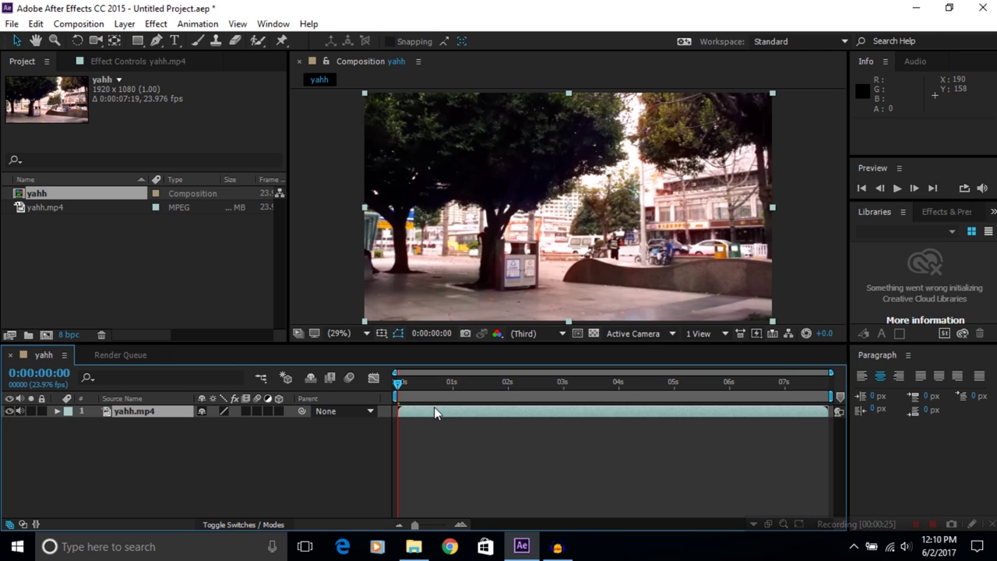
pyautogui.click(274, 24)
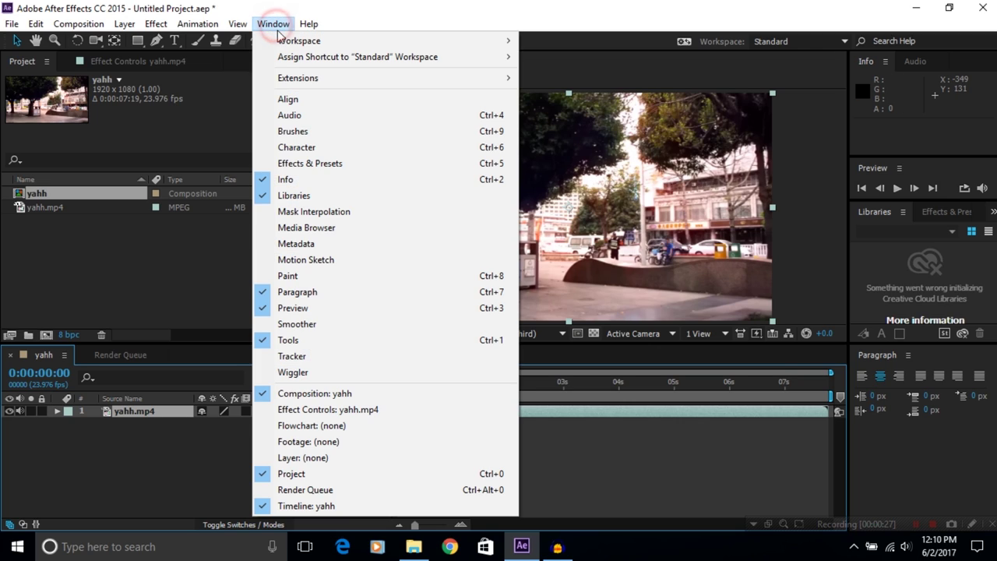
pyautogui.click(574, 5)
pyautogui.click(526, 417)
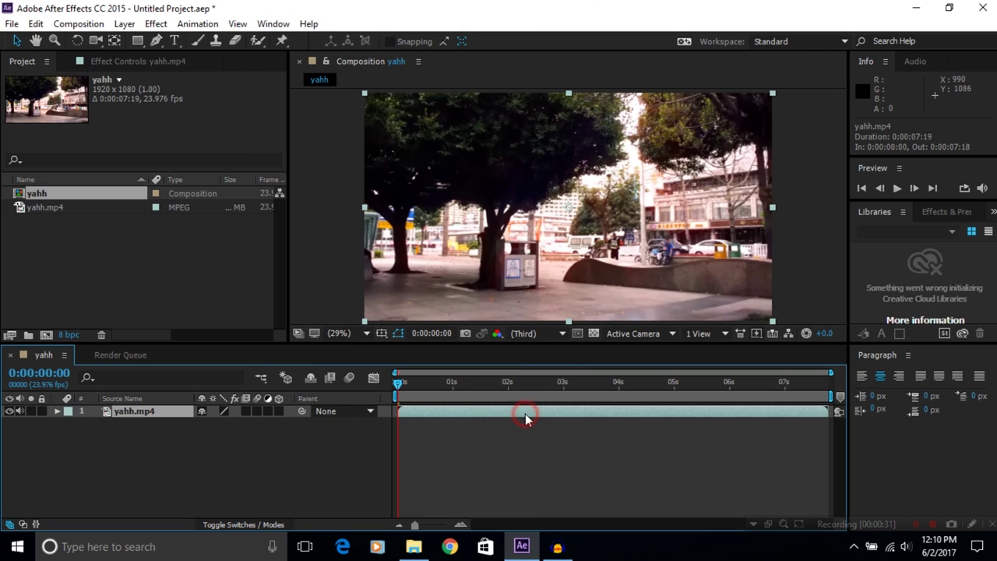
# - Apply Track Camera to yahh.mp4 and scrub the solved clip to pick a freeze-frame moment
pyautogui.rightClick(533, 415)
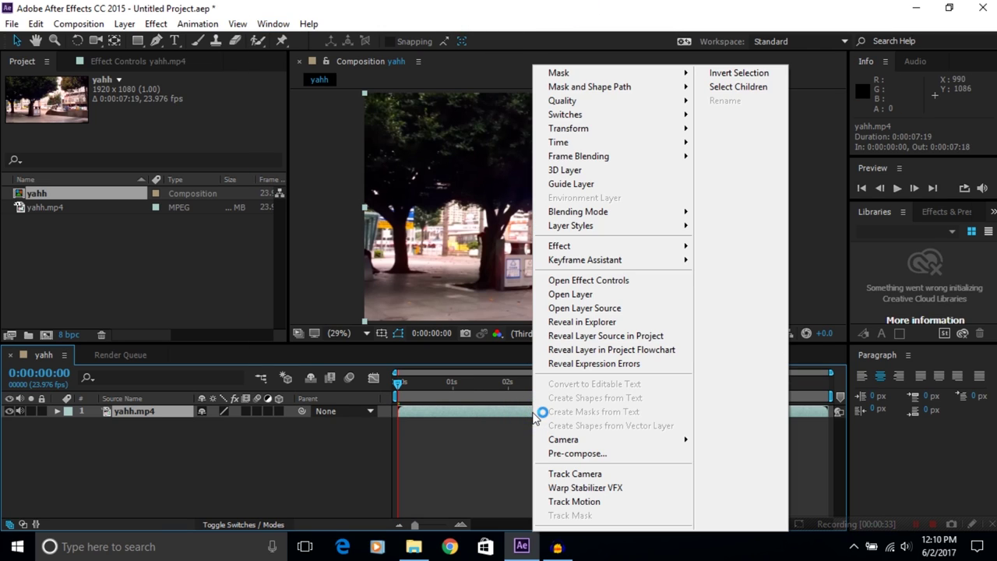
pyautogui.click(577, 477)
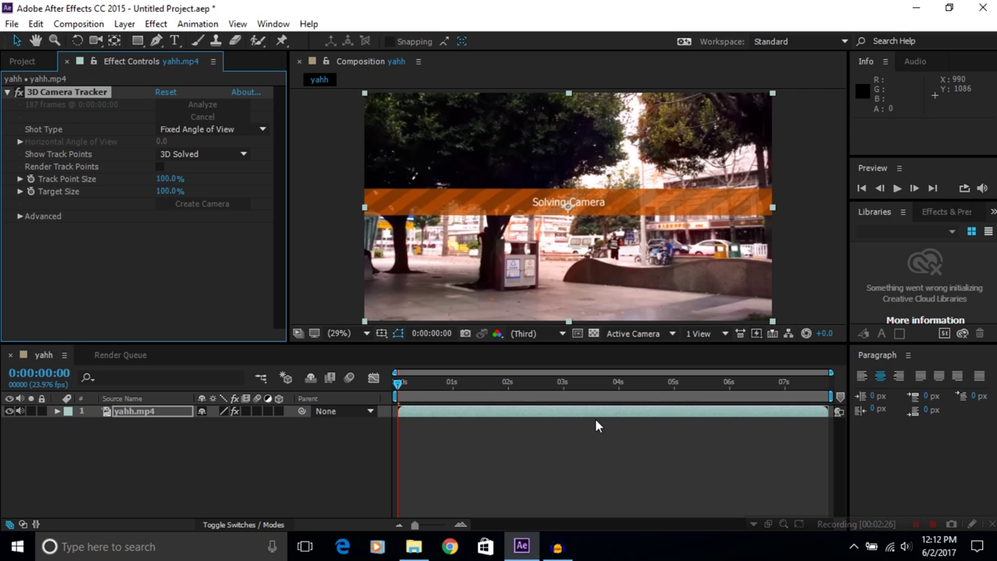
pyautogui.moveTo(417, 382); pyautogui.dragTo(406, 386)
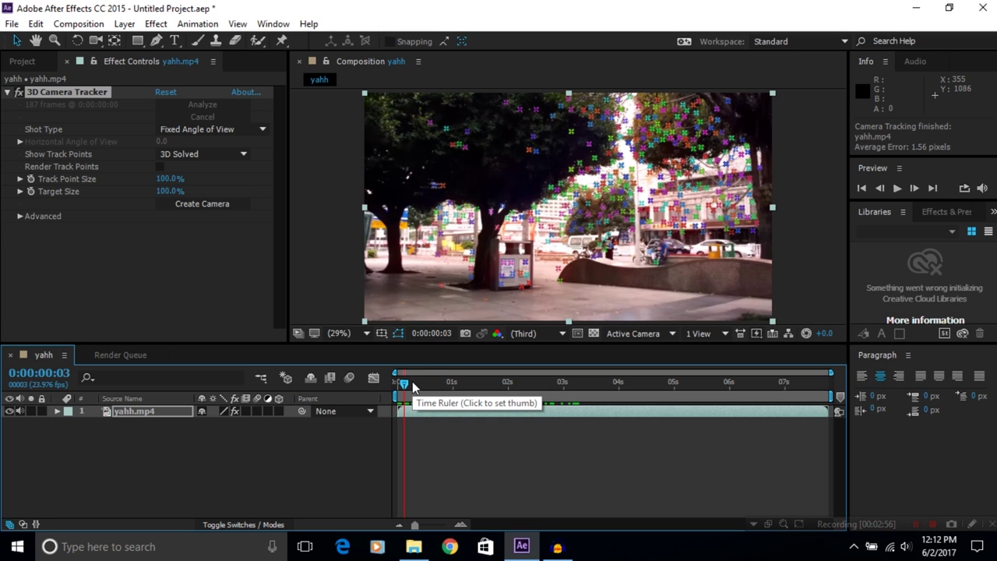
pyautogui.moveTo(414, 385)
pyautogui.mouseDown()
pyautogui.moveTo(508, 387)
pyautogui.moveTo(495, 382)
pyautogui.mouseUp()
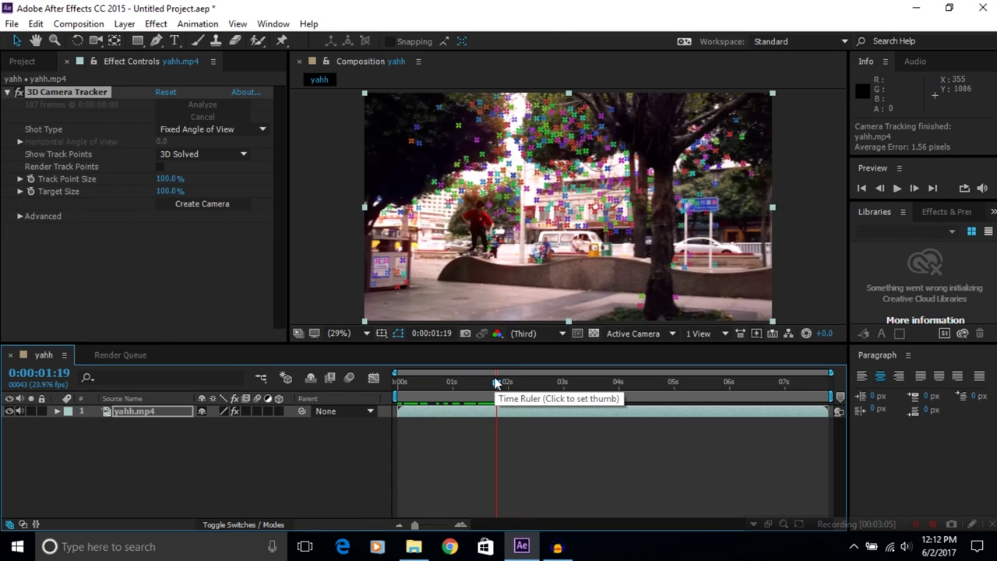
pyautogui.moveTo(496, 382); pyautogui.dragTo(477, 386)
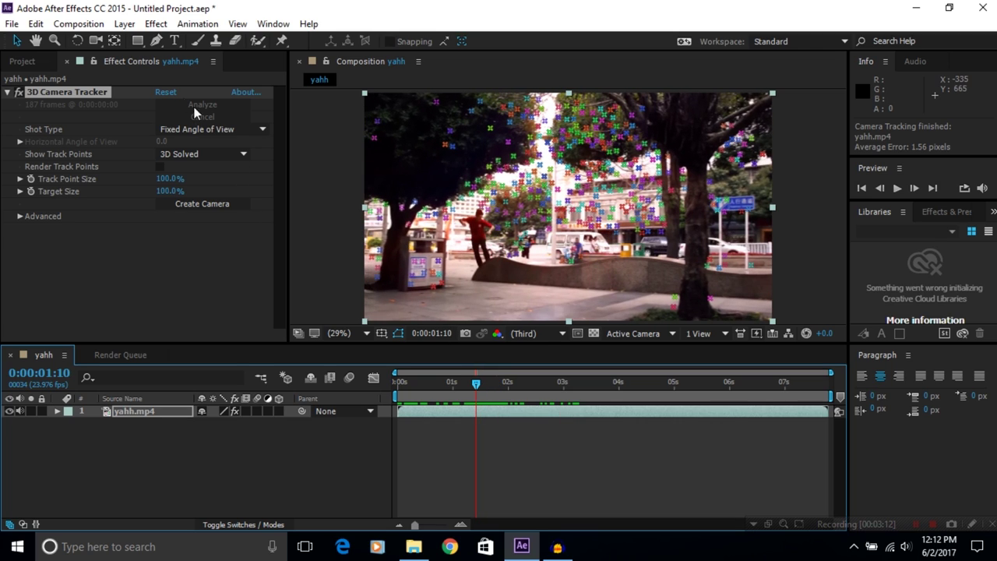
pyautogui.click(93, 26)
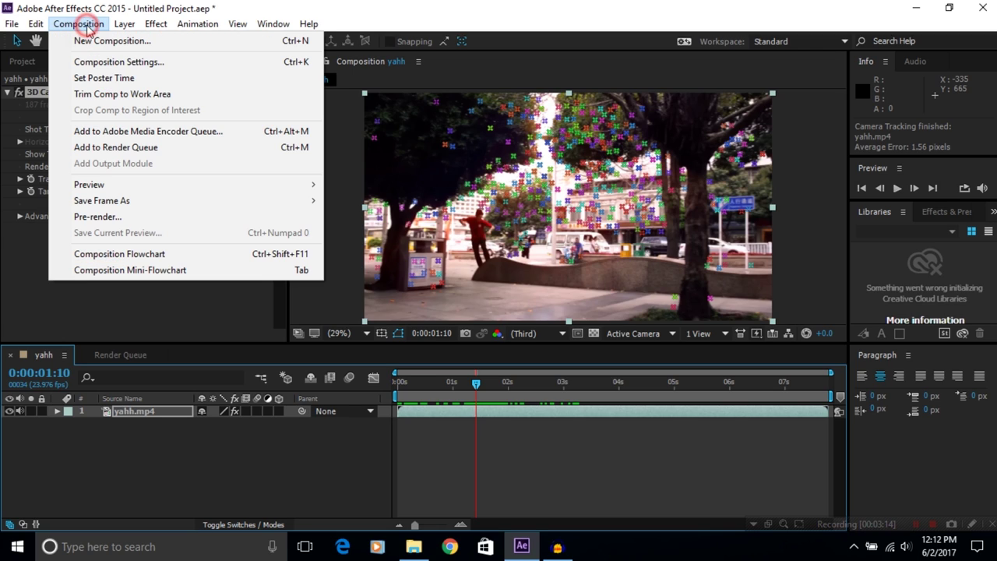
# - Queue the 0:00:01:10 frame as yahh (0-00-01-10).psd in Project Video 2 > freeze frame
pyautogui.moveTo(282, 205)
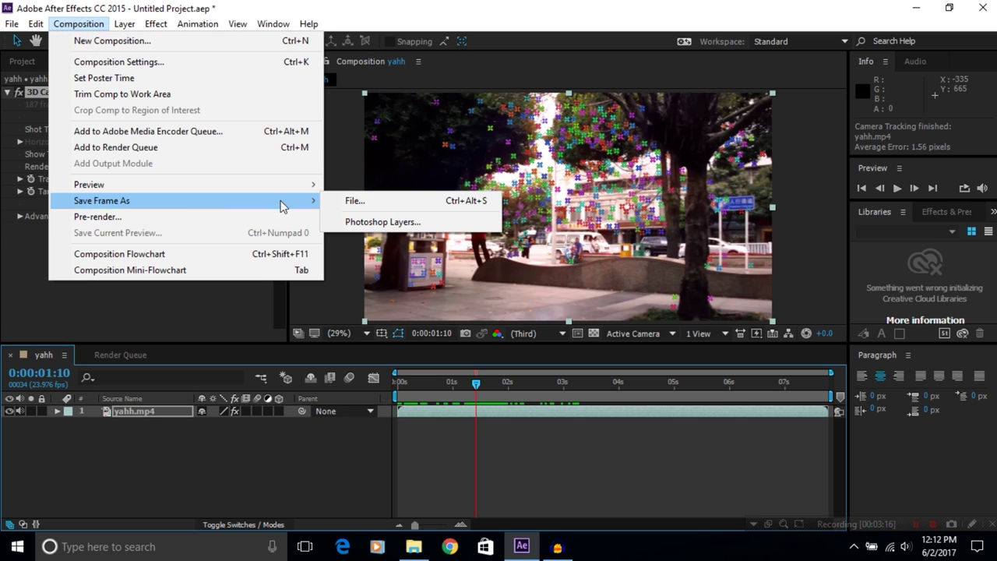
pyautogui.click(347, 203)
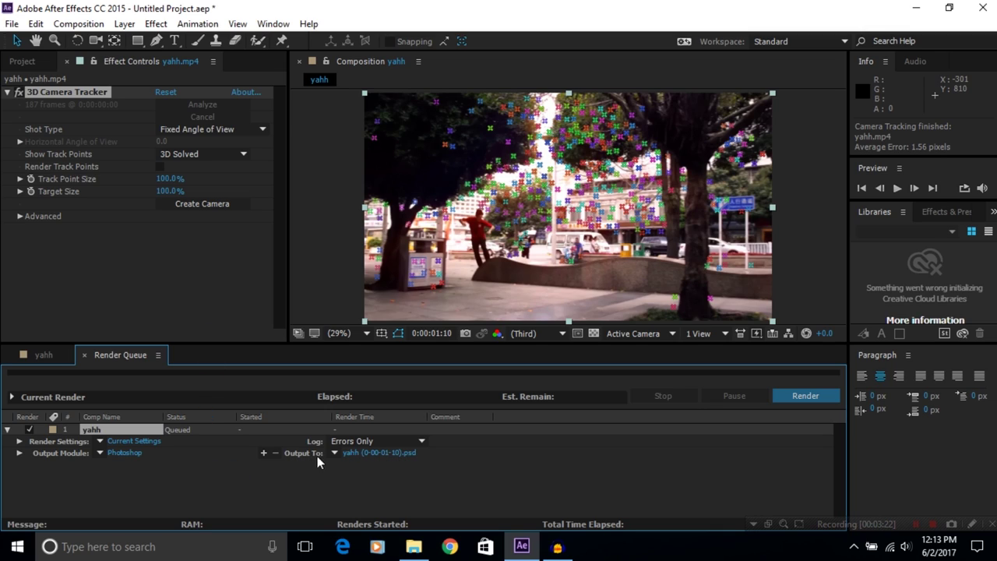
pyautogui.click(384, 453)
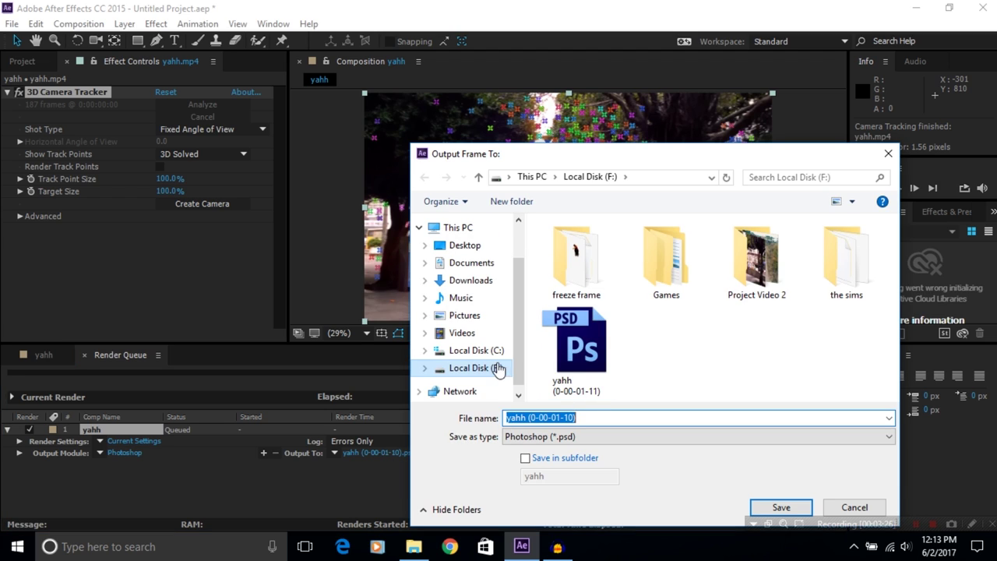
pyautogui.doubleClick(751, 265)
pyautogui.doubleClick(573, 252)
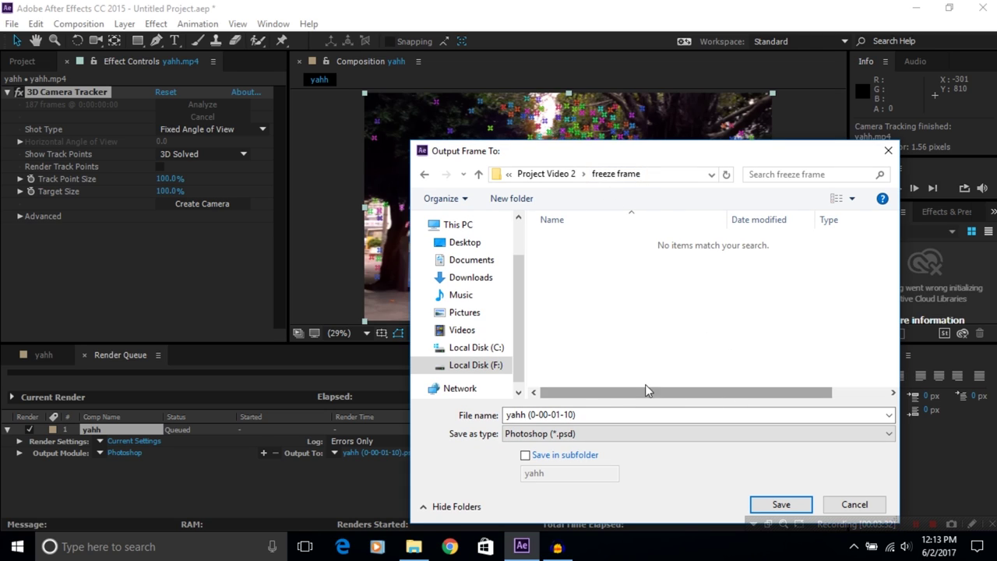
pyautogui.click(796, 505)
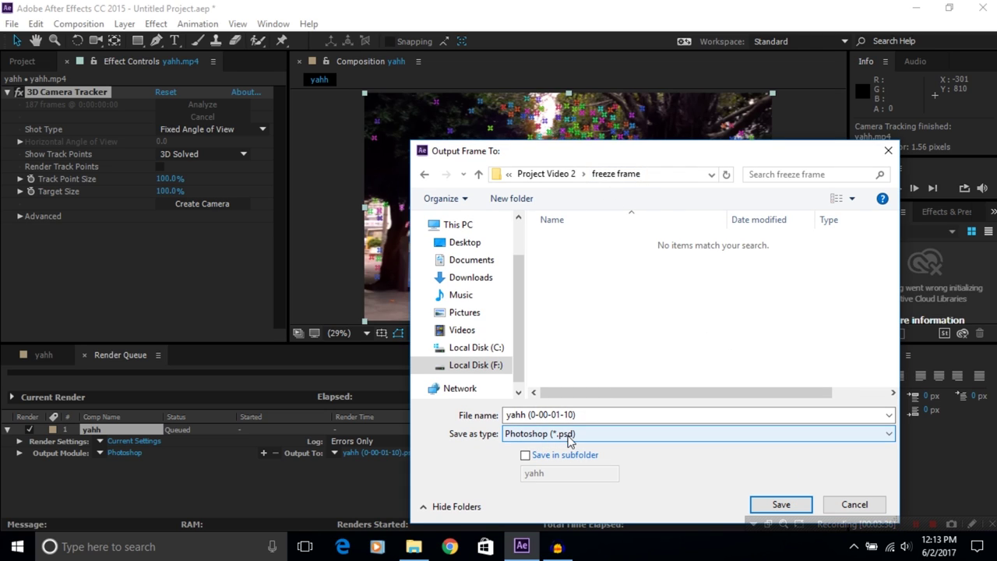
pyautogui.click(800, 506)
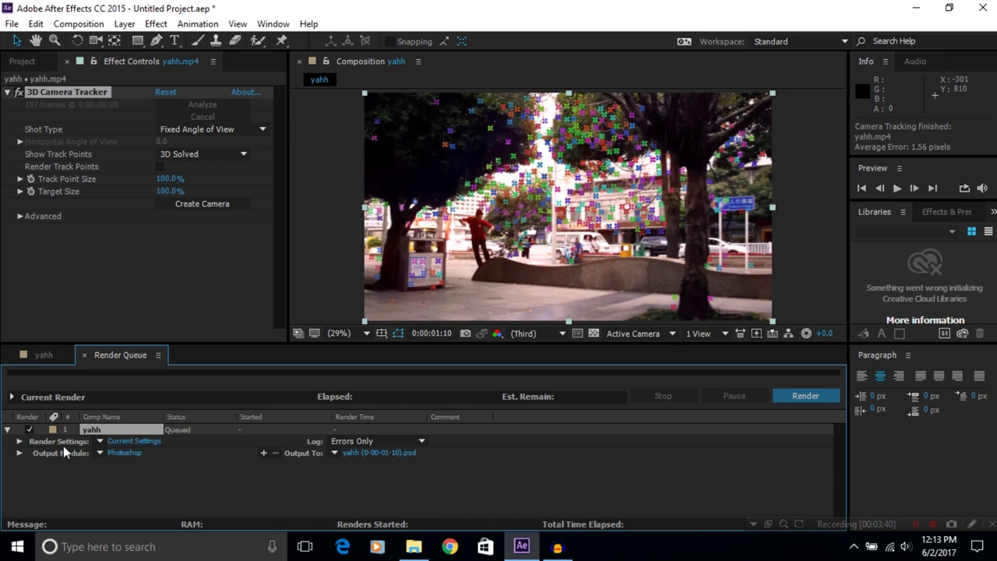
# - Set the Post-Render Action to Import, render the frame, and return to the yahh timeline
pyautogui.click(19, 452)
pyautogui.scroll(-1, 29, 471)
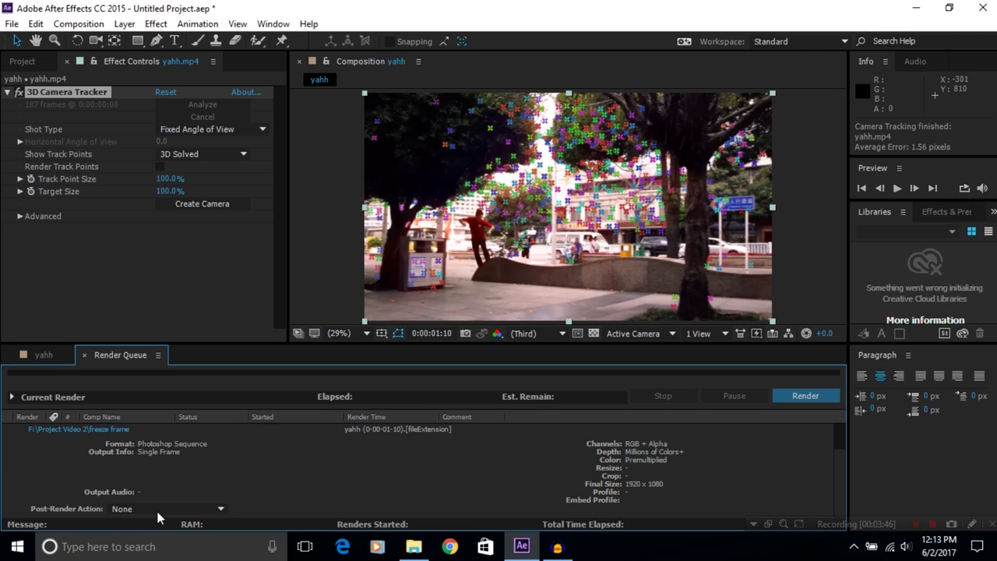
pyautogui.click(220, 512)
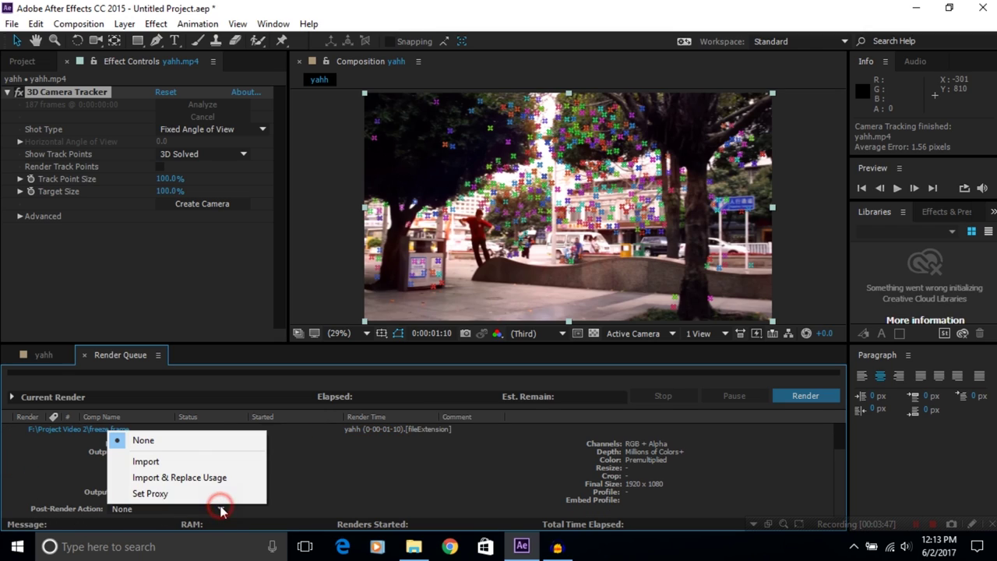
pyautogui.click(152, 462)
pyautogui.scroll(1, 266, 488)
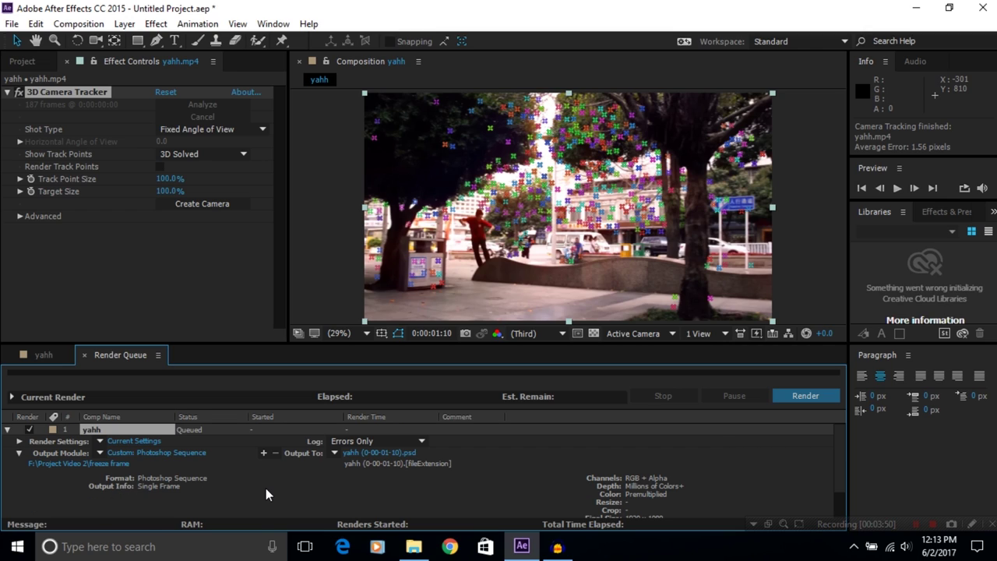
pyautogui.click(809, 396)
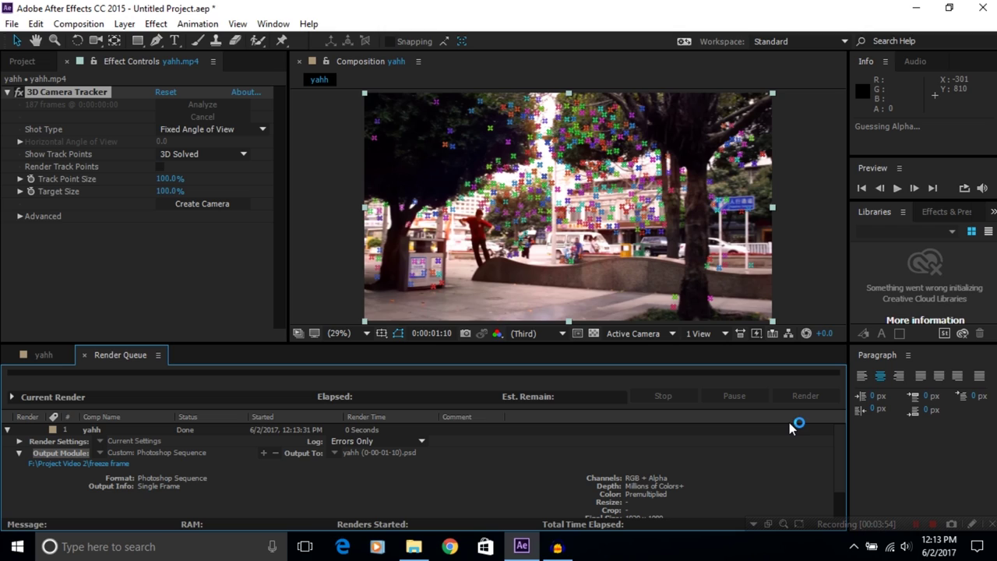
pyautogui.click(39, 355)
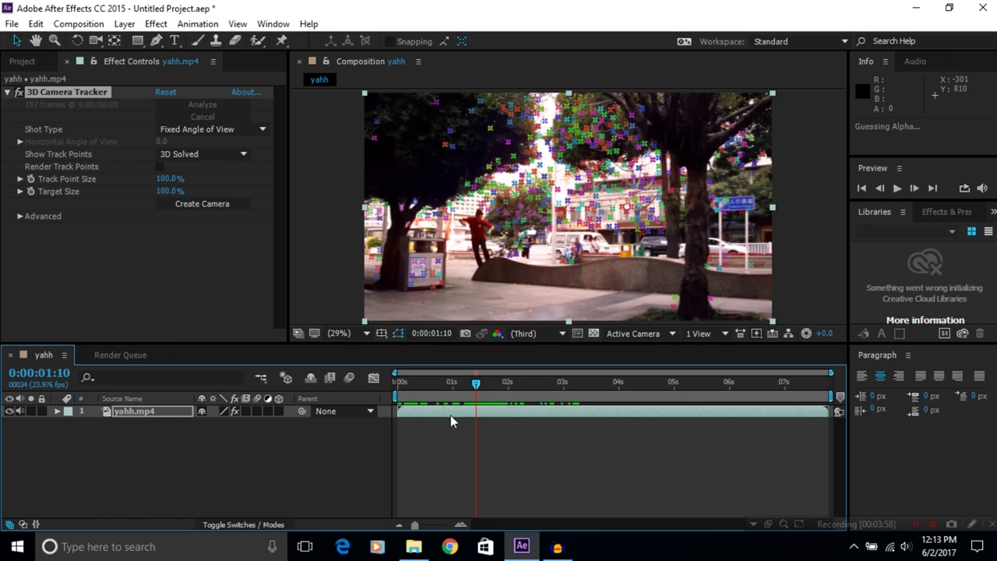
# - Move to 0:00:02:14 and queue that frame with Save Frame As > File
pyautogui.click(482, 382)
pyautogui.moveTo(483, 383); pyautogui.dragTo(540, 391)
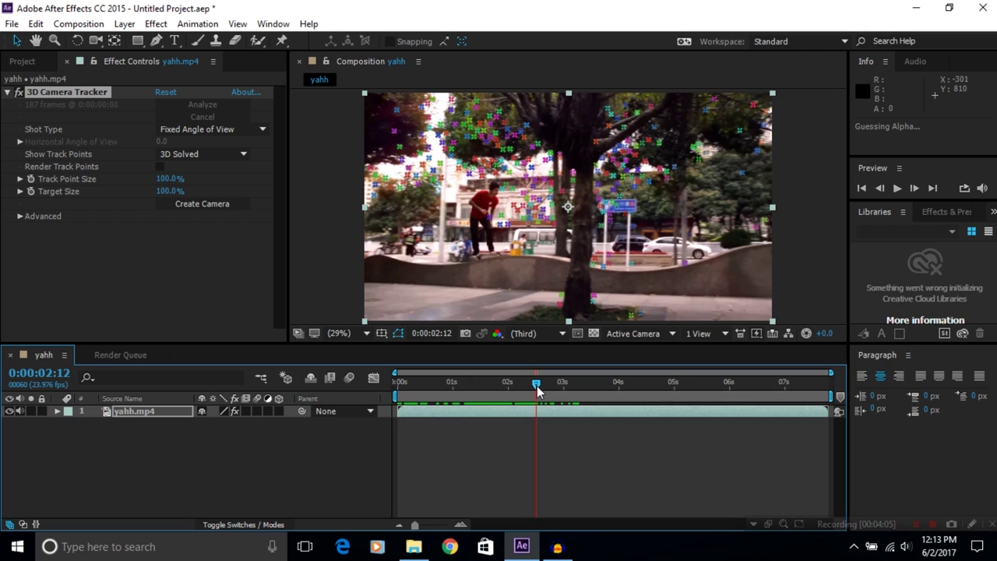
pyautogui.moveTo(539, 390); pyautogui.dragTo(541, 391)
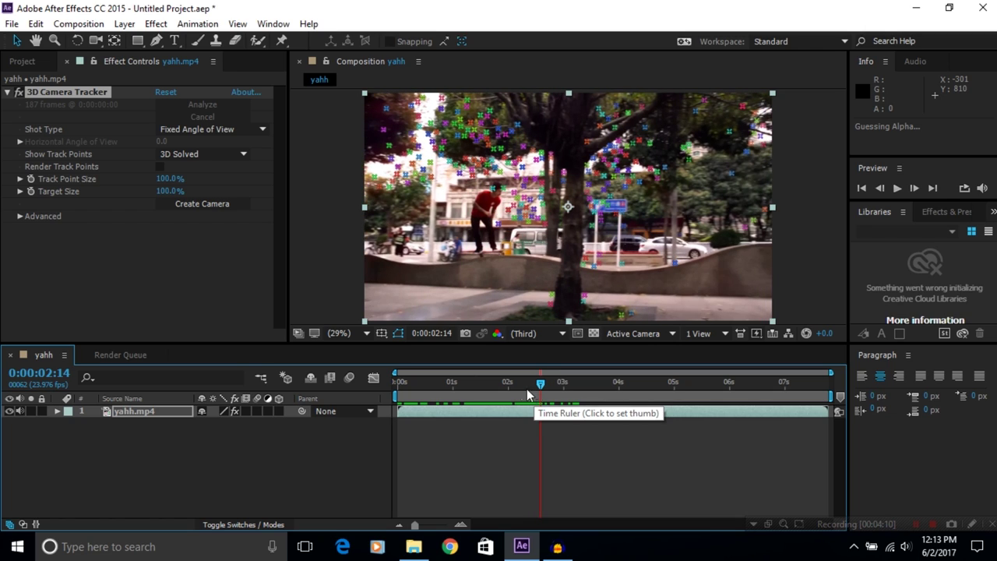
pyautogui.click(77, 24)
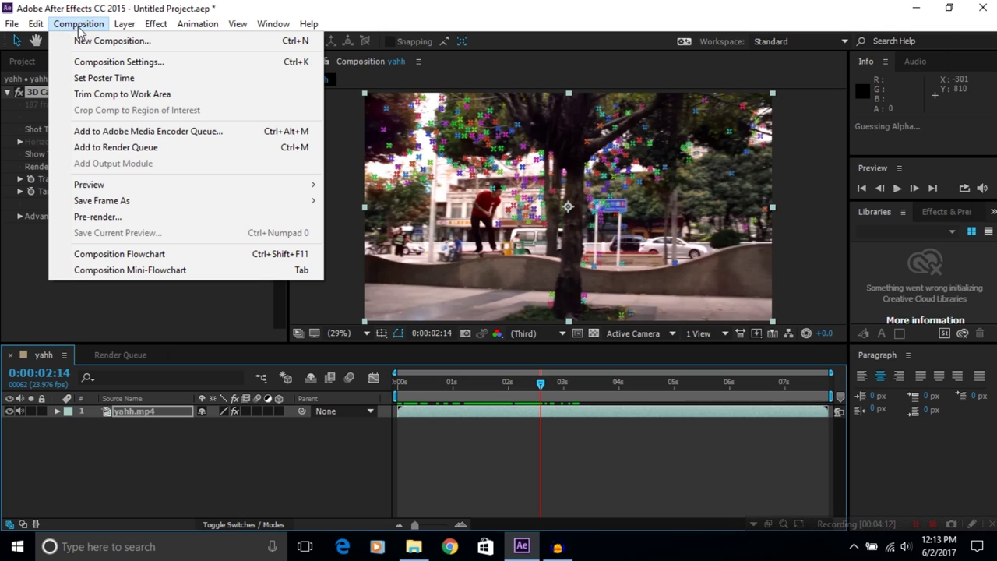
pyautogui.moveTo(227, 202)
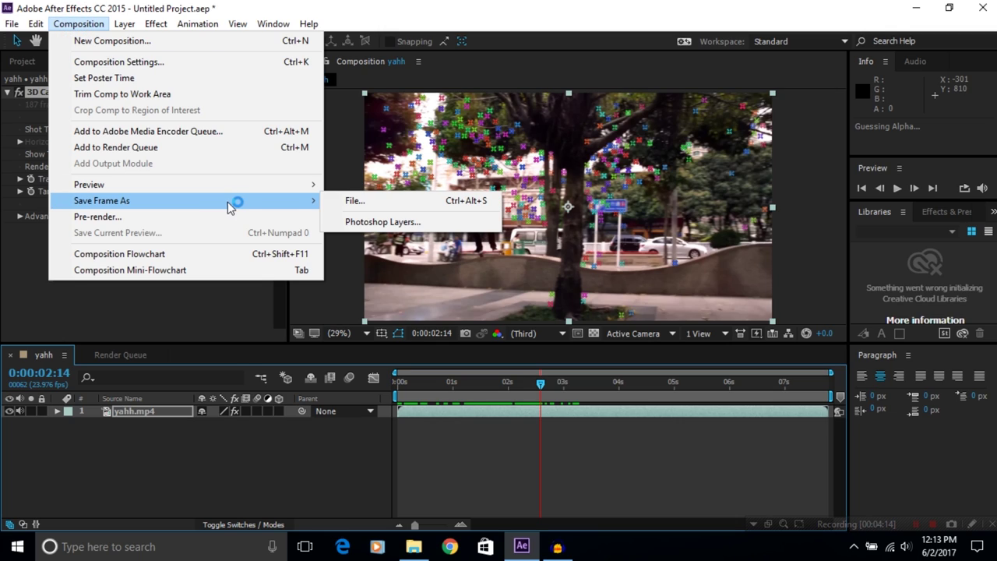
pyautogui.click(461, 202)
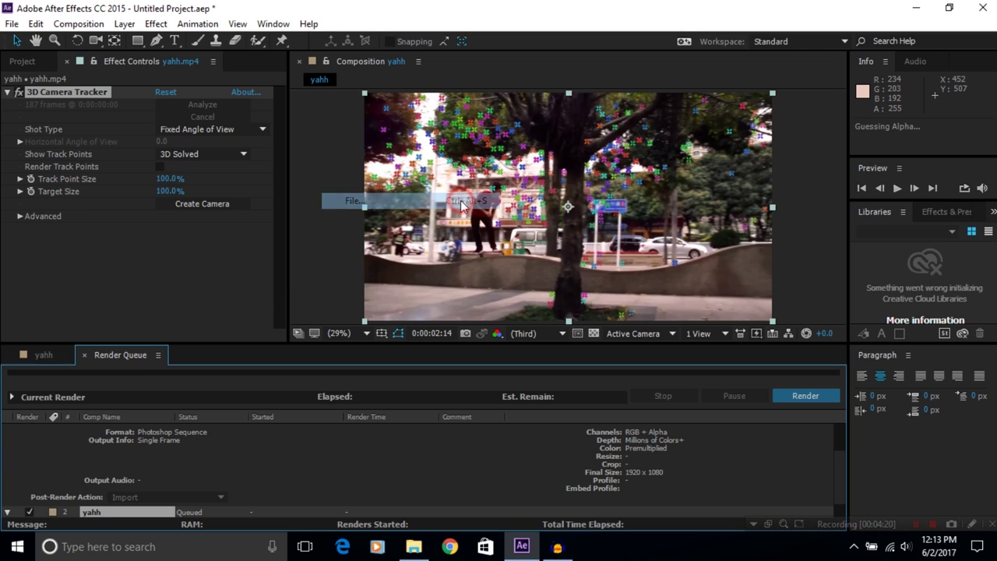
# - Set the new item's Post-Render Action to Import and render it as a Photoshop file
pyautogui.scroll(-1, 354, 435)
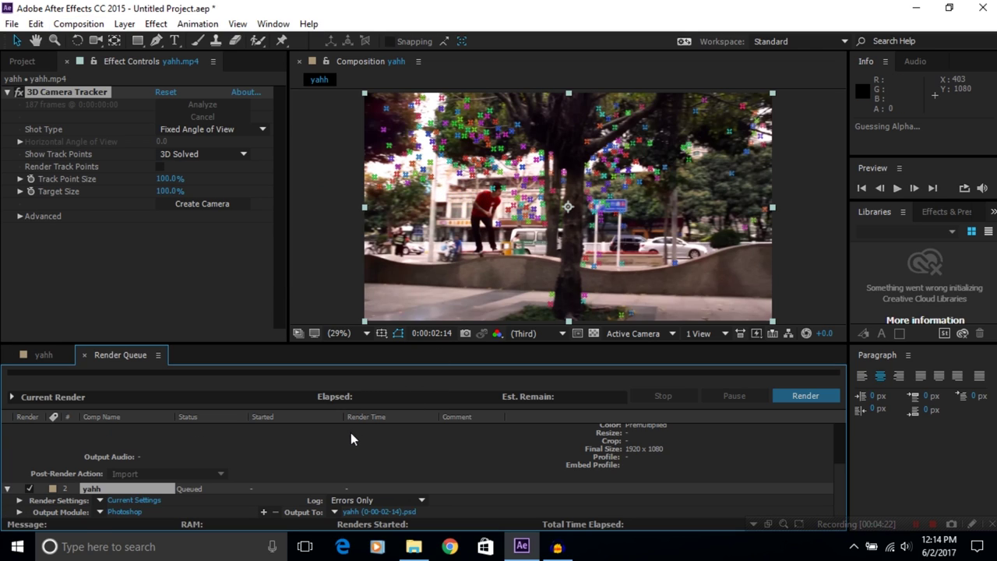
pyautogui.click(18, 512)
pyautogui.scroll(-1, 55, 504)
pyautogui.click(147, 517)
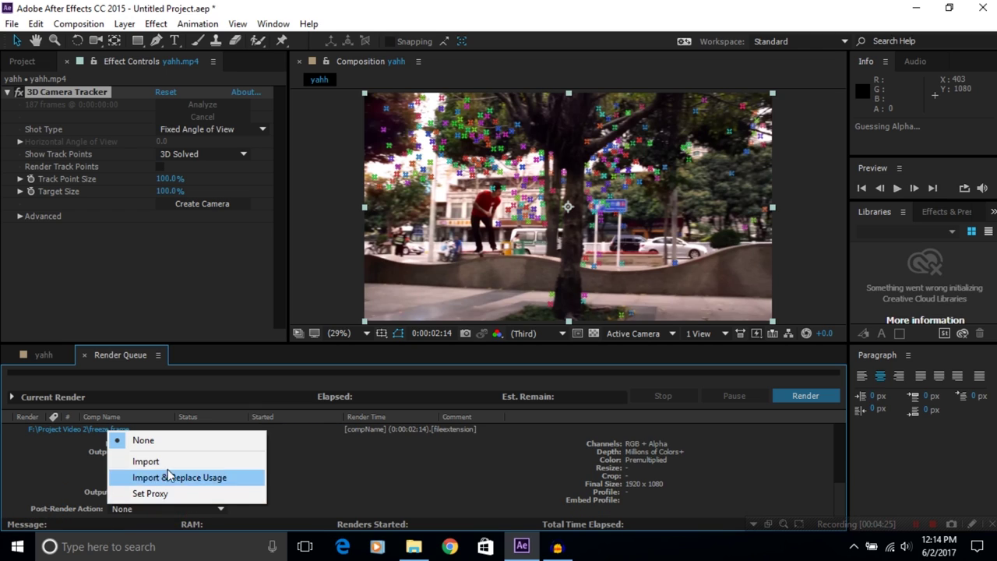
pyautogui.click(164, 461)
pyautogui.click(797, 396)
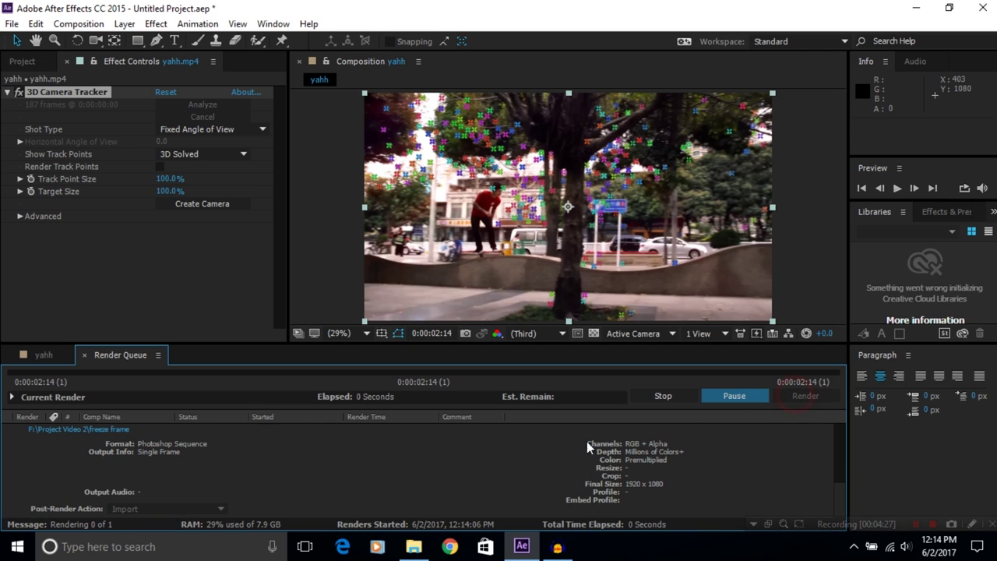
# - Collapse both finished render items and return to the yahh timeline
pyautogui.scroll(-2, 532, 462)
pyautogui.click(9, 467)
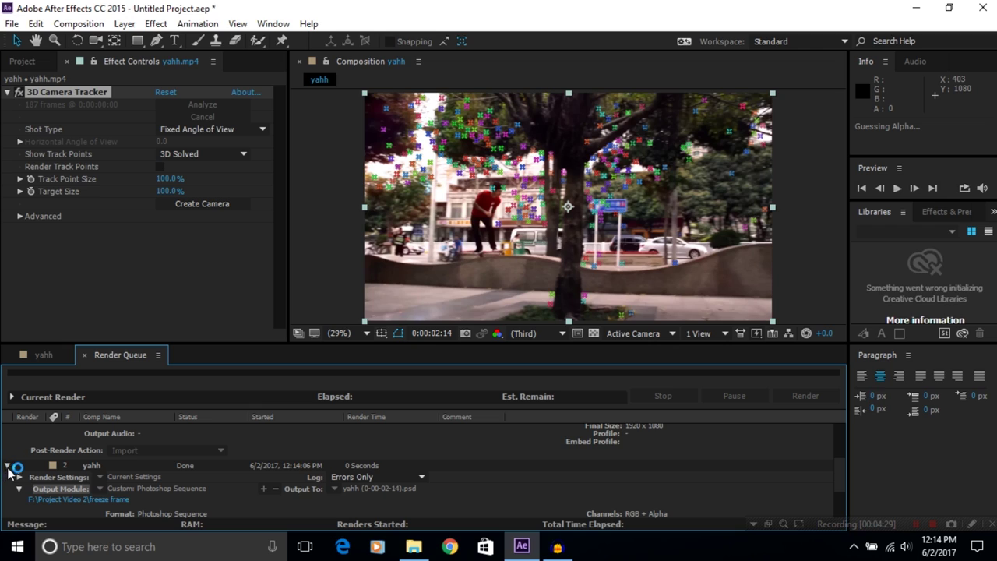
pyautogui.scroll(3, 11, 466)
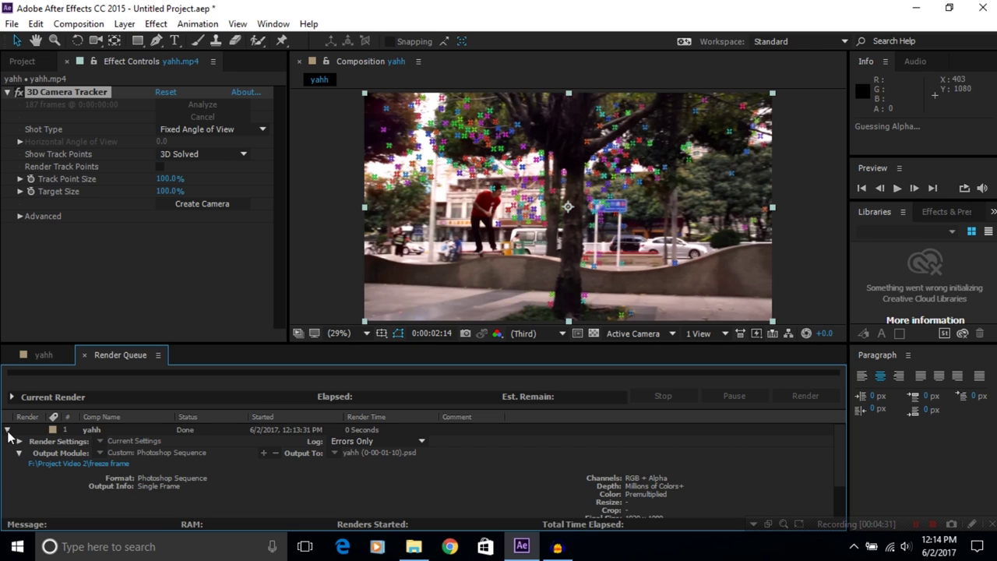
pyautogui.click(8, 431)
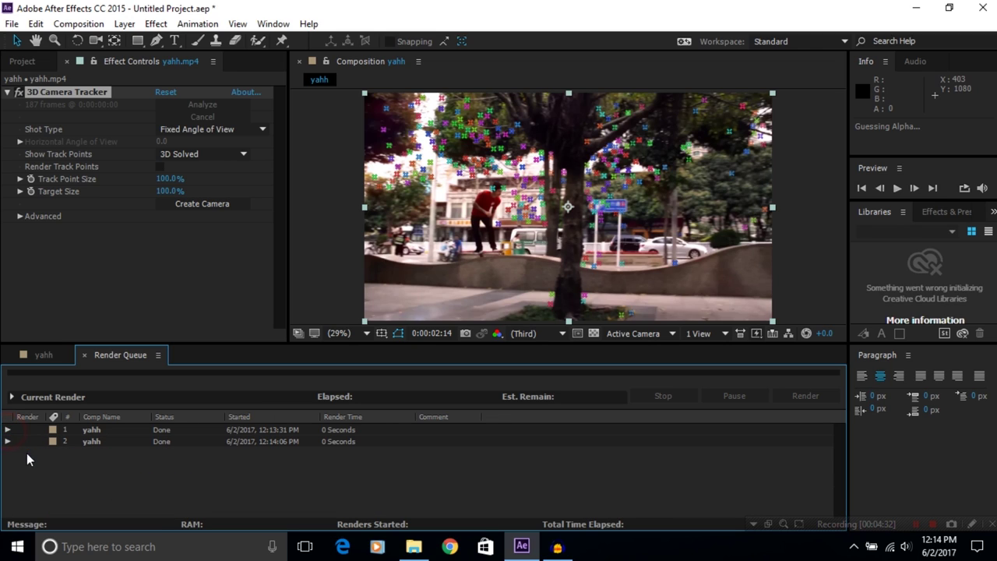
pyautogui.click(43, 355)
# - Move to 0:00:04:15 and queue that frame to be saved as a file
pyautogui.moveTo(545, 383); pyautogui.dragTo(654, 395)
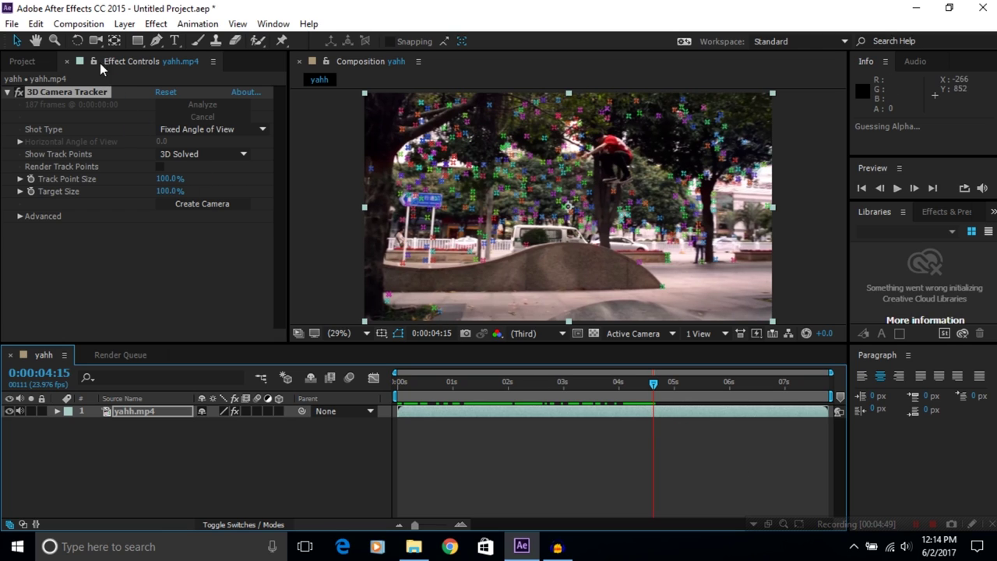
pyautogui.click(78, 23)
pyautogui.moveTo(316, 201)
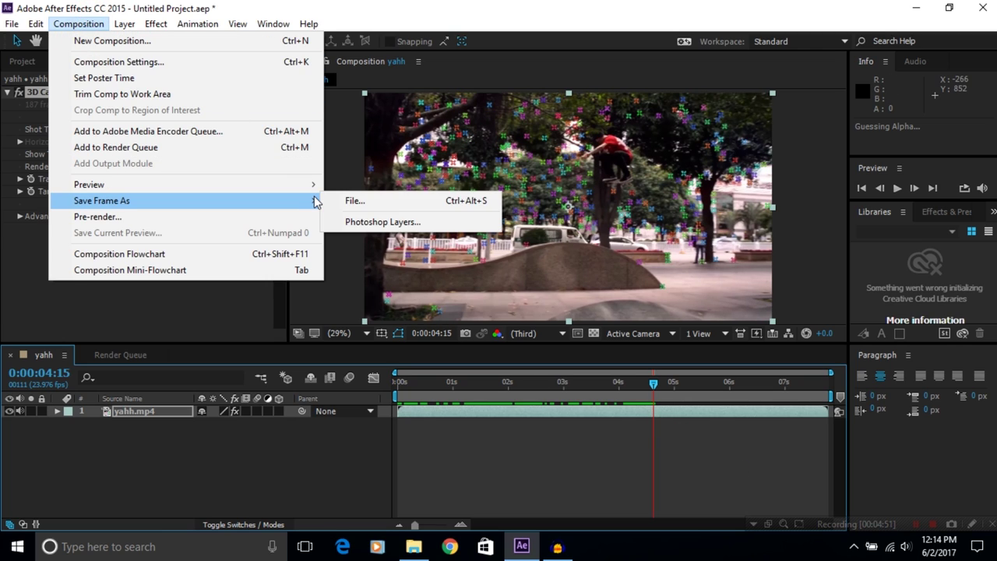
pyautogui.click(379, 201)
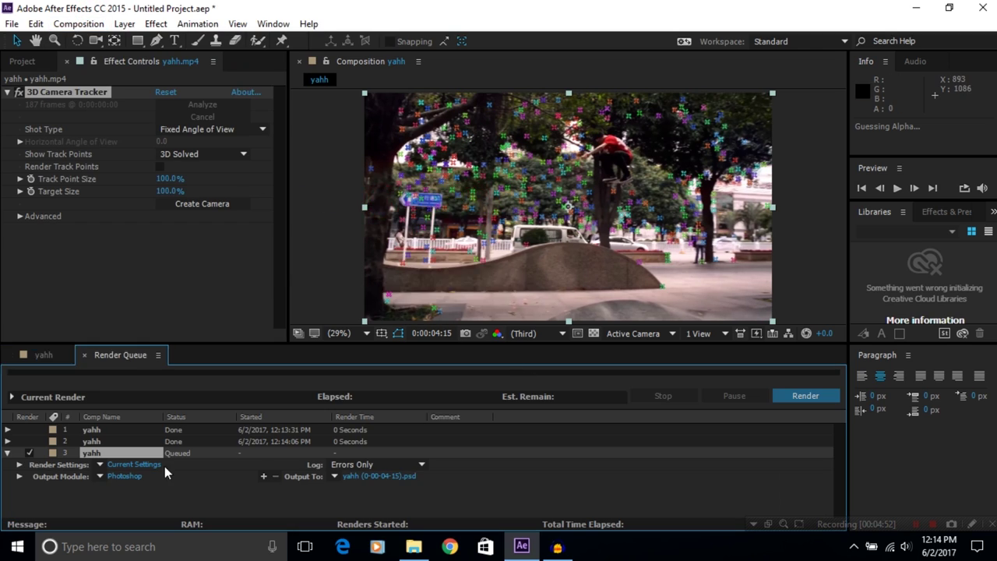
# - Set the third item's Post-Render Action to Import and render the 0:00:04:15 frame
pyautogui.click(20, 476)
pyautogui.scroll(-2, 27, 485)
pyautogui.click(143, 509)
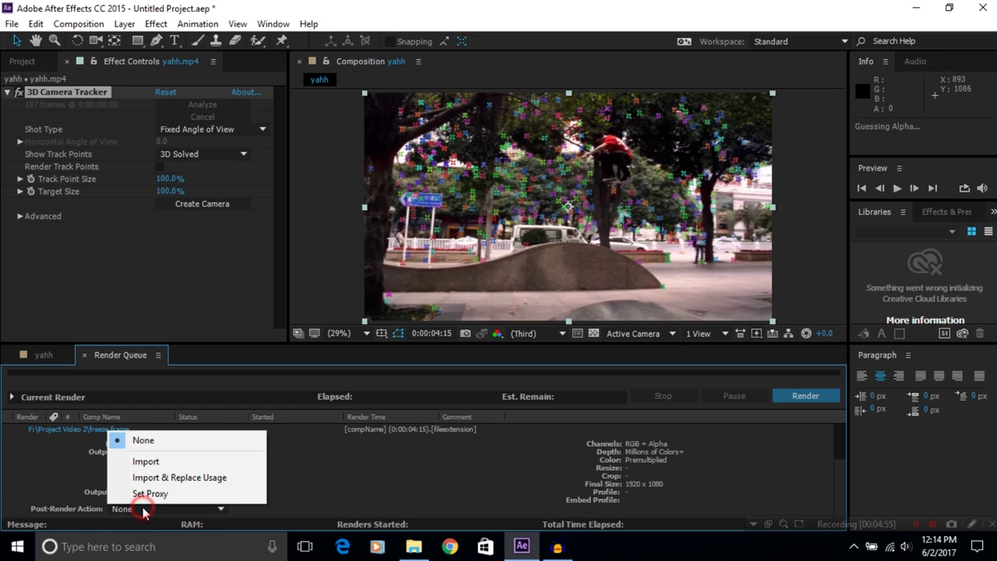
pyautogui.click(168, 461)
pyautogui.click(798, 405)
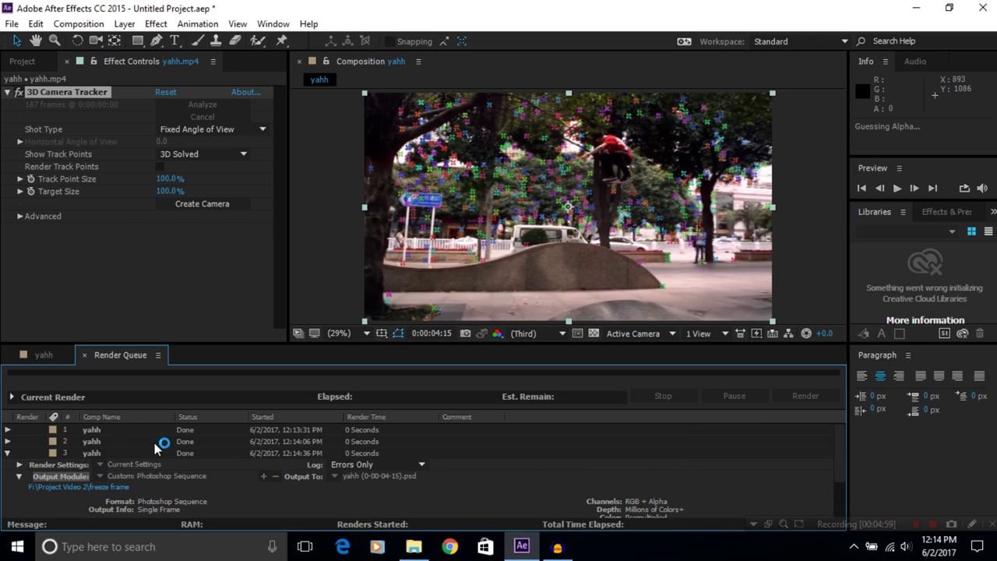
# - Collapse the third render item, go back to the yahh timeline and show the Project panel
pyautogui.click(8, 453)
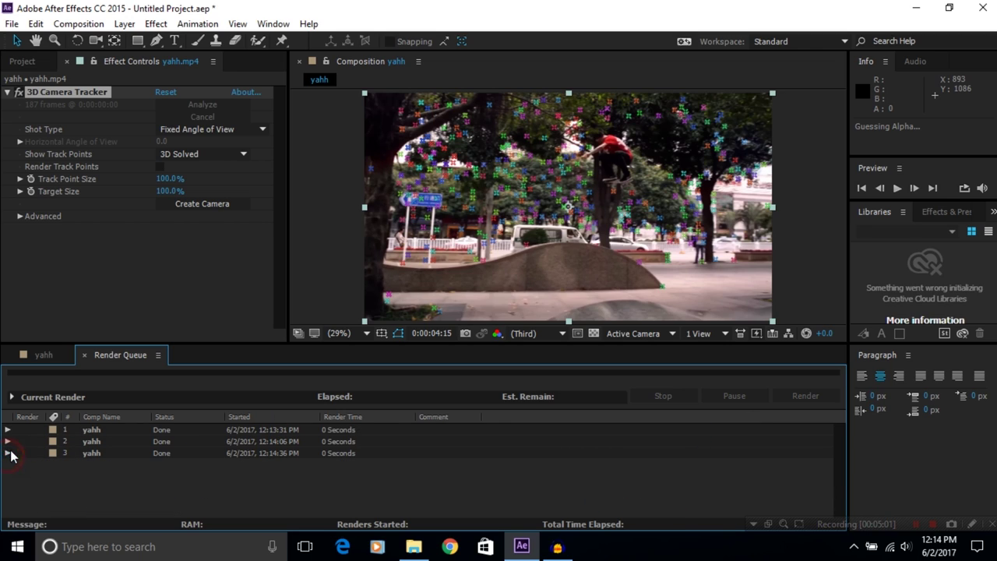
pyautogui.click(41, 355)
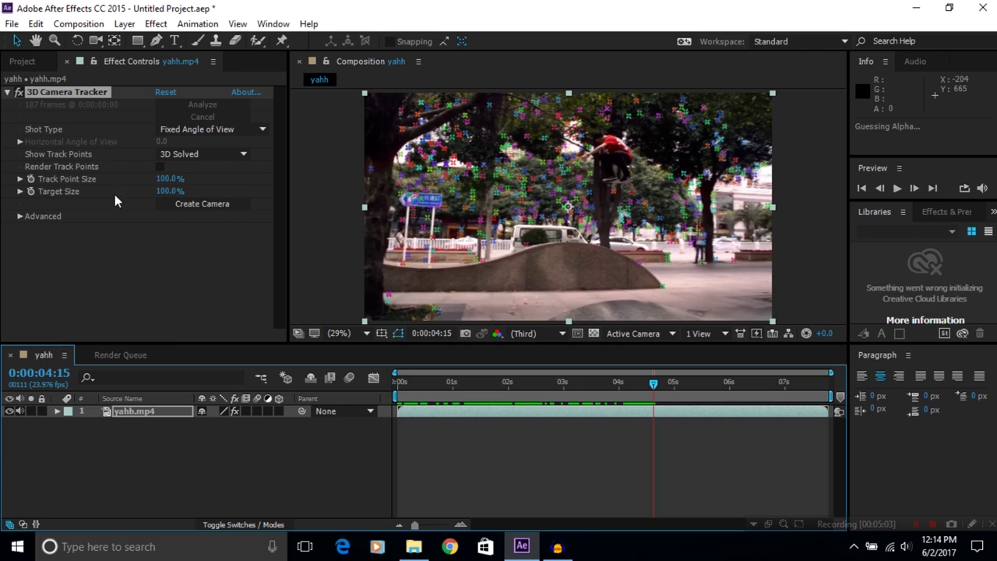
pyautogui.click(30, 63)
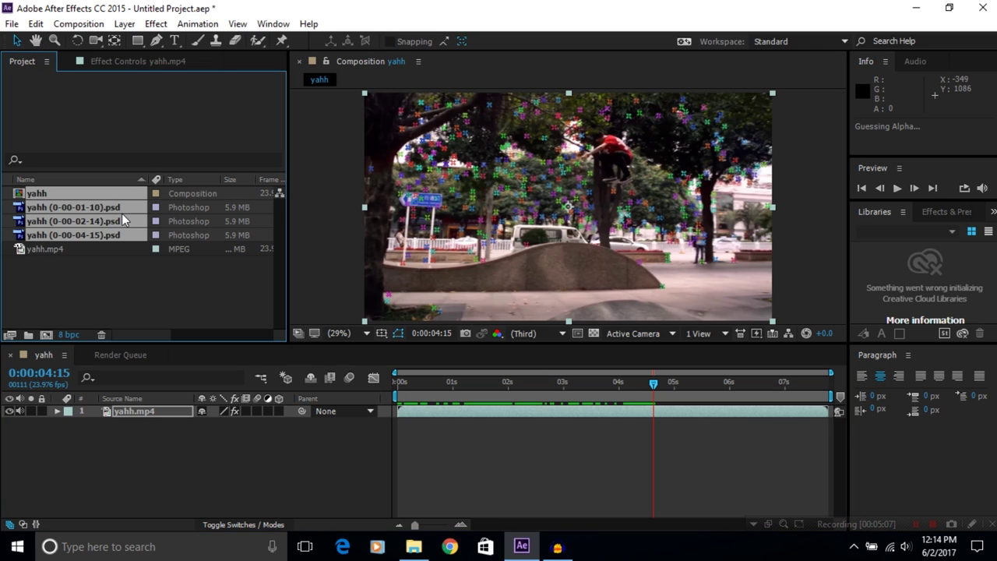
# - Scrub back near the clip start, minimise After Effects and launch Photoshop CS6
pyautogui.moveTo(655, 387); pyautogui.dragTo(426, 393)
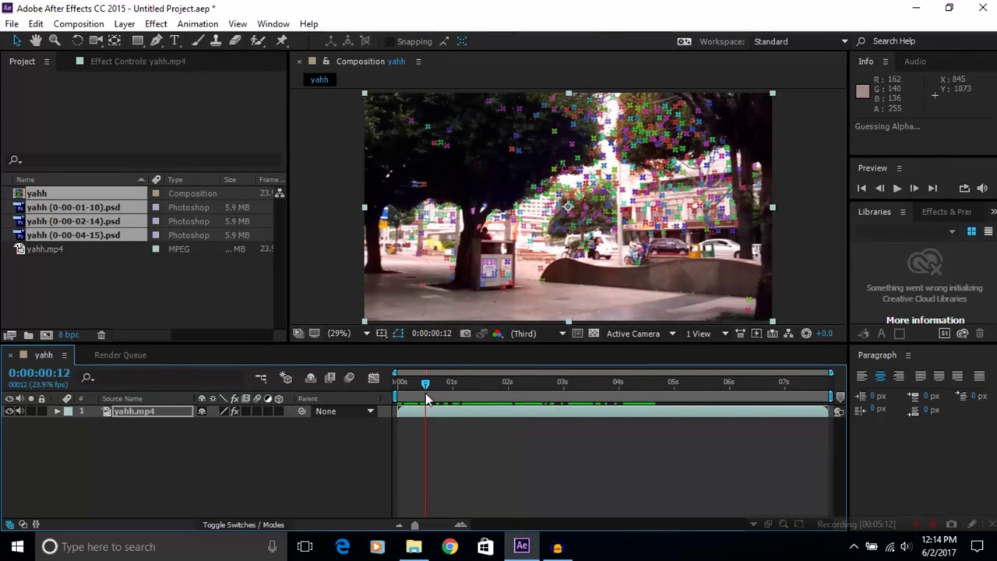
pyautogui.click(916, 8)
pyautogui.doubleClick(145, 27)
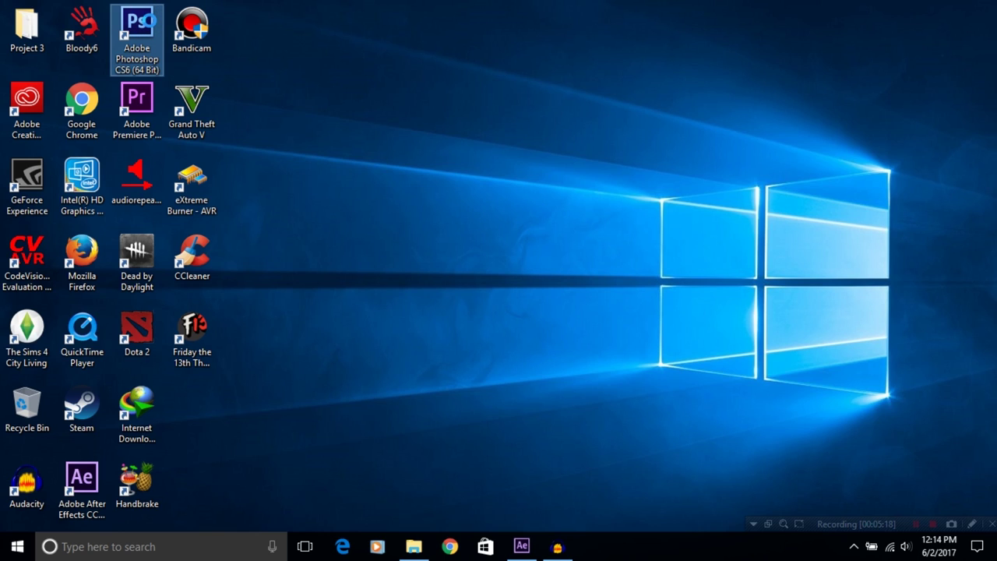
# - Dismiss the Photoshop shortcut's context menu and bring up the Project Video 2 folder
pyautogui.rightClick(149, 21)
pyautogui.moveTo(366, 53)
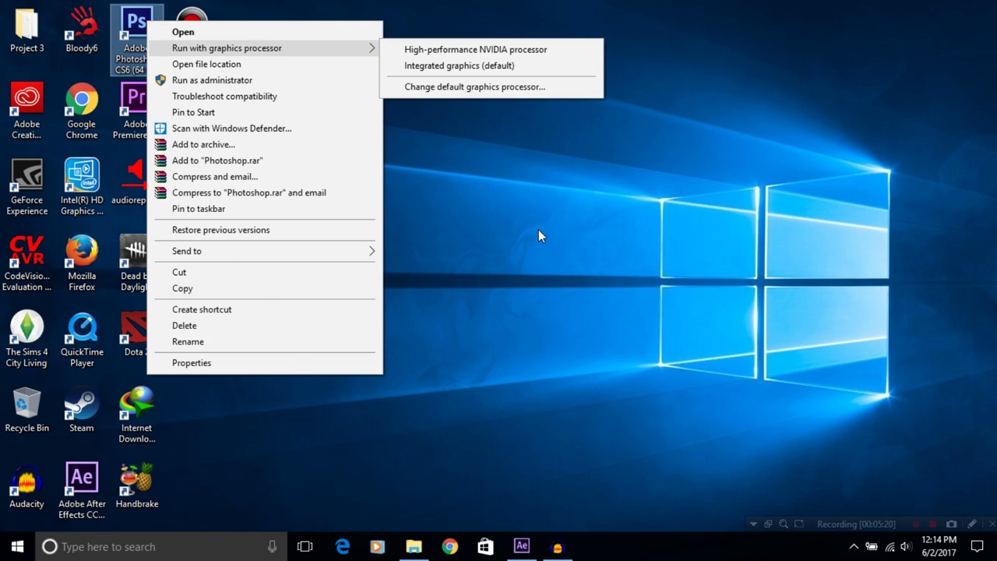
pyautogui.click(541, 236)
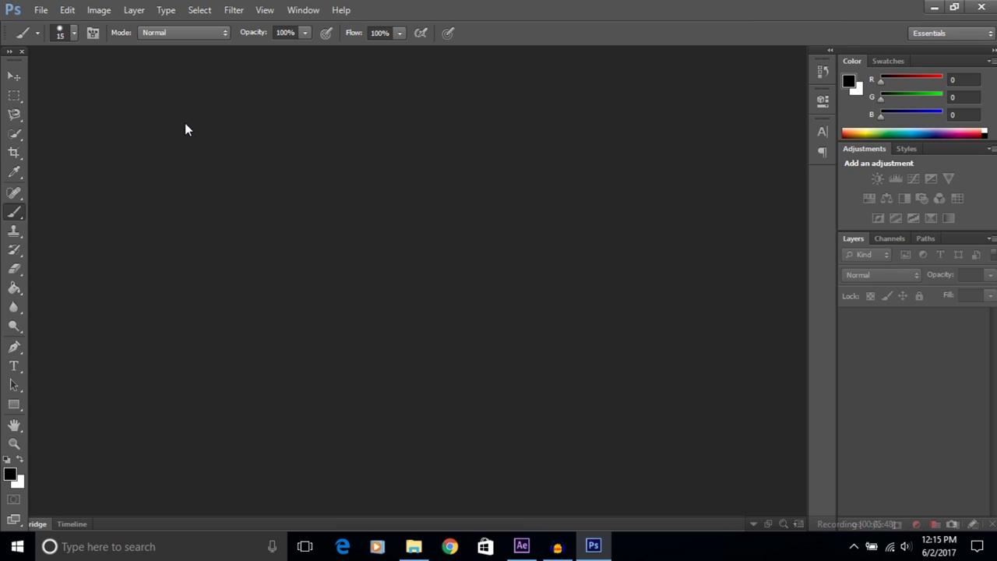
pyautogui.click(424, 547)
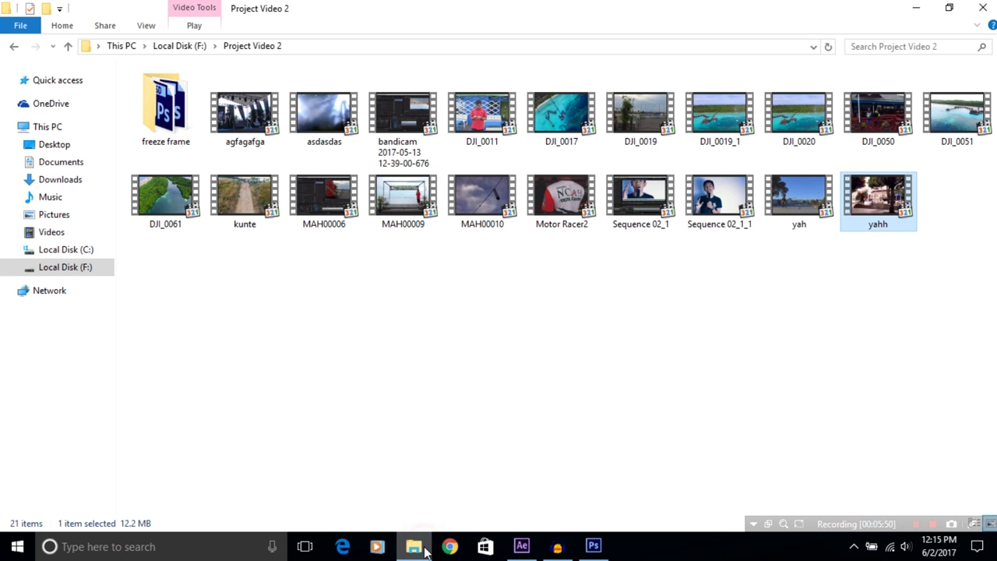
# - Open yahh (0-00-01-10).psd from the freeze frame folder in Photoshop
pyautogui.doubleClick(158, 92)
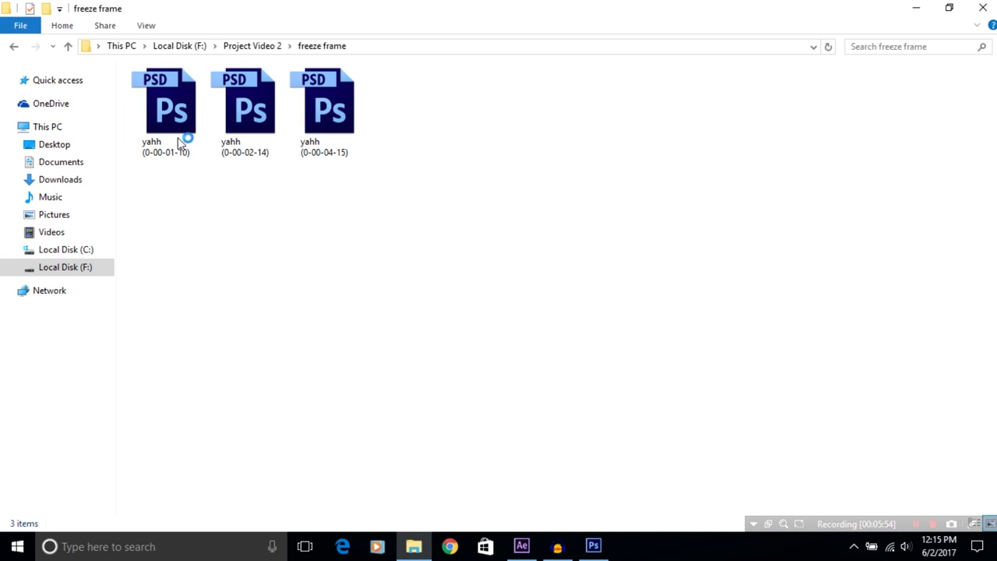
pyautogui.moveTo(187, 138); pyautogui.dragTo(621, 503)
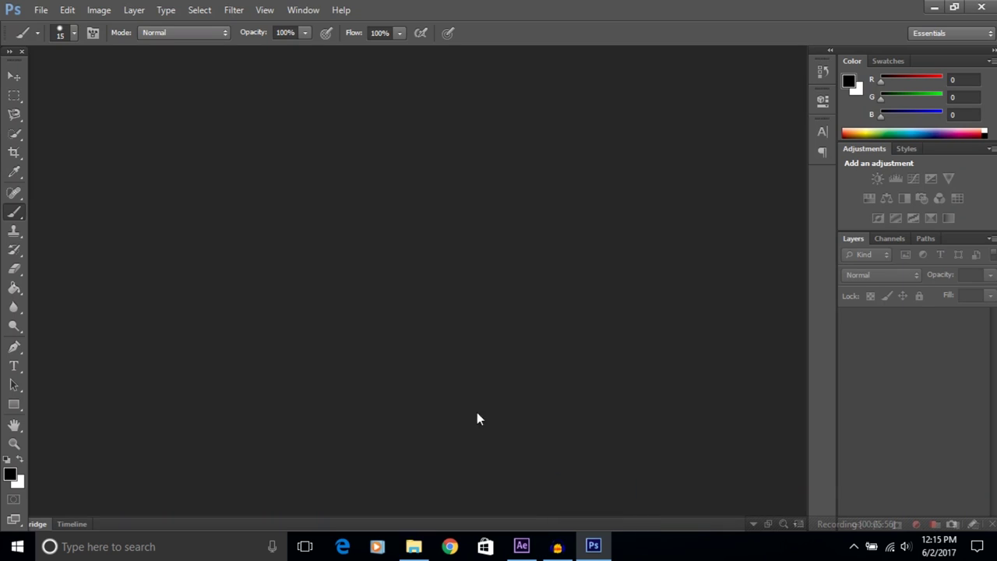
pyautogui.moveTo(621, 503); pyautogui.dragTo(360, 310)
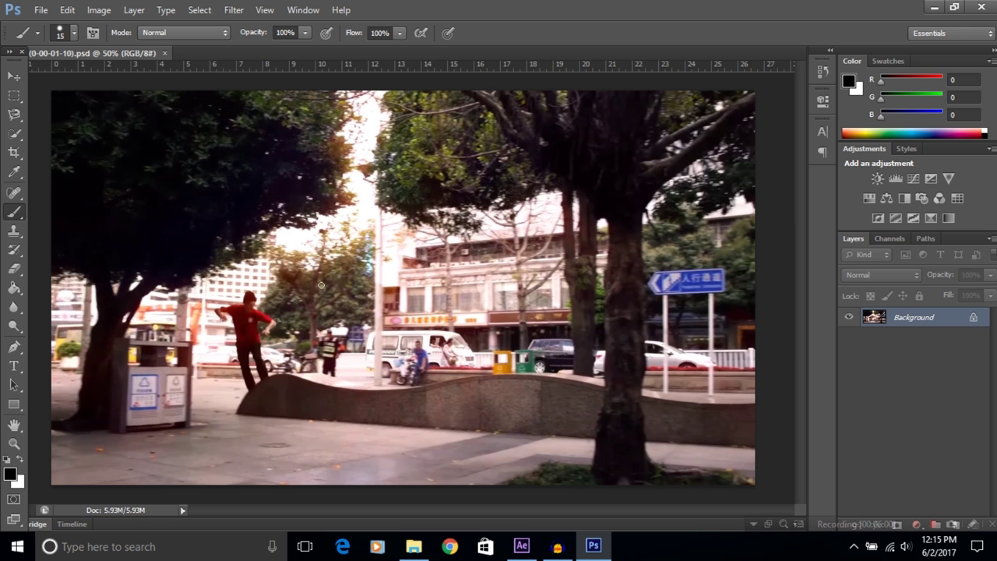
# - Zoom and pan the freeze frame in close on the skater
pyautogui.scroll(2, 307, 283)
pyautogui.scroll(1, 306, 283)
pyautogui.scroll(1, 304, 287)
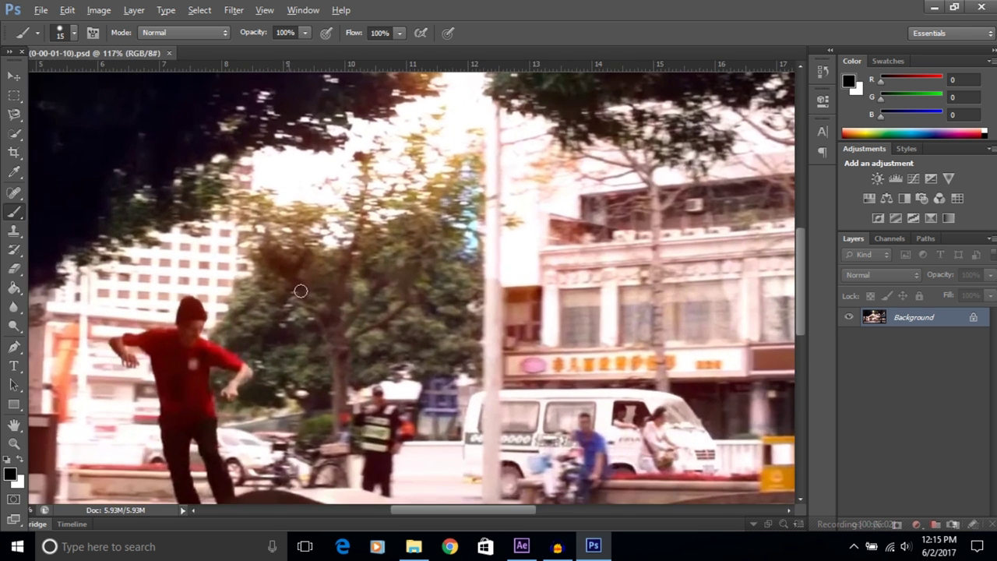
pyautogui.moveTo(244, 352); pyautogui.dragTo(443, 231)
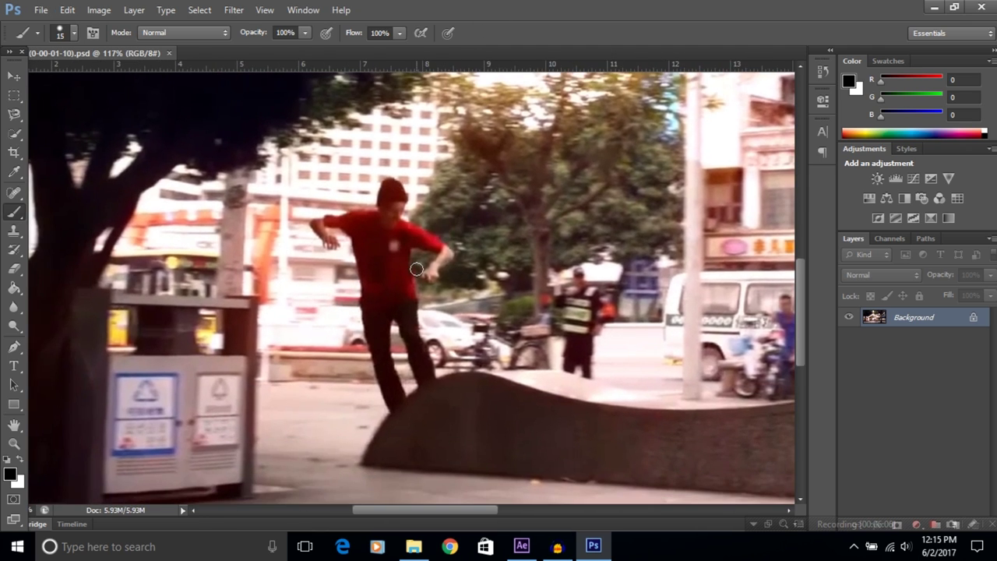
pyautogui.scroll(-3, 417, 269)
pyautogui.scroll(-1, 421, 261)
pyautogui.press('alt')
pyautogui.scroll(2, 433, 304)
pyautogui.scroll(1, 431, 311)
pyautogui.scroll(1, 430, 327)
pyautogui.scroll(1, 427, 347)
pyautogui.scroll(1, 427, 346)
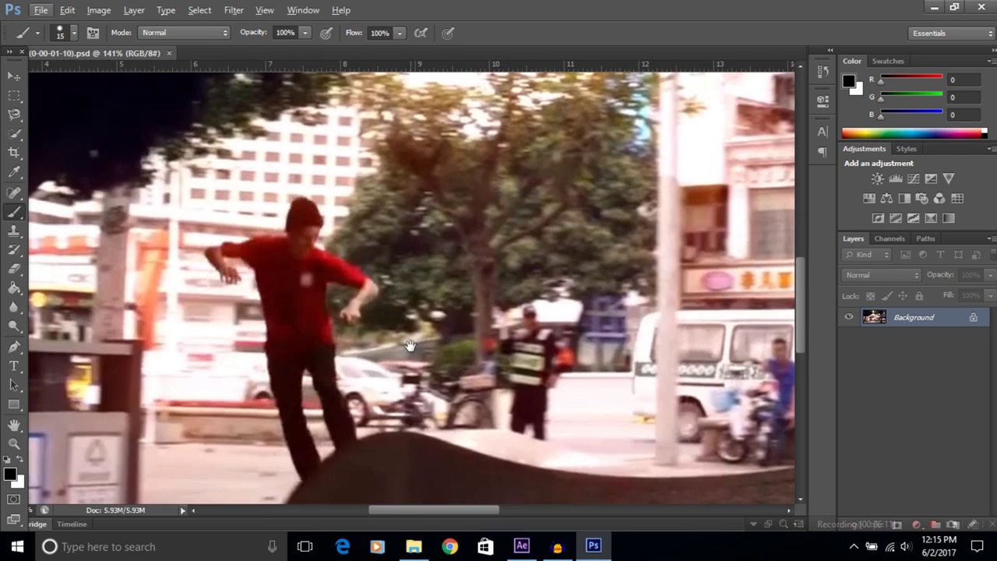
pyautogui.scroll(2, 510, 307)
pyautogui.scroll(1, 511, 305)
pyautogui.scroll(1, 484, 304)
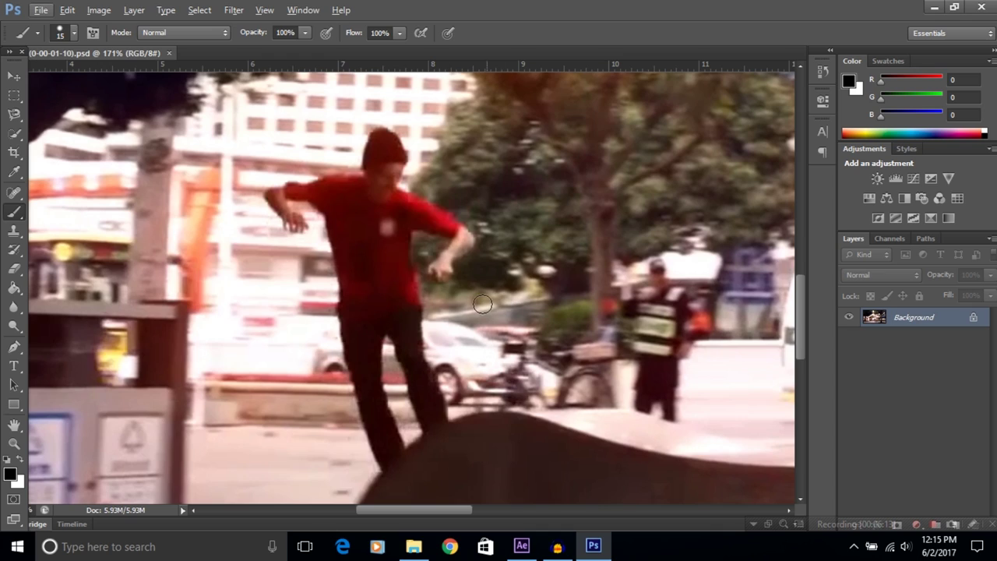
# - Choose the Quick Selection Tool from the toolbar flyout
pyautogui.click(17, 138)
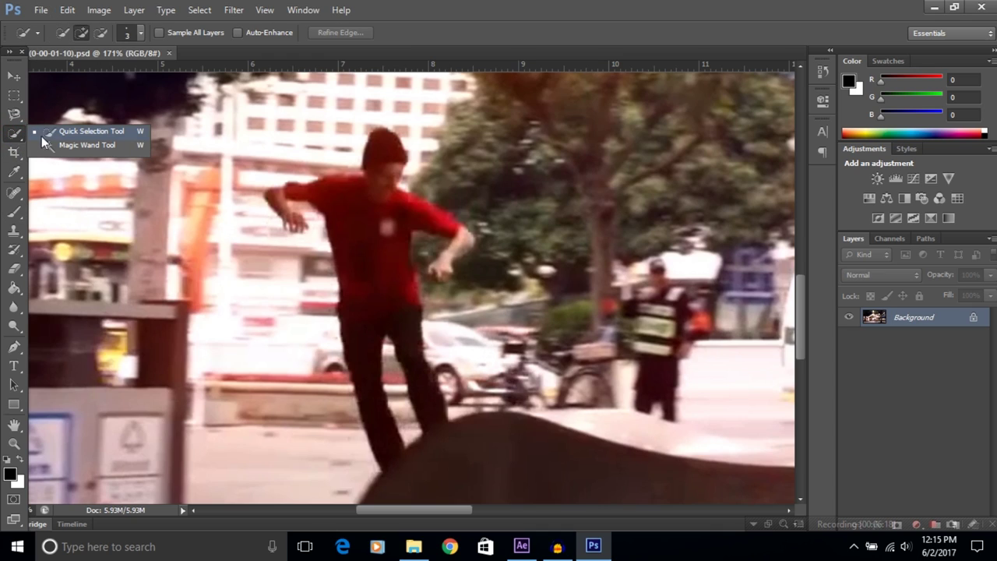
pyautogui.click(82, 133)
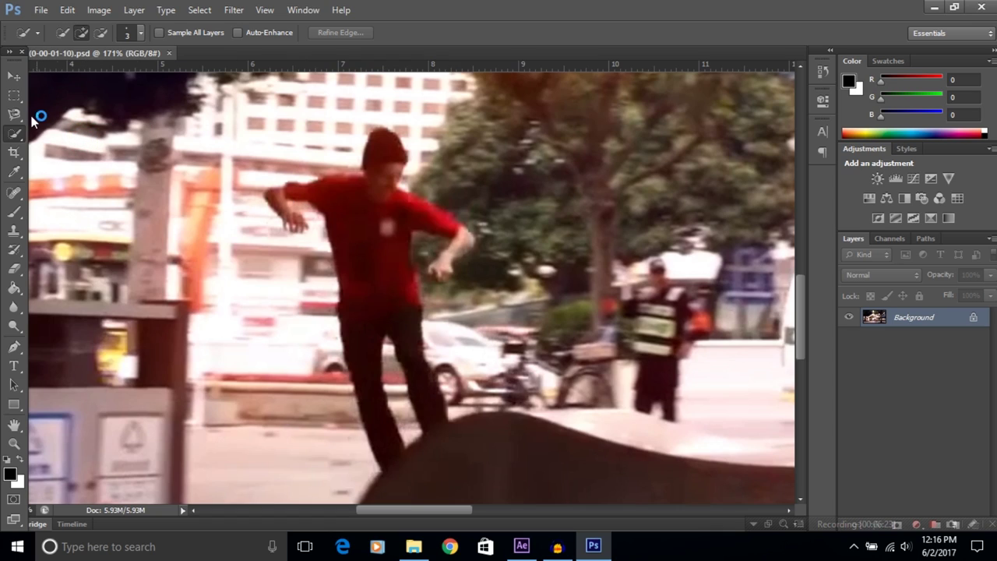
pyautogui.click(19, 137)
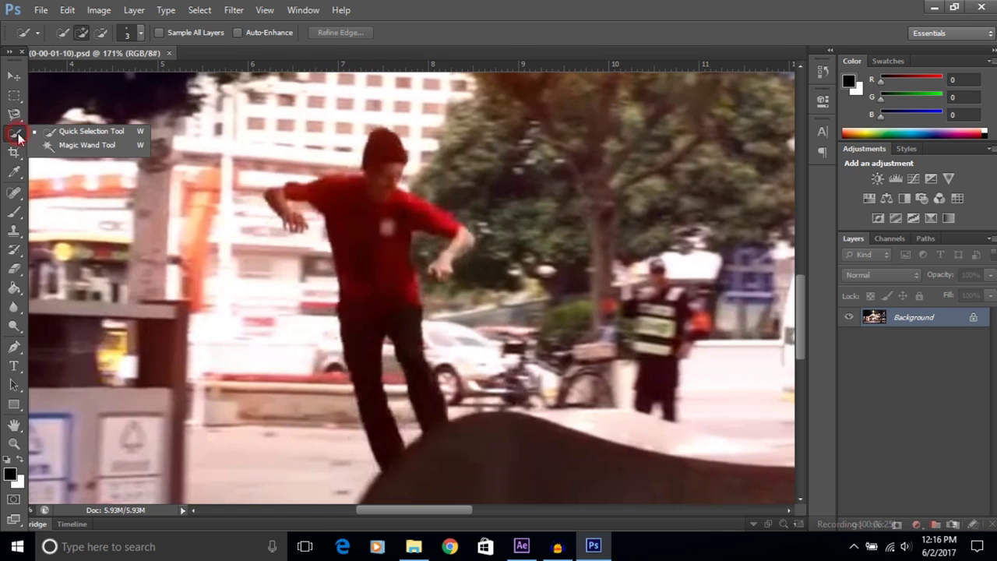
pyautogui.click(85, 133)
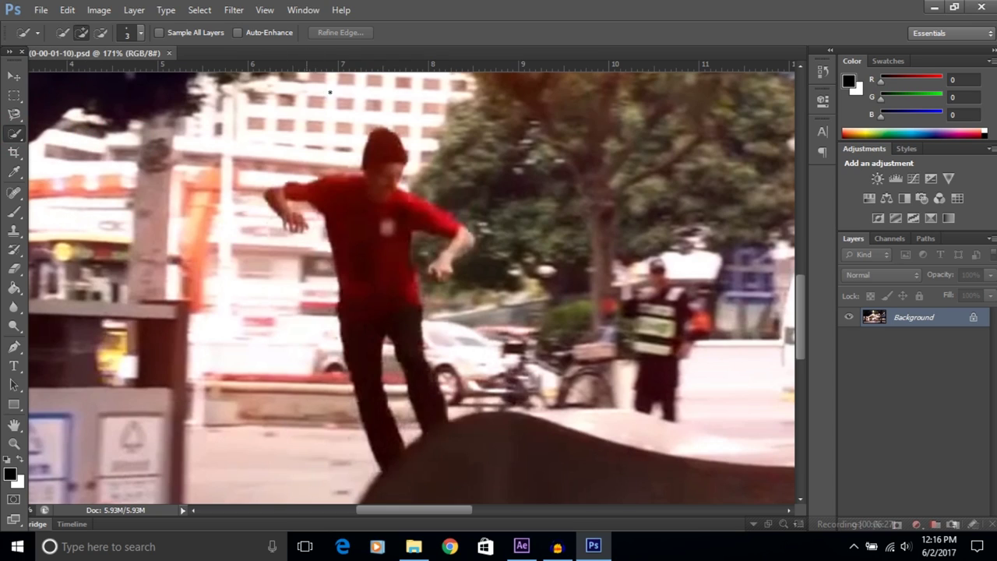
# - Quick-select the skater from beanie down through torso, arms and legs, Alt-subtracting near the arm
pyautogui.moveTo(379, 133); pyautogui.dragTo(377, 153)
pyautogui.moveTo(377, 201); pyautogui.dragTo(376, 211)
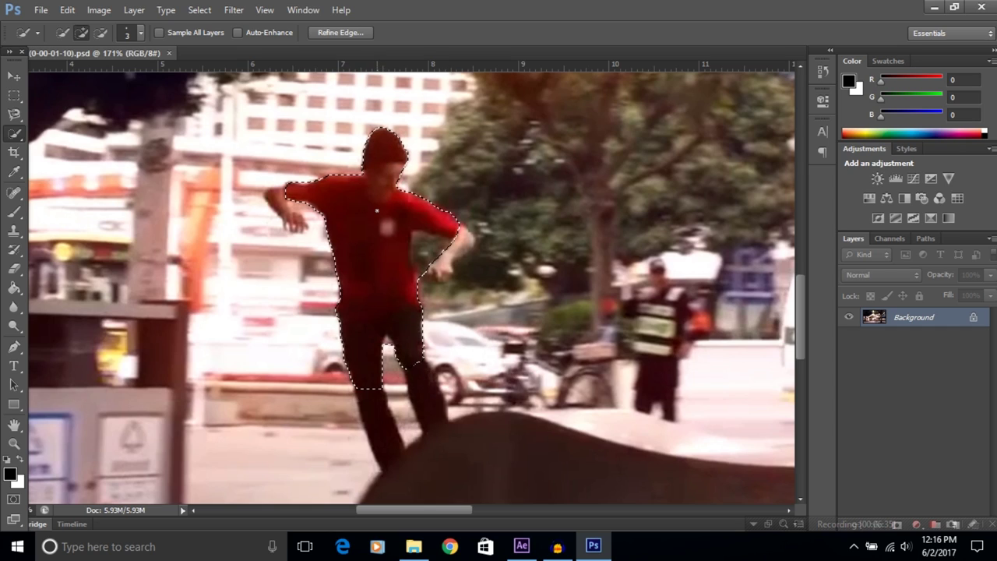
pyautogui.press('alt')
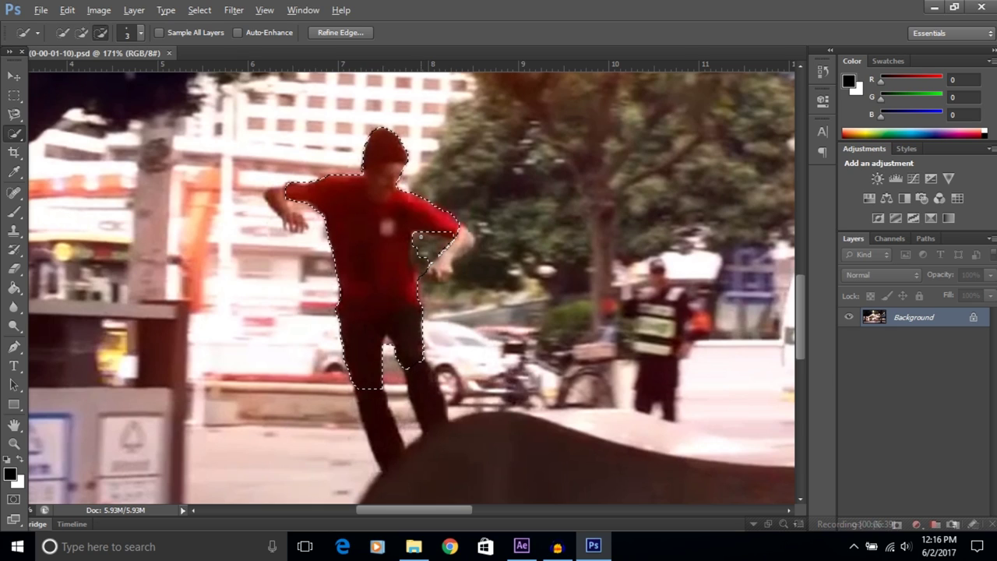
pyautogui.press('alt')
pyautogui.press('alt')
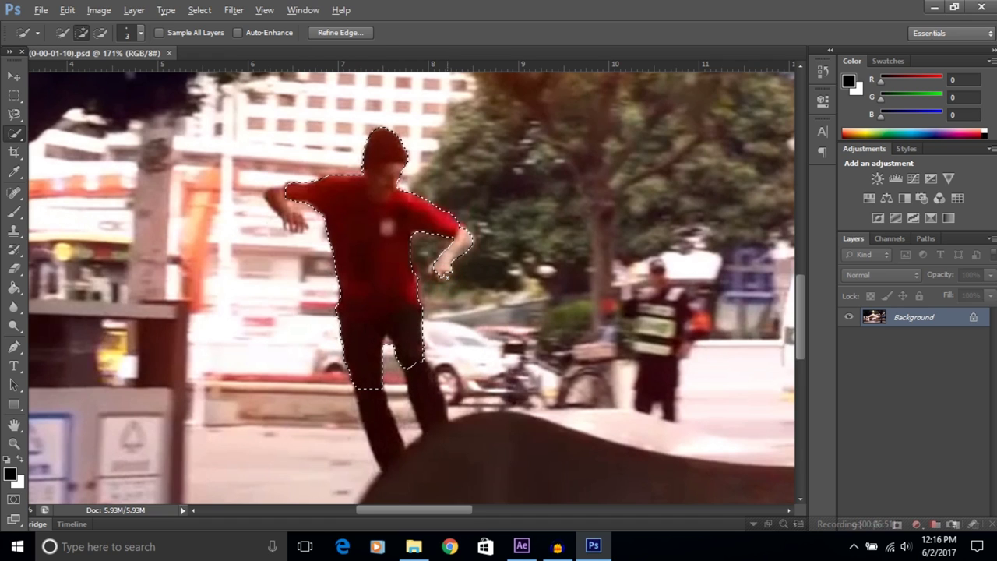
pyautogui.scroll(2, 441, 277)
pyautogui.scroll(2, 440, 274)
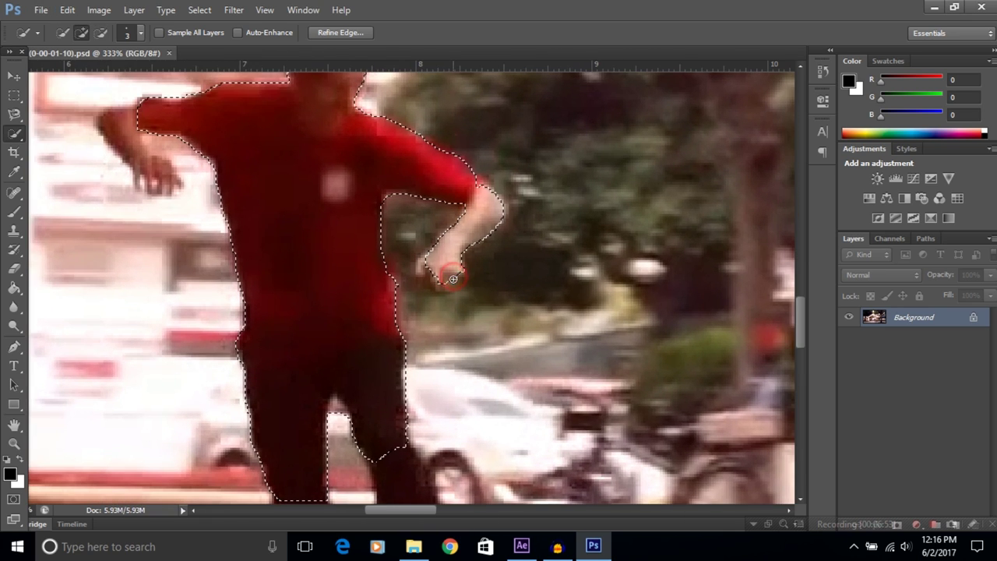
# - Add the skater's hands, shoulder and left arm to the selection
pyautogui.click(452, 289)
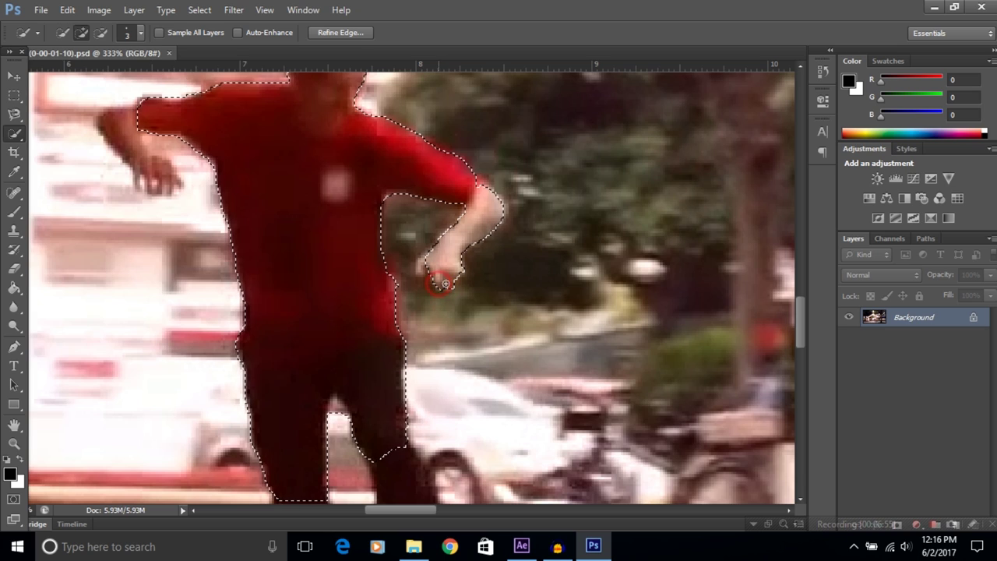
pyautogui.click(420, 269)
pyautogui.click(431, 283)
pyautogui.click(478, 184)
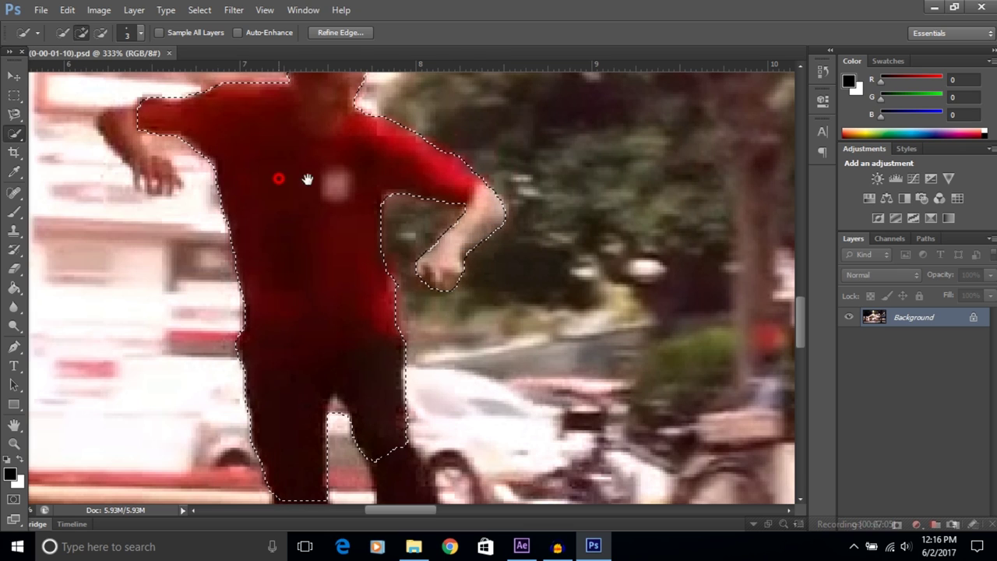
pyautogui.hscroll(-5, 288, 179)
pyautogui.moveTo(306, 125); pyautogui.dragTo(364, 178)
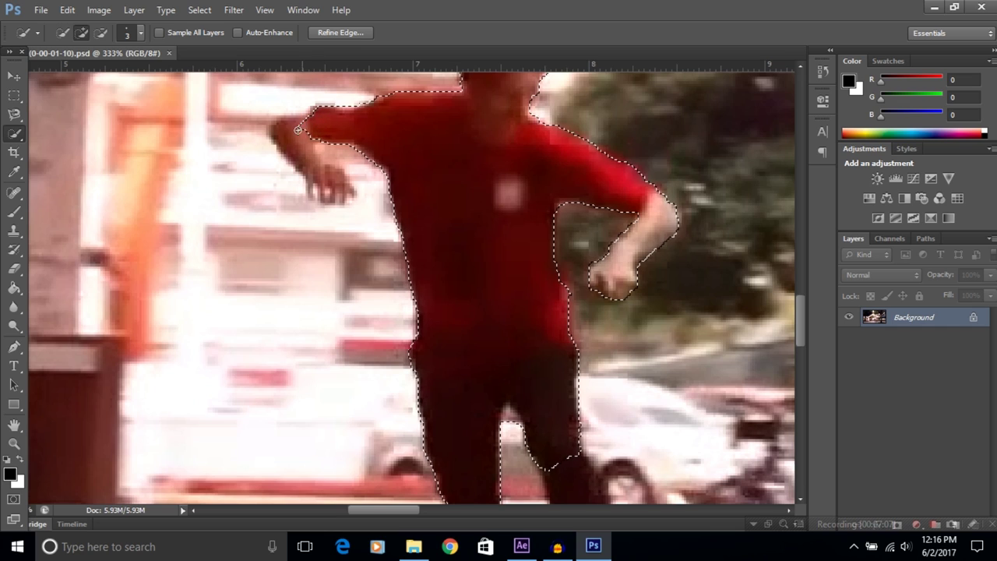
pyautogui.keyDown('alt'); pyautogui.moveTo(356, 169); pyautogui.dragTo(348, 162); pyautogui.keyUp('alt')
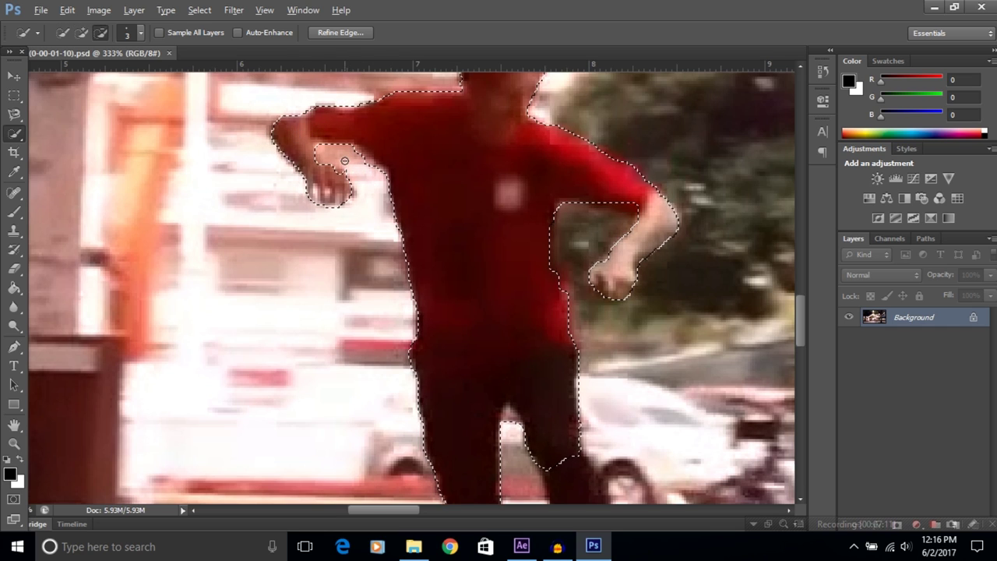
pyautogui.click(444, 269)
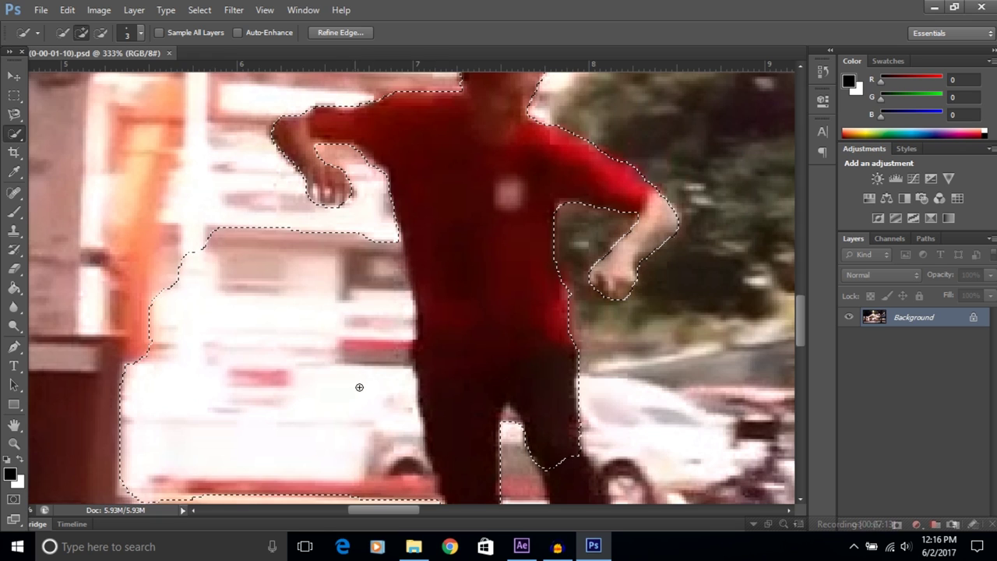
# - Subtract the street background to the left of and below the body
pyautogui.moveTo(203, 312); pyautogui.dragTo(208, 212)
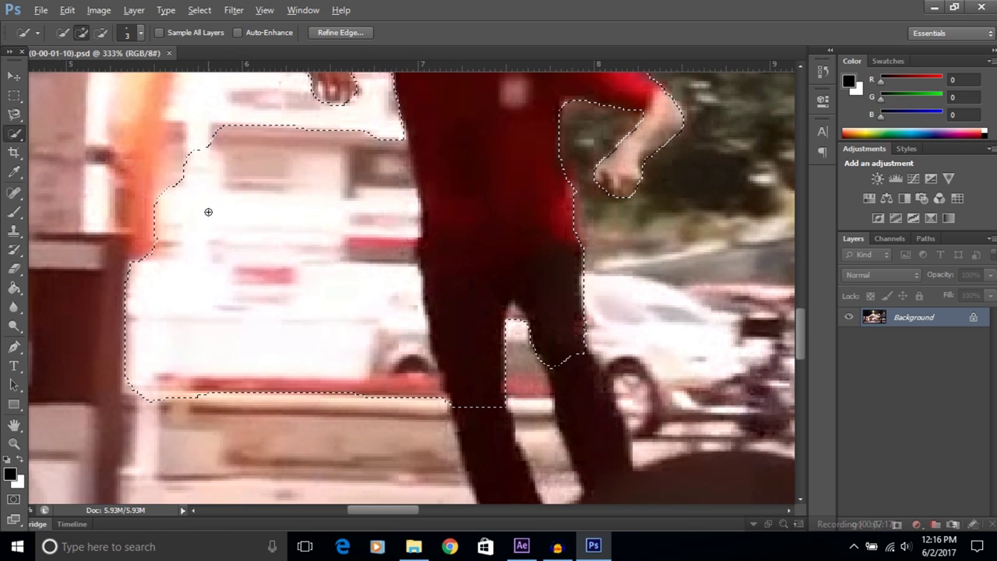
pyautogui.keyDown('alt'); pyautogui.click(172, 154); pyautogui.keyUp('alt')
pyautogui.moveTo(172, 153); pyautogui.dragTo(306, 329)
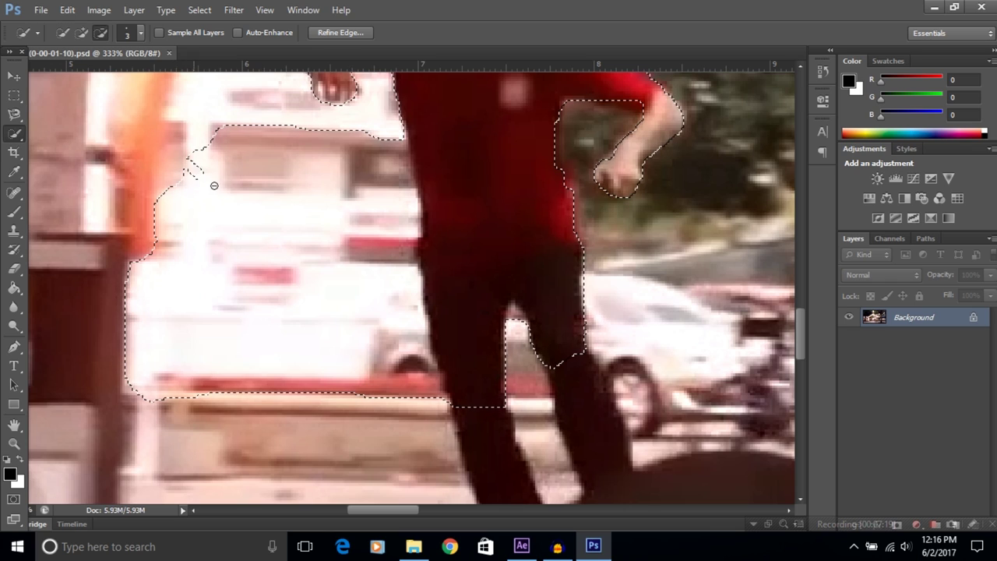
pyautogui.moveTo(328, 387); pyautogui.dragTo(129, 386)
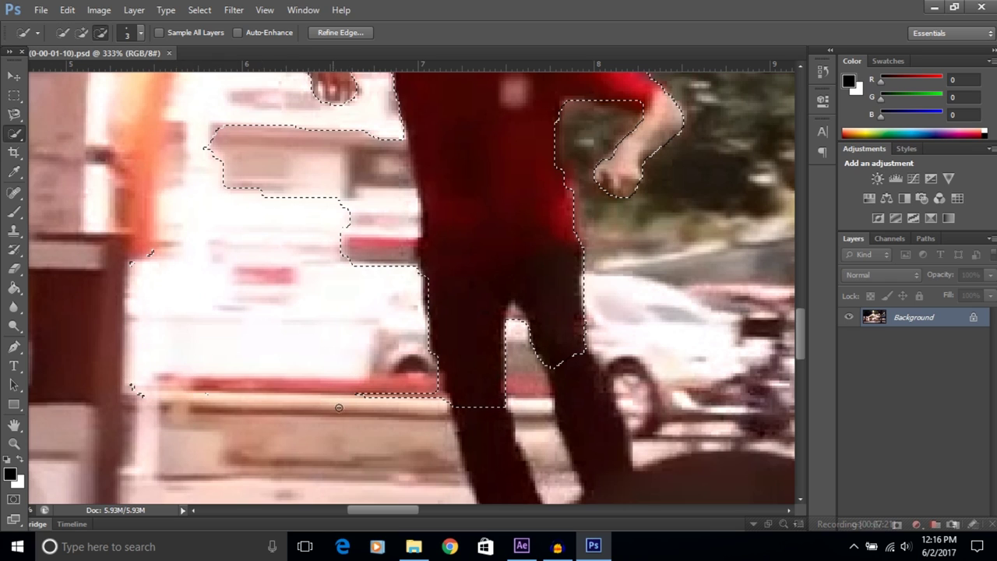
pyautogui.moveTo(252, 116); pyautogui.dragTo(380, 169)
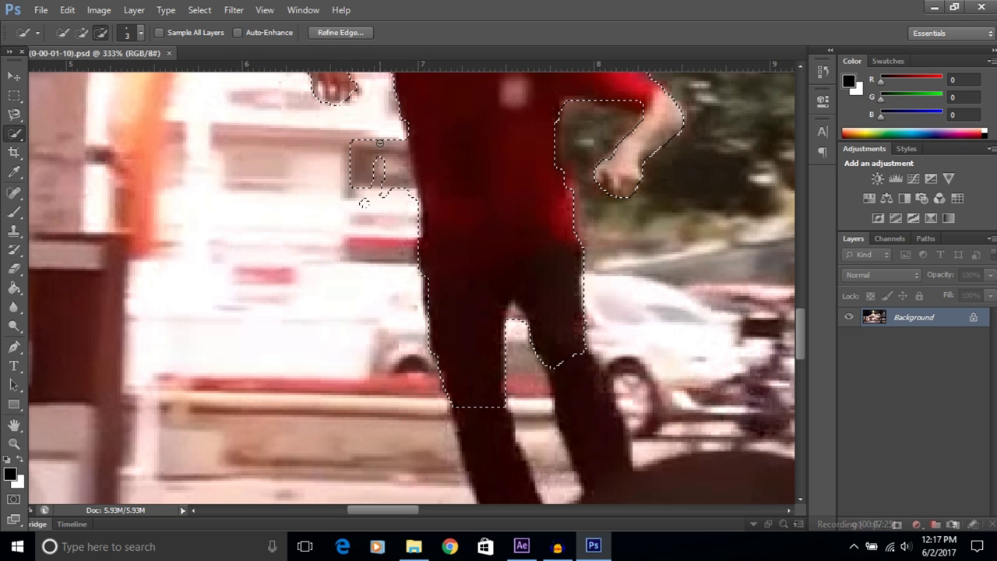
# - Extend the selection down both legs, trimming the bulge at the right knee
pyautogui.moveTo(463, 214)
pyautogui.mouseDown()
pyautogui.moveTo(483, 356)
pyautogui.moveTo(487, 189)
pyautogui.moveTo(447, 78)
pyautogui.mouseUp()
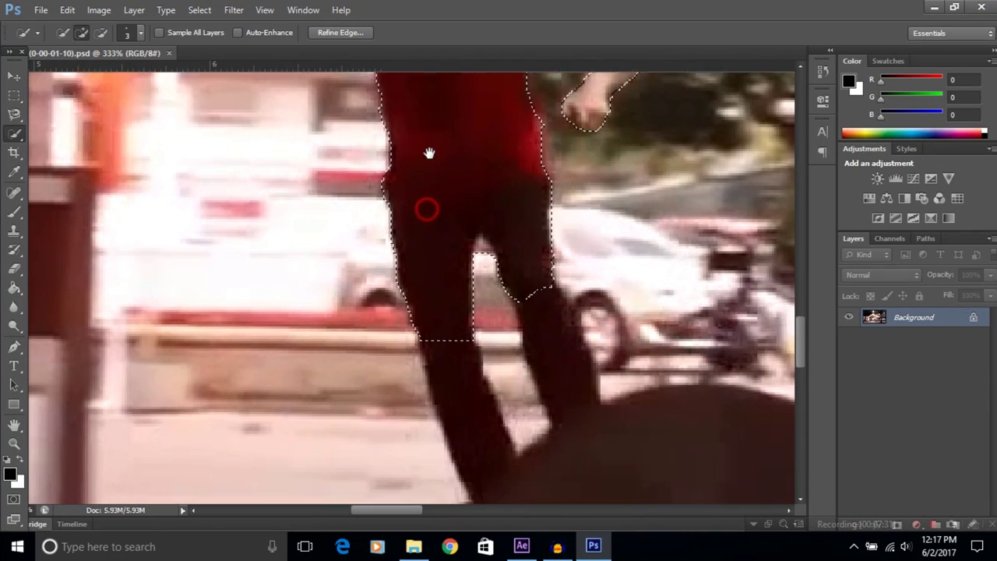
pyautogui.moveTo(429, 153); pyautogui.dragTo(431, 121)
pyautogui.moveTo(448, 300)
pyautogui.mouseDown()
pyautogui.moveTo(481, 407)
pyautogui.moveTo(478, 458)
pyautogui.mouseUp()
pyautogui.moveTo(553, 278)
pyautogui.mouseDown()
pyautogui.moveTo(571, 352)
pyautogui.moveTo(591, 366)
pyautogui.mouseUp()
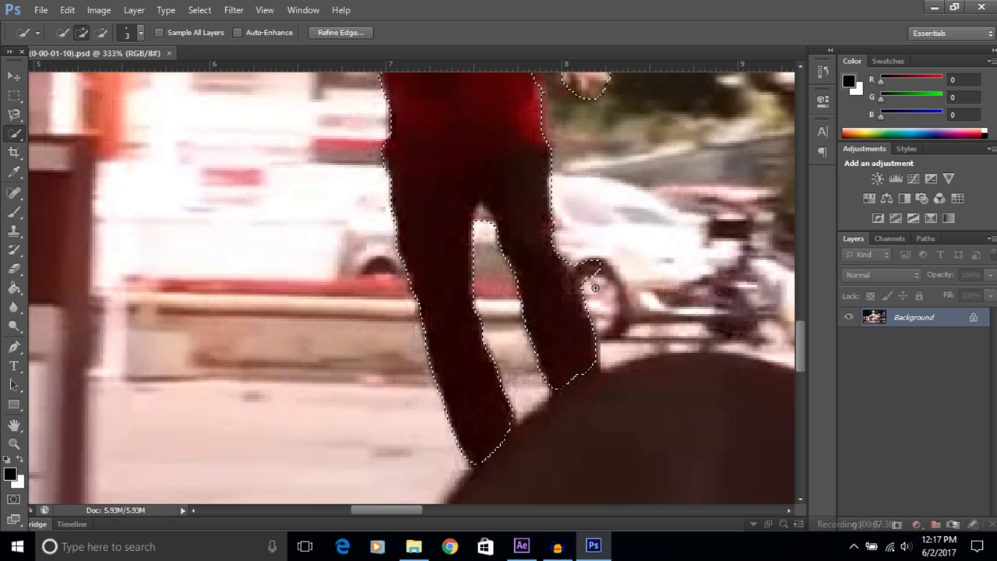
pyautogui.moveTo(593, 262); pyautogui.dragTo(598, 284)
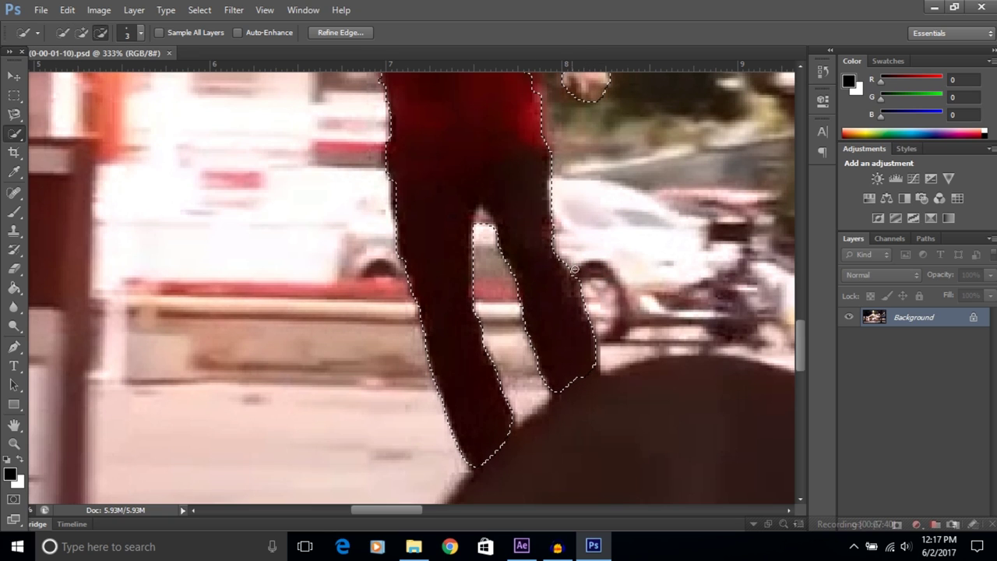
# - Zoom back out over the whole selected skater and bring up Refine Edge
pyautogui.moveTo(434, 165); pyautogui.dragTo(462, 212)
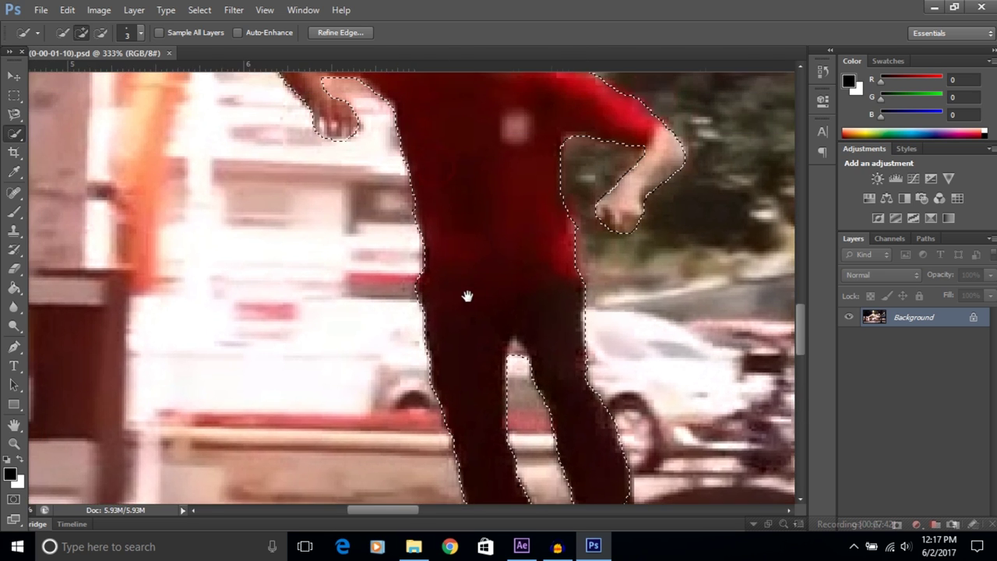
pyautogui.scroll(-3, 462, 212)
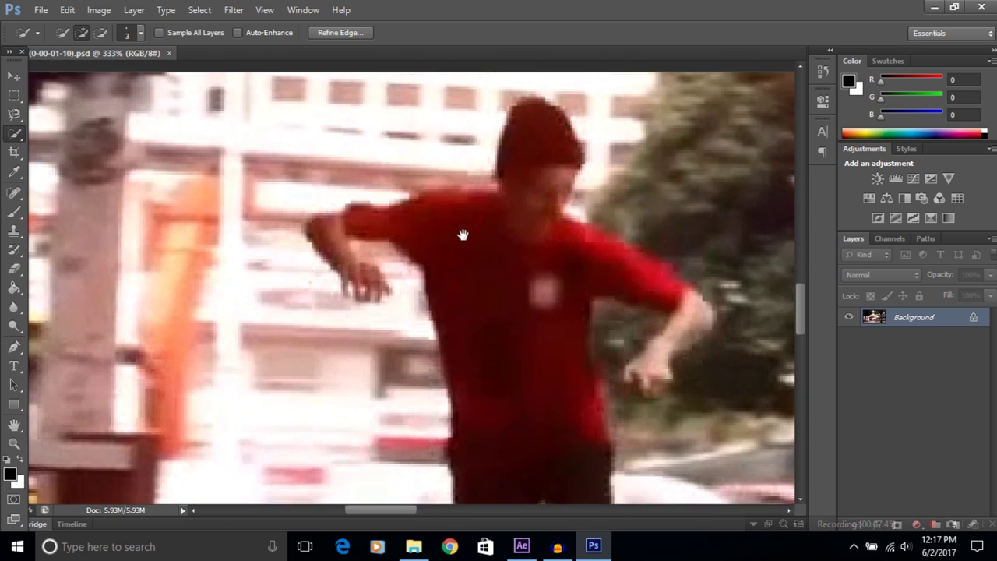
pyautogui.scroll(-2, 468, 226)
pyautogui.scroll(-2, 470, 232)
pyautogui.scroll(1, 471, 226)
pyautogui.scroll(-1, 471, 222)
pyautogui.scroll(-1, 473, 217)
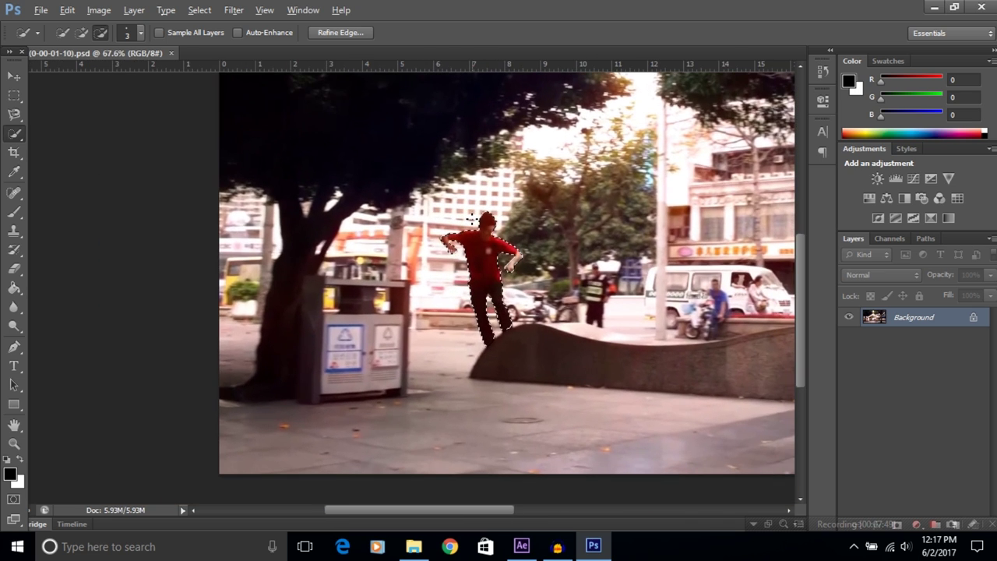
pyautogui.scroll(1, 473, 217)
pyautogui.scroll(2, 473, 218)
pyautogui.click(338, 34)
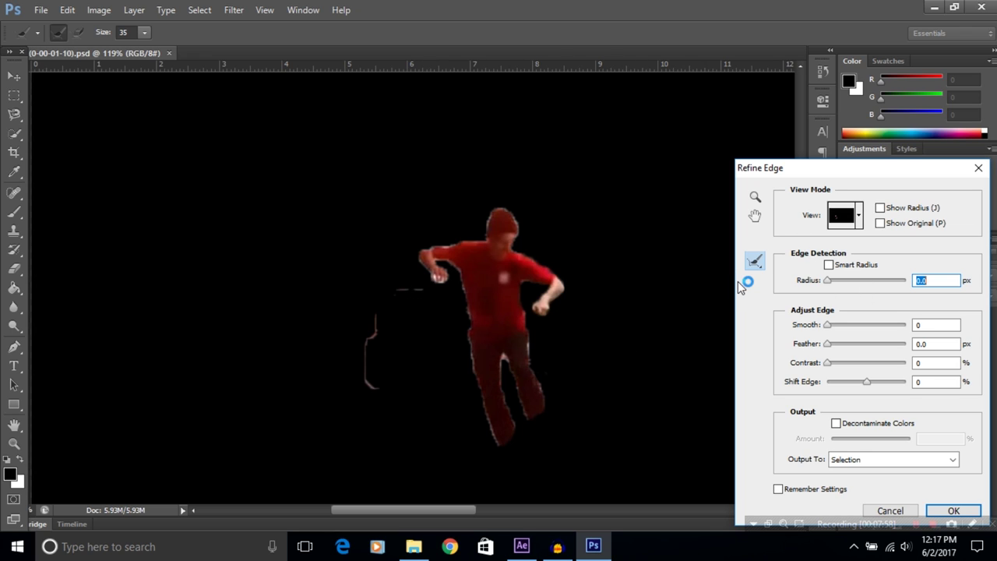
# - Refine the edge with Smart Radius, a lowered radius, Smooth 11, and output to Layer Mask
pyautogui.click(838, 269)
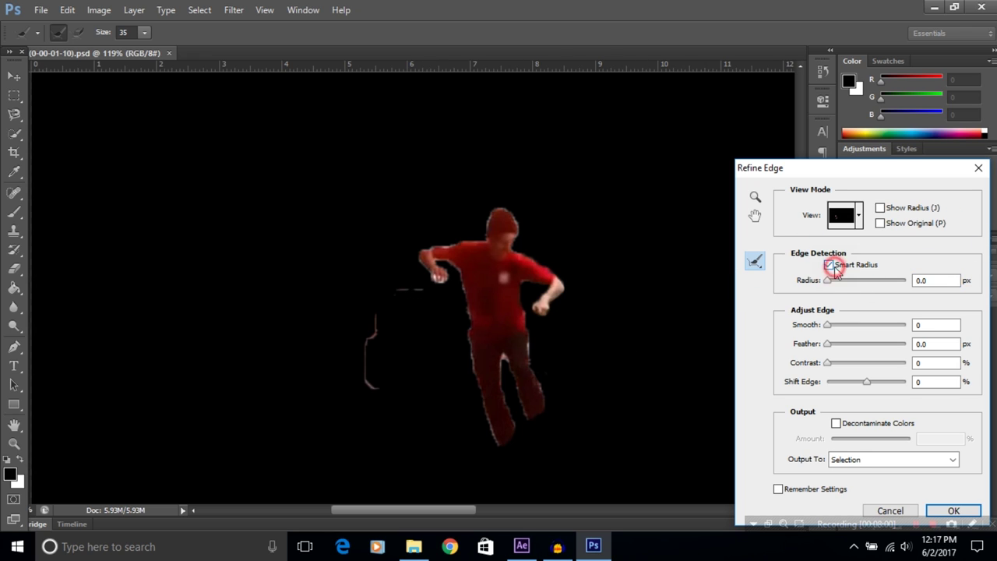
pyautogui.click(844, 282)
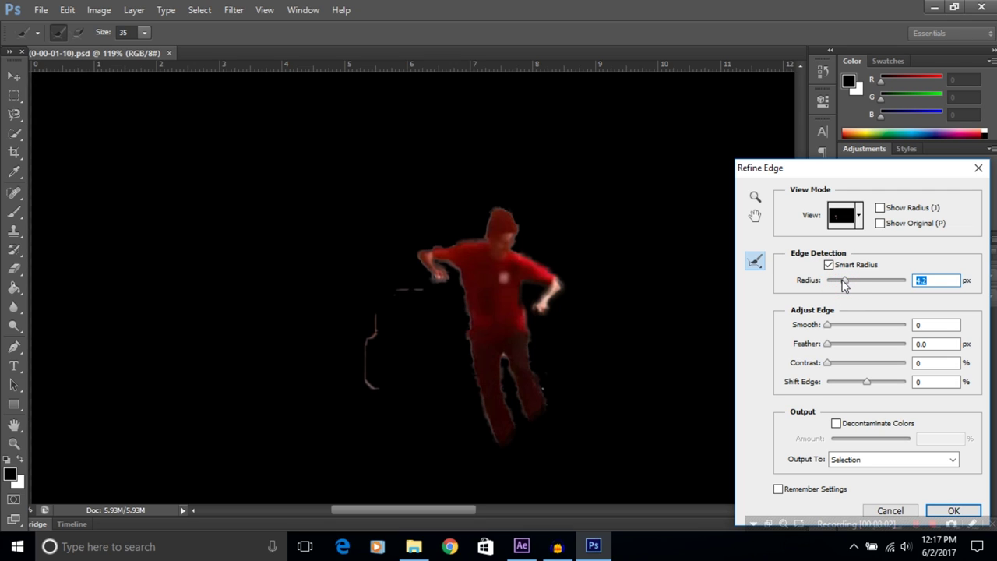
pyautogui.moveTo(840, 285); pyautogui.dragTo(826, 282)
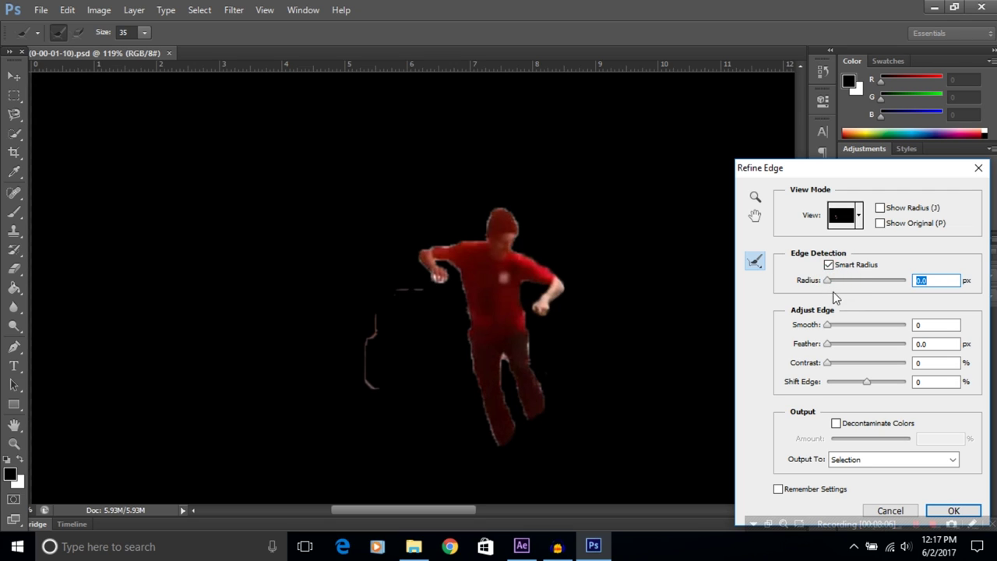
pyautogui.moveTo(836, 326); pyautogui.dragTo(836, 326)
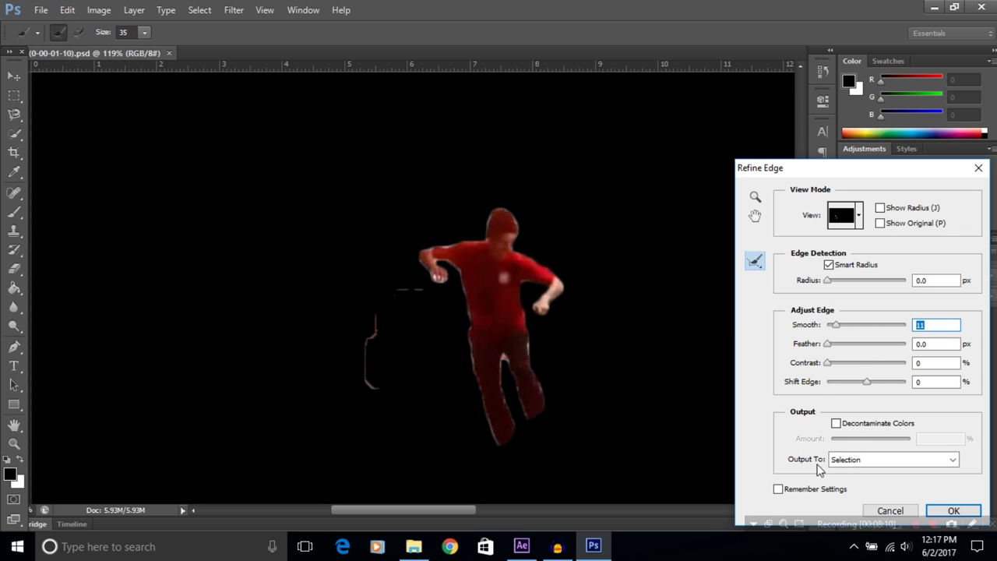
pyautogui.click(849, 460)
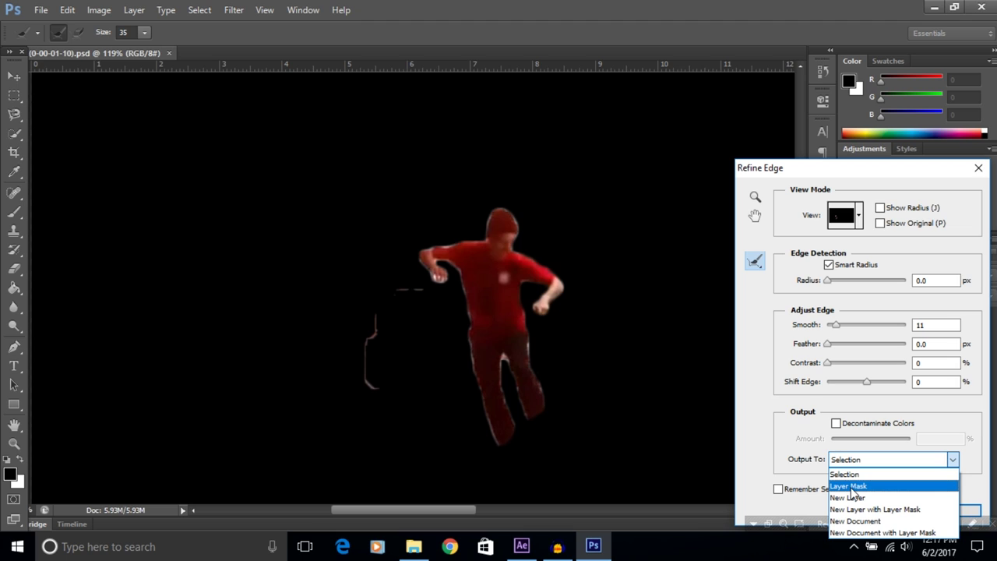
pyautogui.click(850, 486)
pyautogui.click(950, 510)
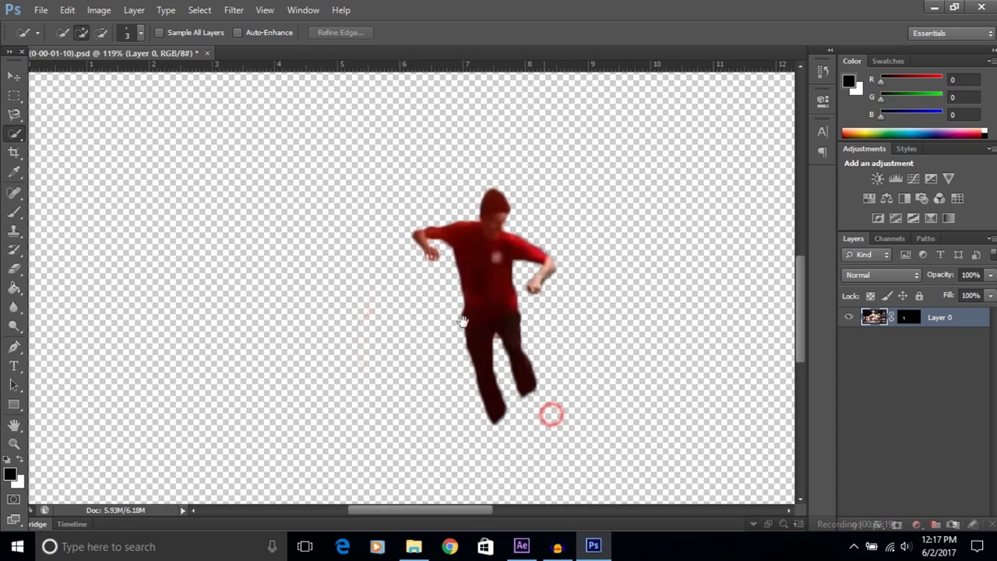
# - Zoom in on the cut-out and paint white across the skater's waist with the Brush tool
pyautogui.moveTo(553, 412); pyautogui.dragTo(461, 318)
pyautogui.scroll(3, 463, 323)
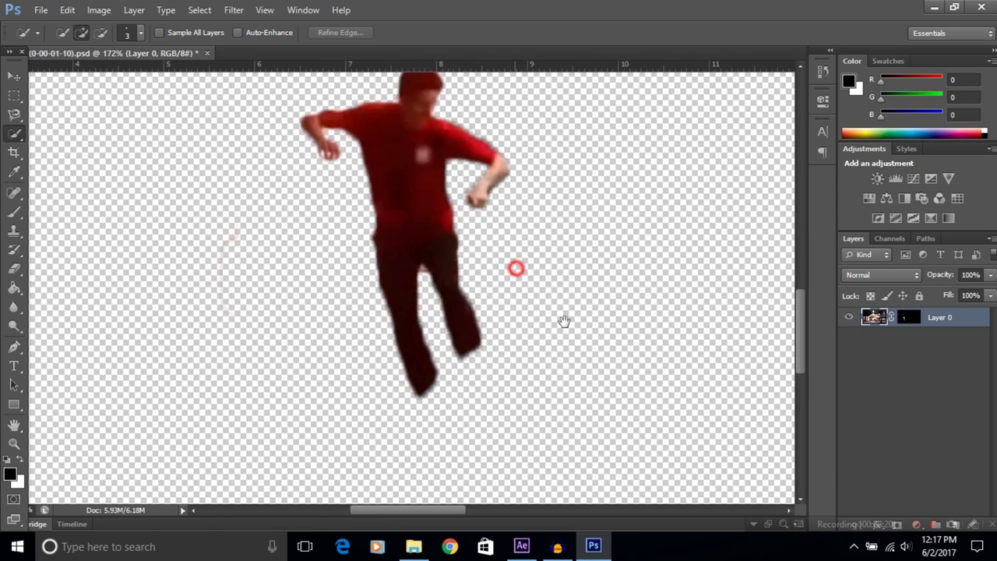
pyautogui.moveTo(564, 321); pyautogui.dragTo(589, 348)
pyautogui.moveTo(414, 181); pyautogui.dragTo(414, 193)
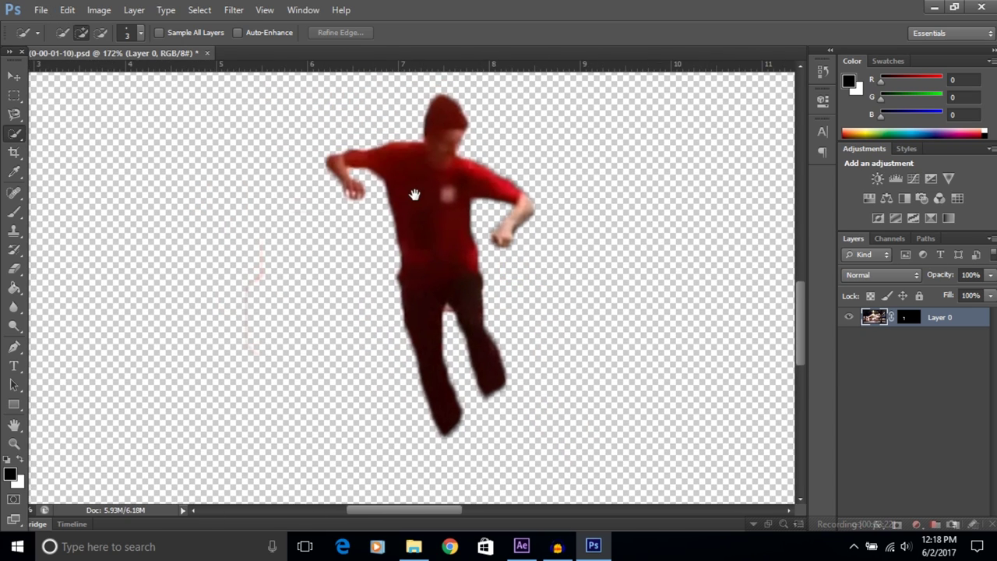
pyautogui.click(20, 210)
pyautogui.click(17, 213)
pyautogui.click(56, 215)
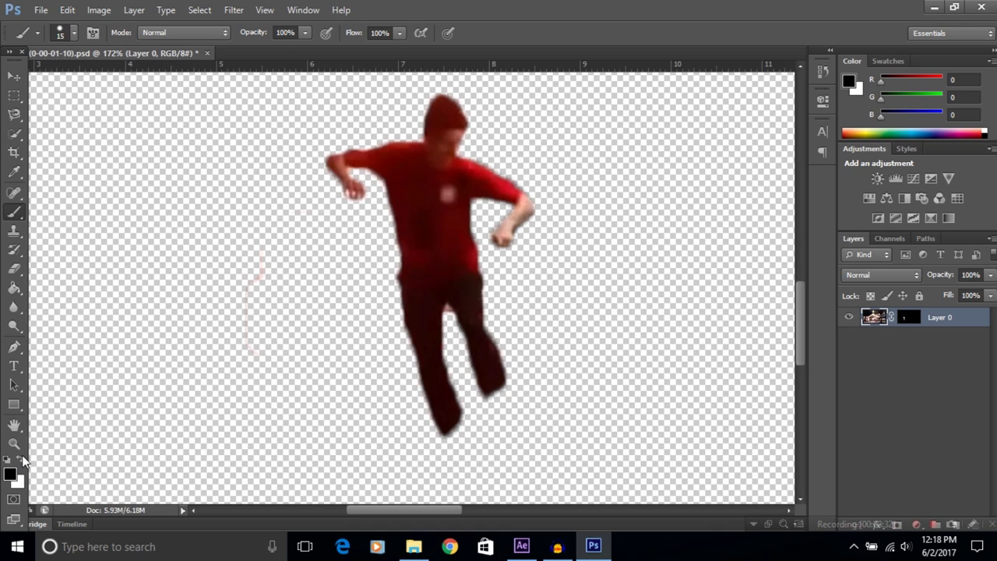
pyautogui.click(23, 460)
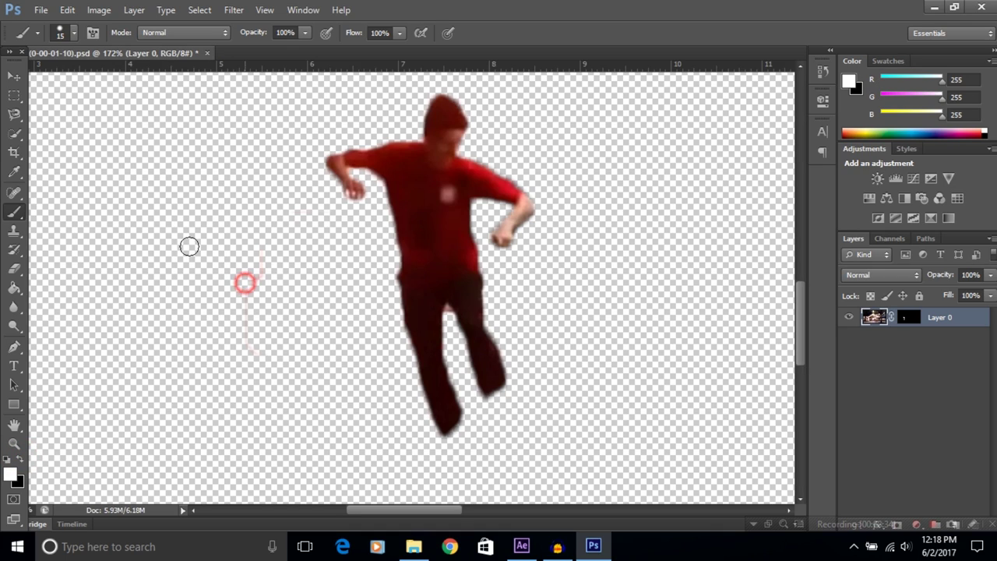
pyautogui.moveTo(399, 275); pyautogui.dragTo(461, 270)
# - Touch up Layer 0's mask with white and black strokes, undoing the unwanted ones
pyautogui.click(910, 317)
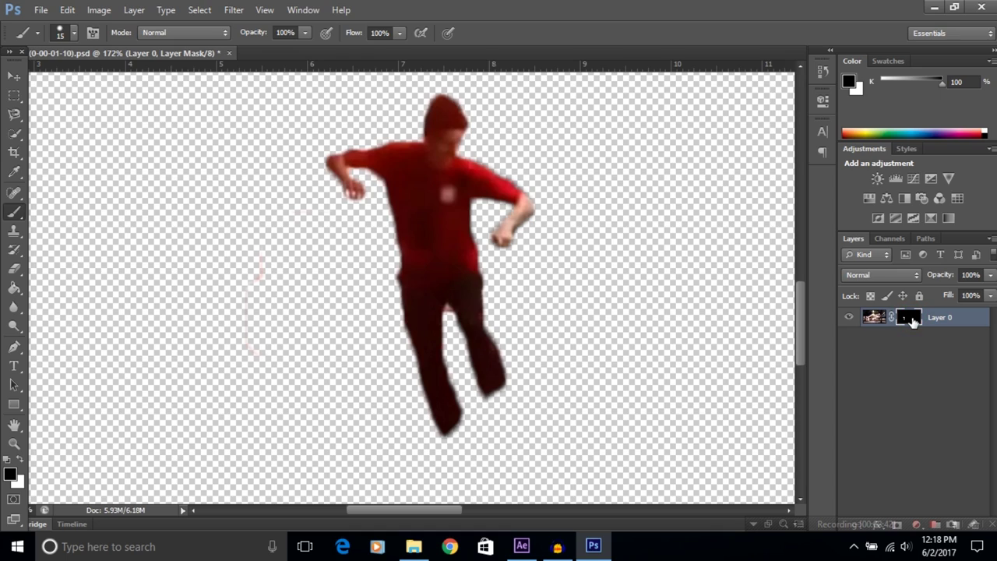
pyautogui.click(21, 460)
pyautogui.moveTo(182, 317); pyautogui.dragTo(209, 359)
pyautogui.moveTo(299, 343)
pyautogui.mouseDown()
pyautogui.moveTo(272, 289)
pyautogui.moveTo(143, 256)
pyautogui.moveTo(196, 239)
pyautogui.moveTo(298, 273)
pyautogui.moveTo(298, 225)
pyautogui.moveTo(143, 169)
pyautogui.moveTo(155, 197)
pyautogui.mouseUp()
pyautogui.hotkey('ctrl', 'BackSpace')
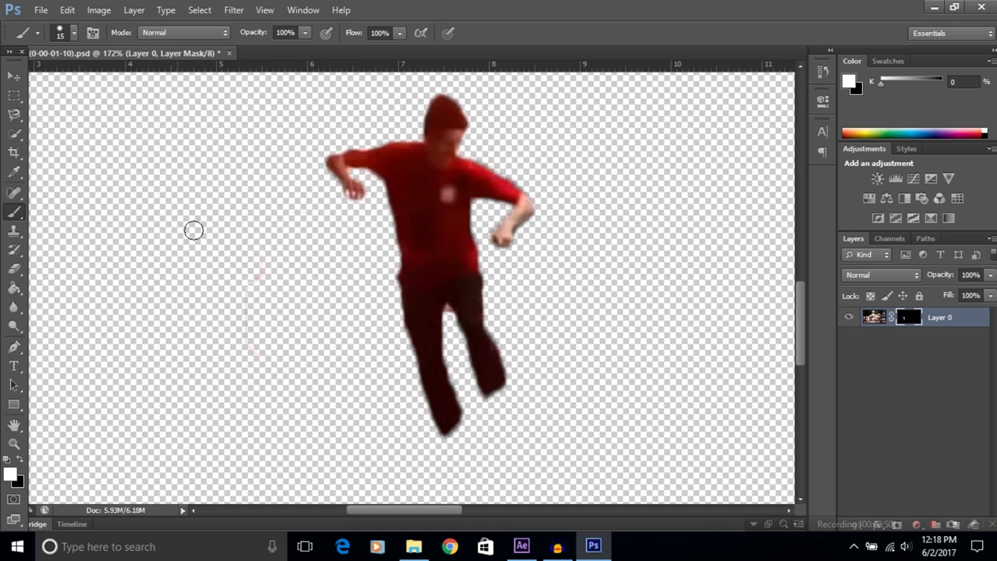
pyautogui.click(20, 463)
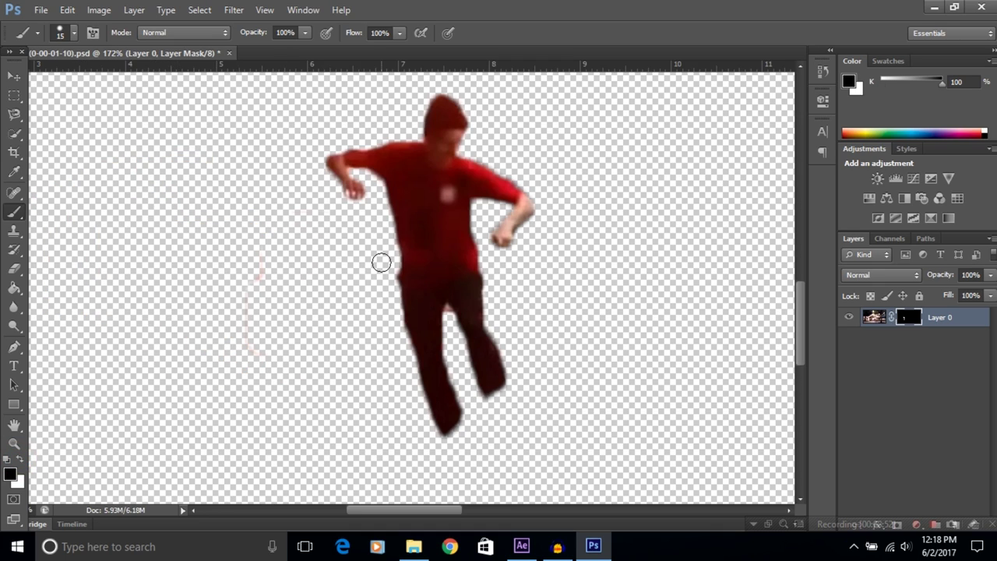
pyautogui.moveTo(401, 288); pyautogui.dragTo(426, 292)
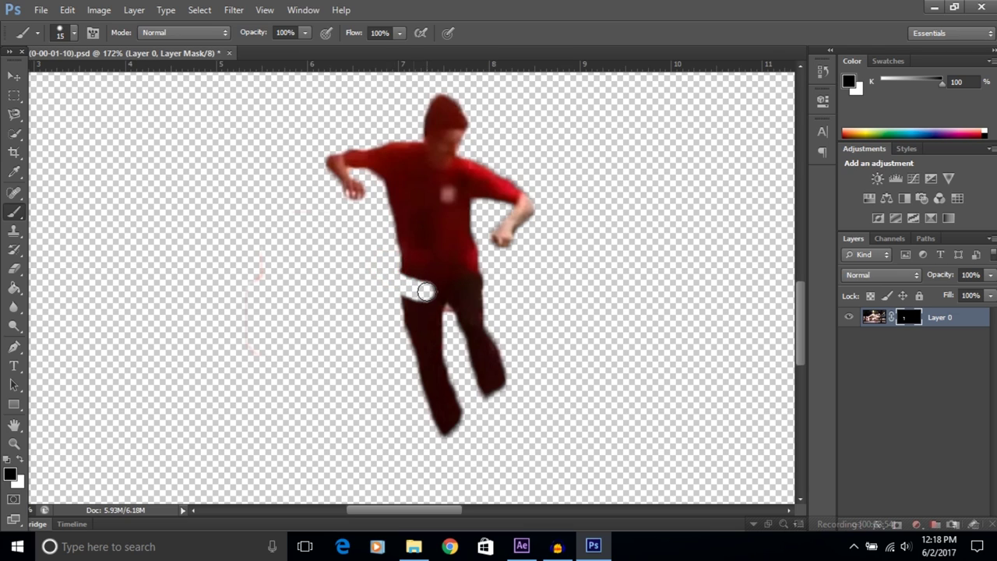
pyautogui.hotkey('ctrl', 'z')
# - Adjust the brush size up and down with the bracket keys
pyautogui.scroll(2, 396, 222)
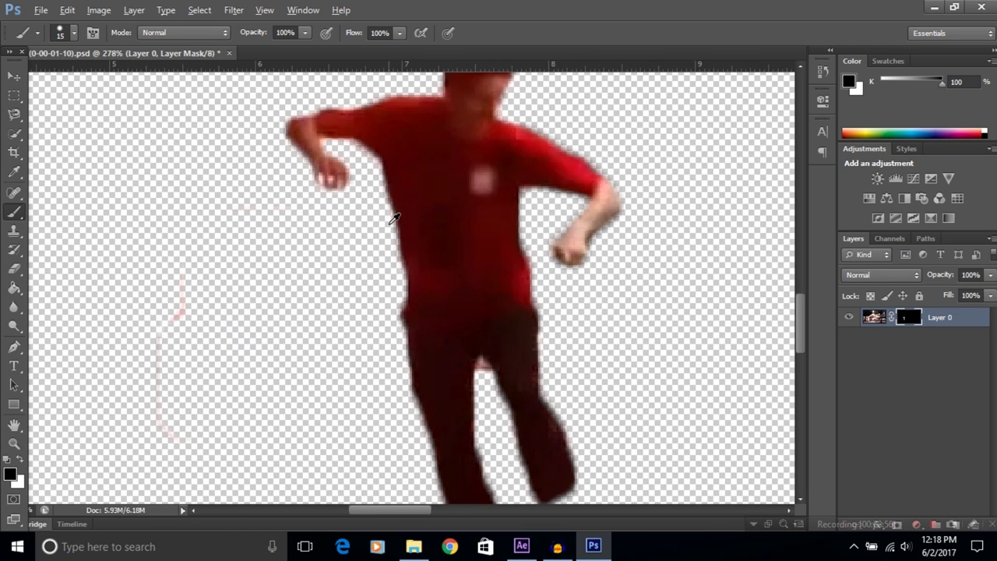
pyautogui.scroll(2, 358, 234)
pyautogui.hscroll(1, 322, 319)
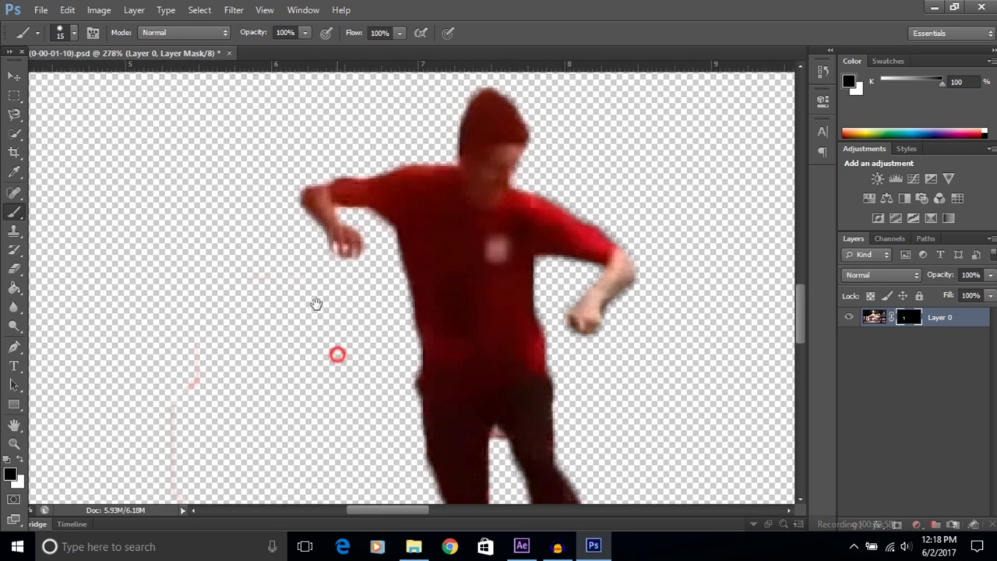
pyautogui.scroll(-2, 182, 278)
pyautogui.press(']')
pyautogui.press(']')
pyautogui.scroll(-3, 296, 367)
pyautogui.scroll(3, 587, 293)
pyautogui.press('[')
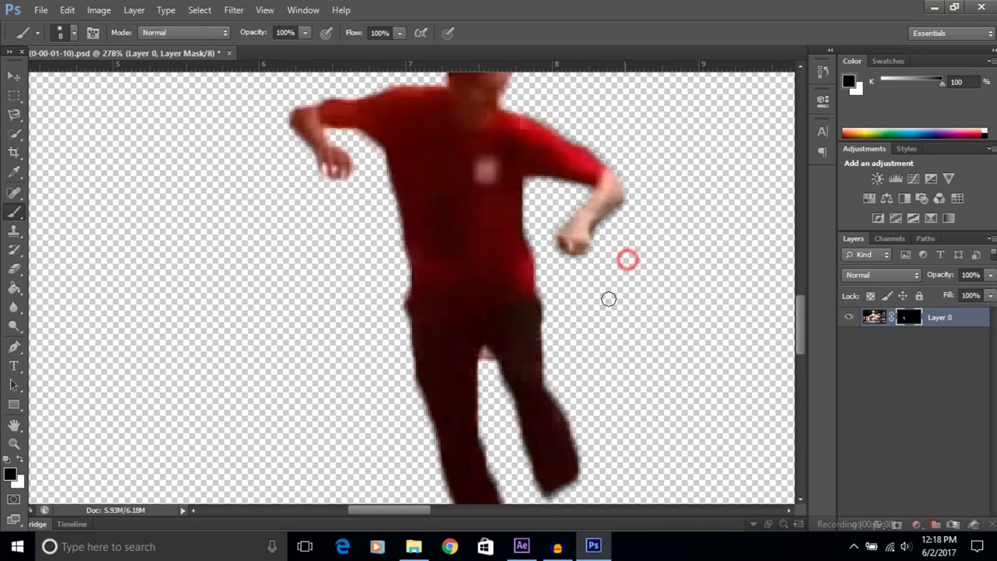
pyautogui.press('[')
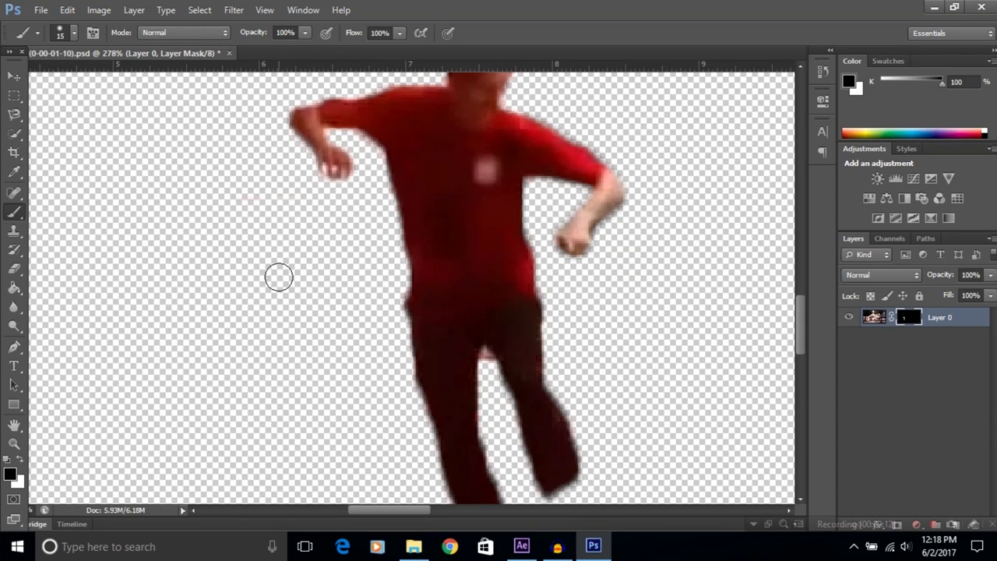
pyautogui.press(']')
pyautogui.press(']')
pyautogui.press('[')
pyautogui.press(']')
pyautogui.press(']')
pyautogui.press(']')
pyautogui.press(']')
# - Set the brush to 77 px in the brush picker, then fine-tune its size
pyautogui.rightClick(255, 255)
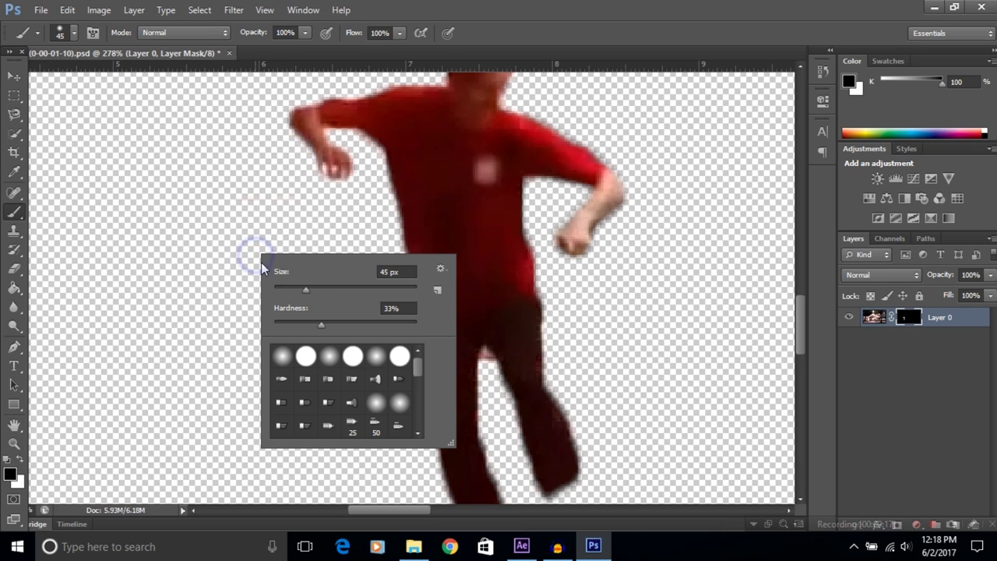
pyautogui.moveTo(308, 290); pyautogui.dragTo(387, 290)
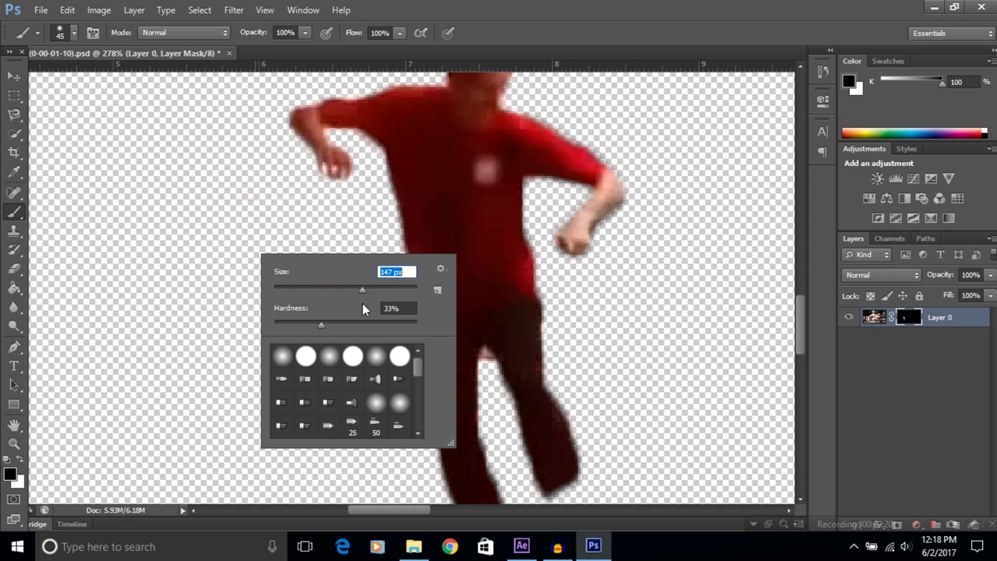
pyautogui.write('77')
pyautogui.click(152, 253)
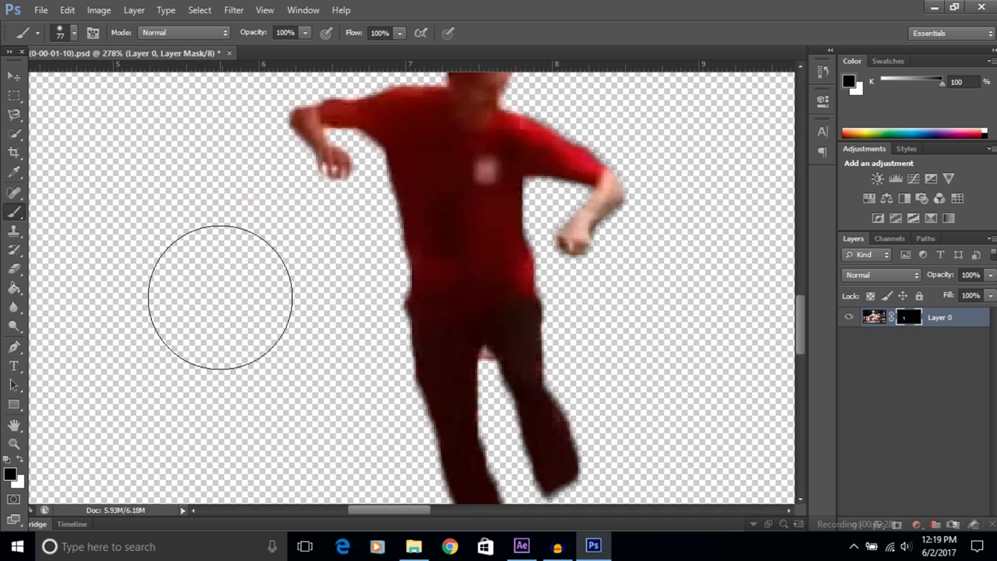
pyautogui.press('[')
pyautogui.press('[')
pyautogui.press('[')
pyautogui.press(']')
pyautogui.press(']')
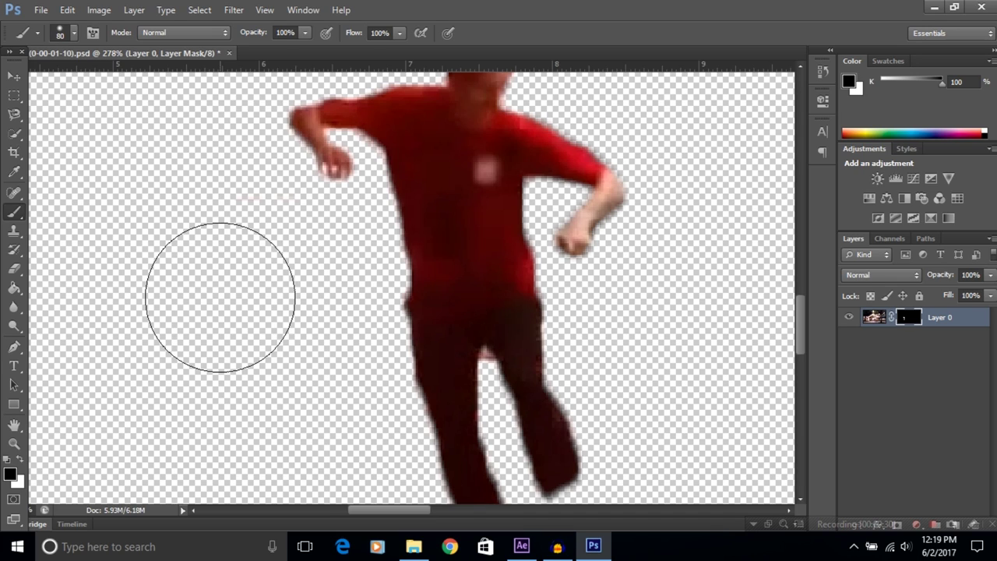
pyautogui.press('[')
pyautogui.press('[')
pyautogui.press('[')
pyautogui.press('[')
pyautogui.press('[')
pyautogui.press('[')
pyautogui.press('[')
pyautogui.press('[')
pyautogui.press('[')
pyautogui.press('[')
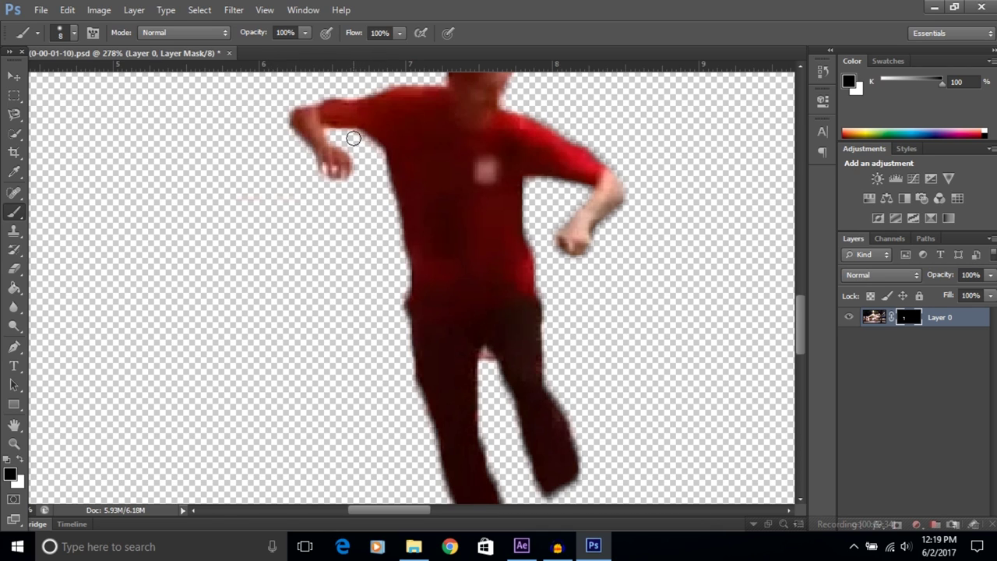
# - Zoom out to view the whole cut-out canvas
pyautogui.scroll(-2, 374, 285)
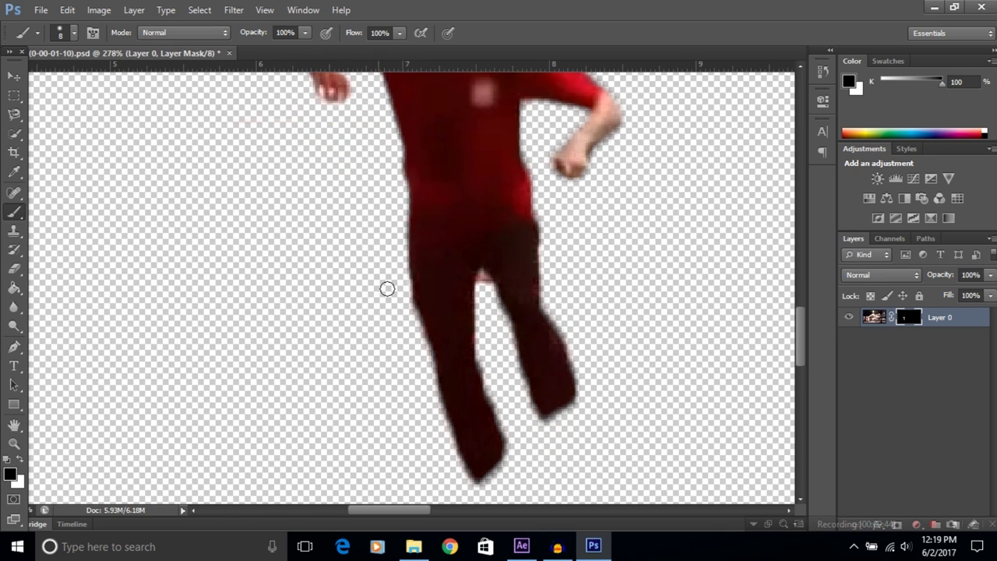
pyautogui.scroll(3, 423, 363)
pyautogui.scroll(-3, 436, 195)
pyautogui.scroll(-3, 374, 249)
pyautogui.scroll(-2, 352, 284)
pyautogui.scroll(-1, 353, 291)
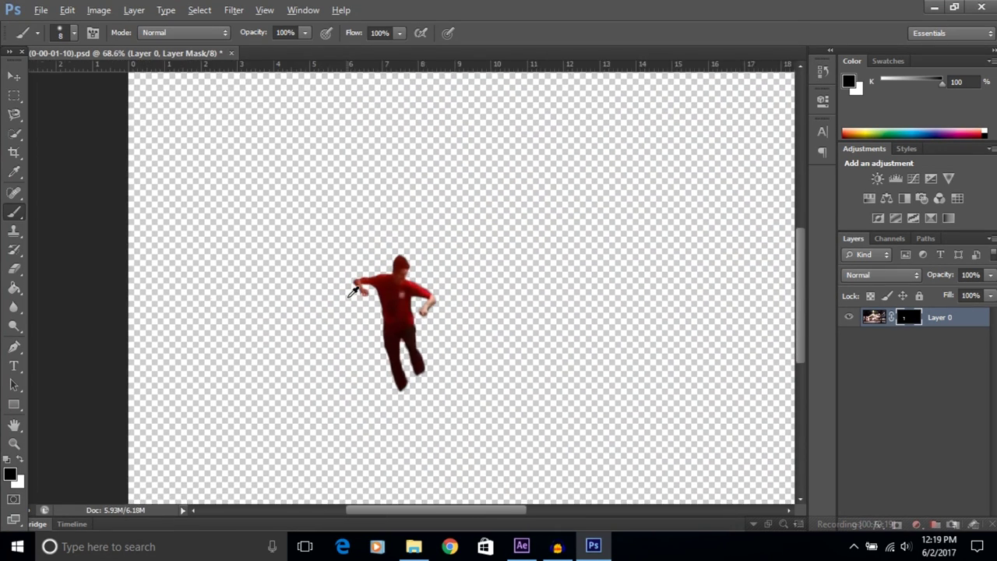
pyautogui.scroll(-1, 353, 292)
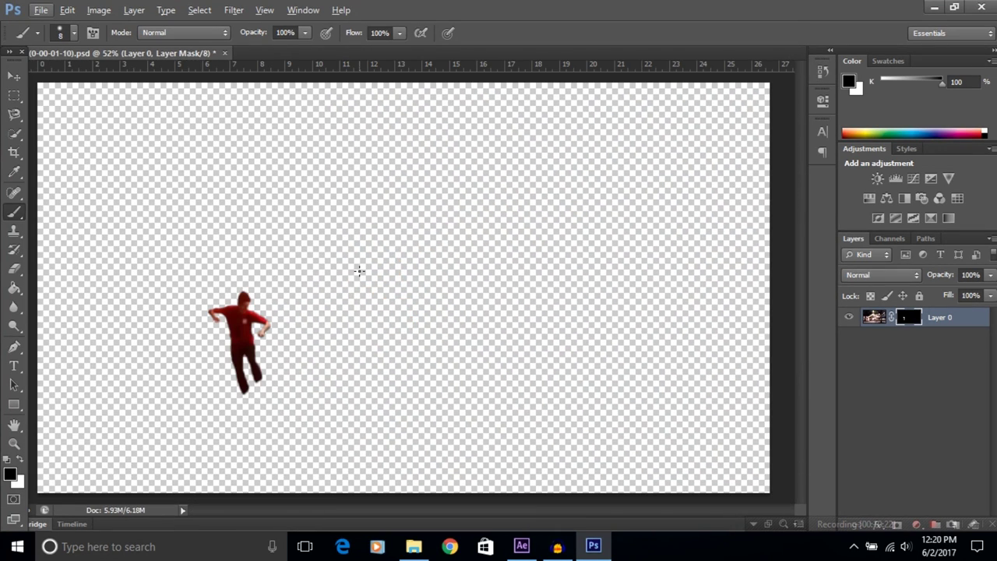
pyautogui.scroll(-1, 370, 285)
# - Save a PNG copy, yahh (0-00-01-10).png, accepting the default PNG options
pyautogui.click(41, 9)
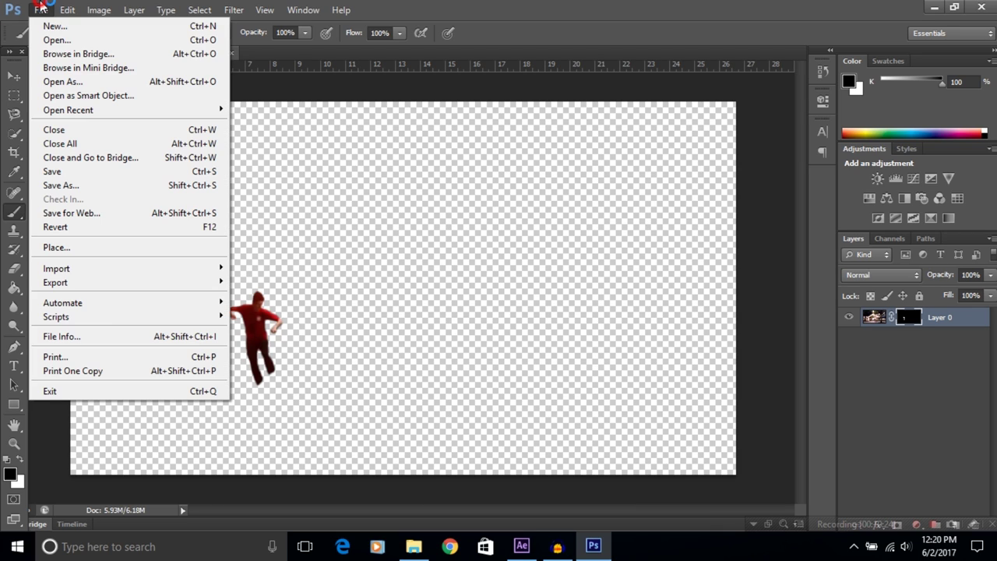
pyautogui.click(74, 187)
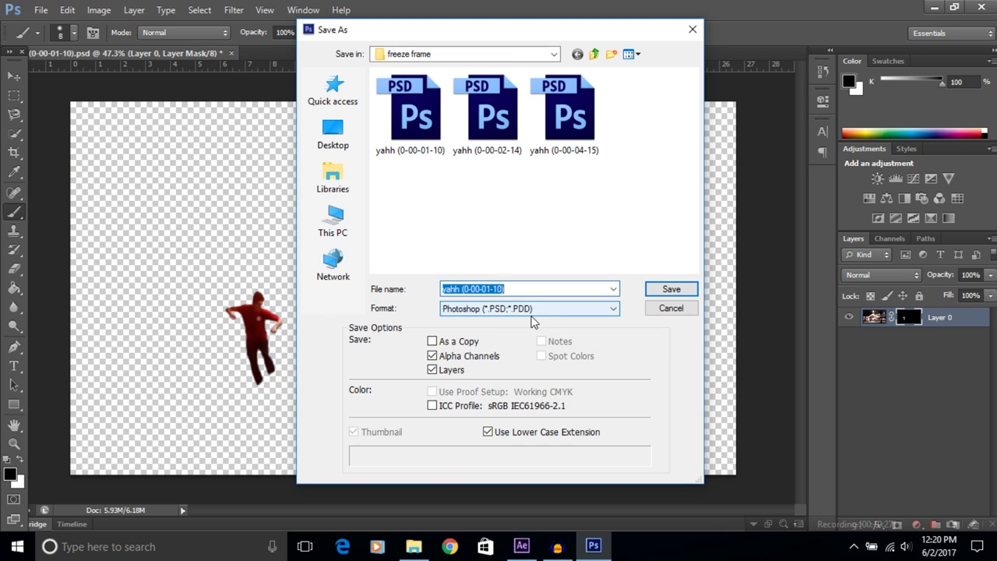
pyautogui.click(535, 310)
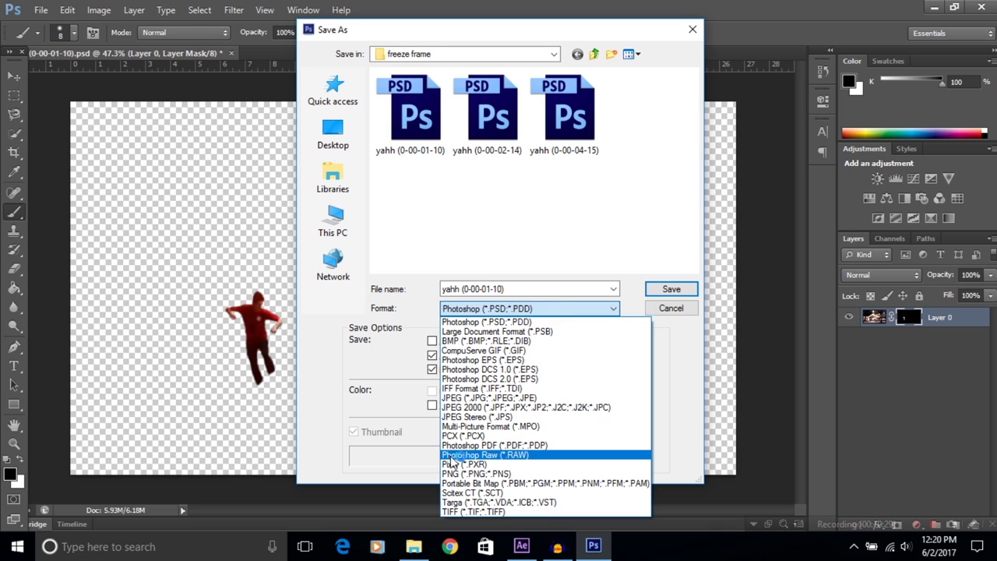
pyautogui.click(492, 475)
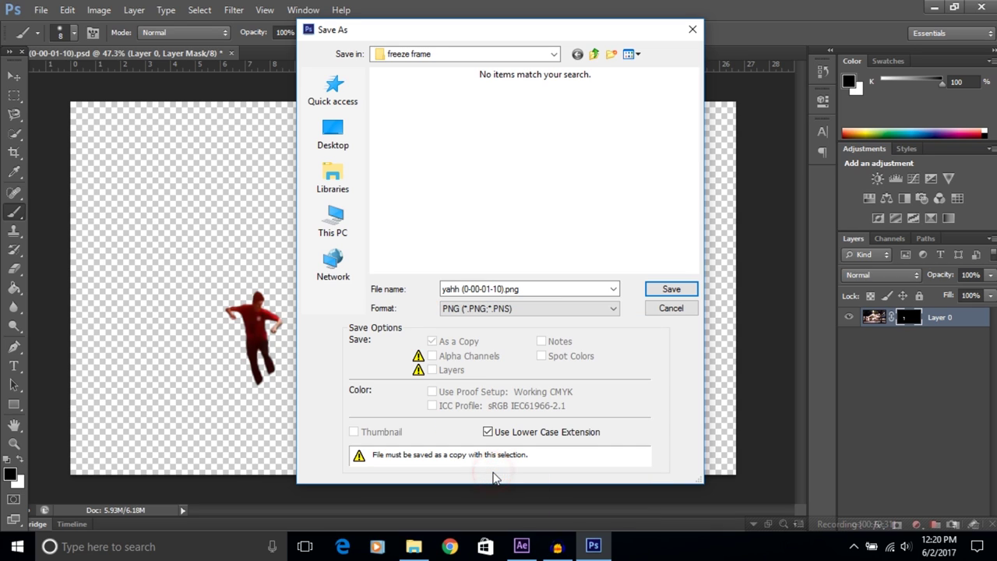
pyautogui.click(671, 289)
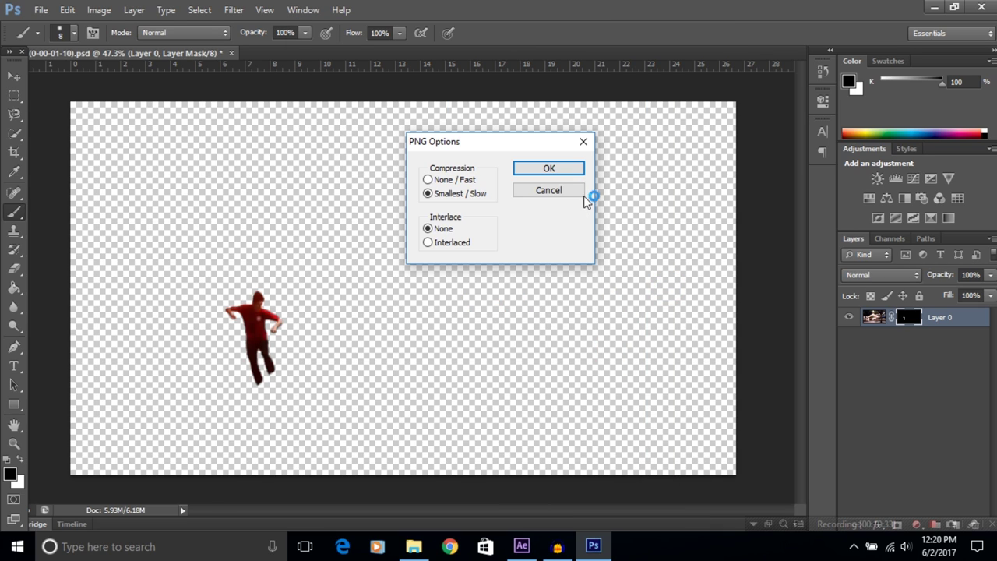
pyautogui.click(576, 176)
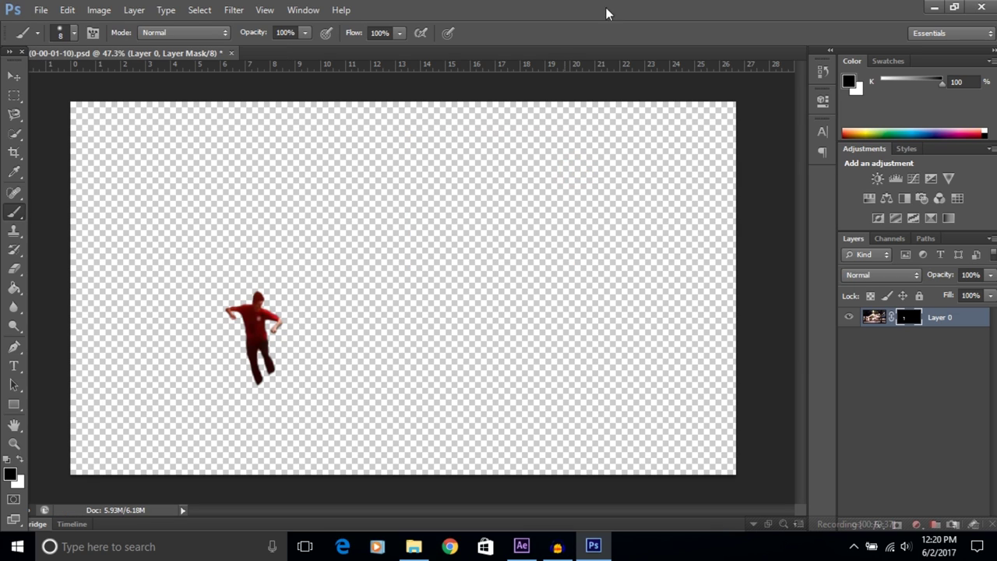
# - Drag yahh (0-00-01-10).png from the freeze frame folder into the After Effects Project panel
pyautogui.click(933, 7)
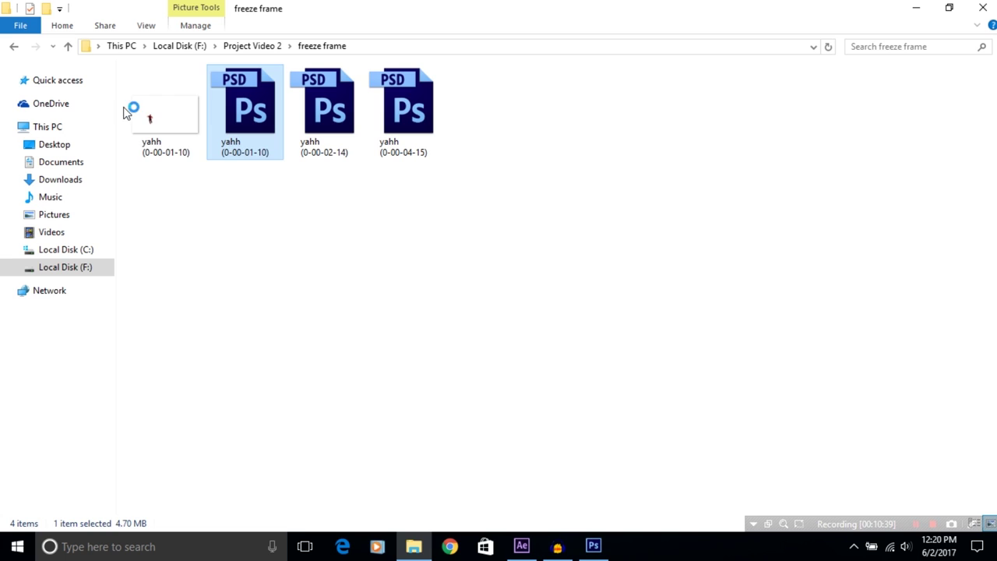
pyautogui.click(144, 109)
pyautogui.moveTo(148, 104); pyautogui.dragTo(528, 545)
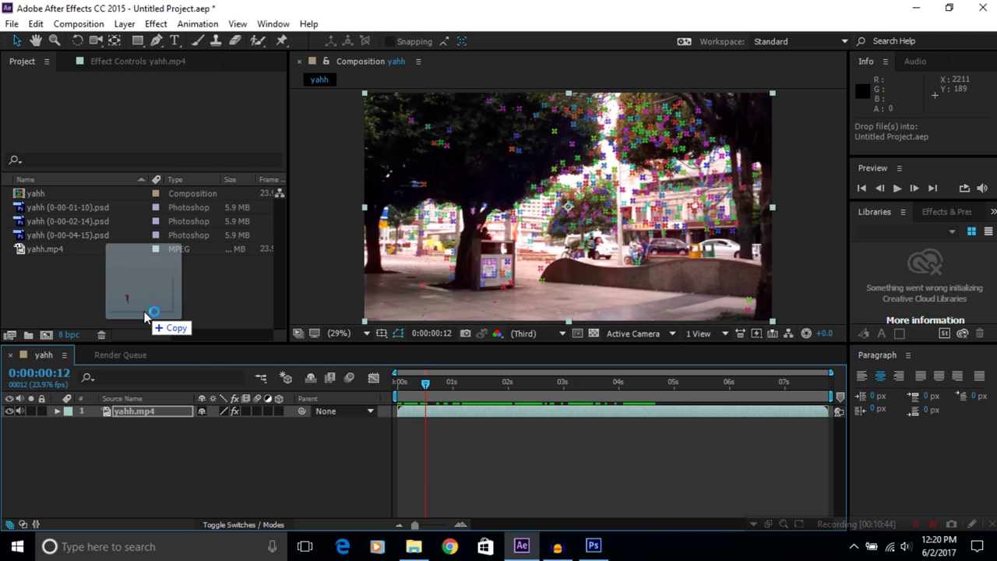
pyautogui.moveTo(528, 544); pyautogui.dragTo(144, 314)
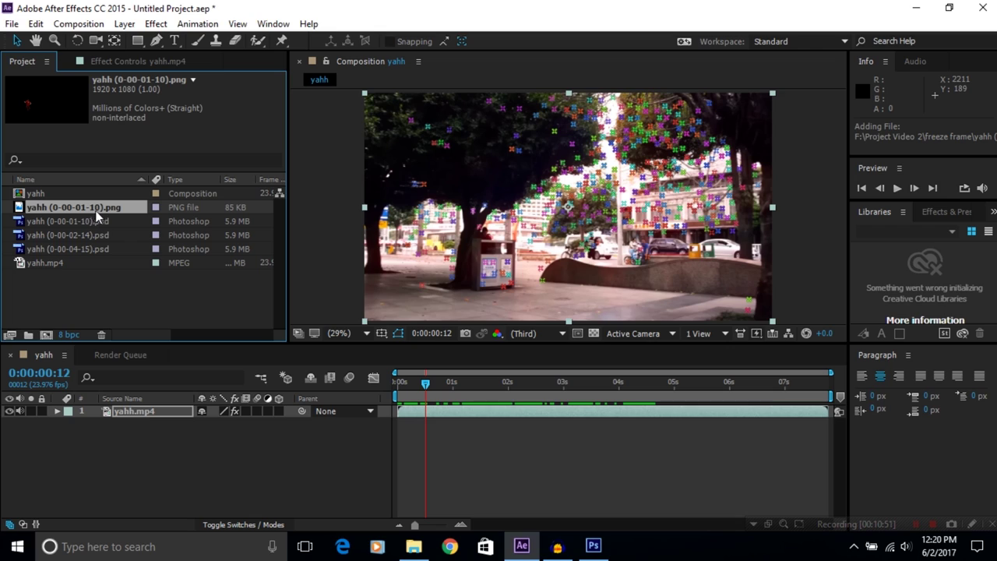
# - Move the playhead to 0:00:01:10, the frame matching the cut-out
pyautogui.click(429, 384)
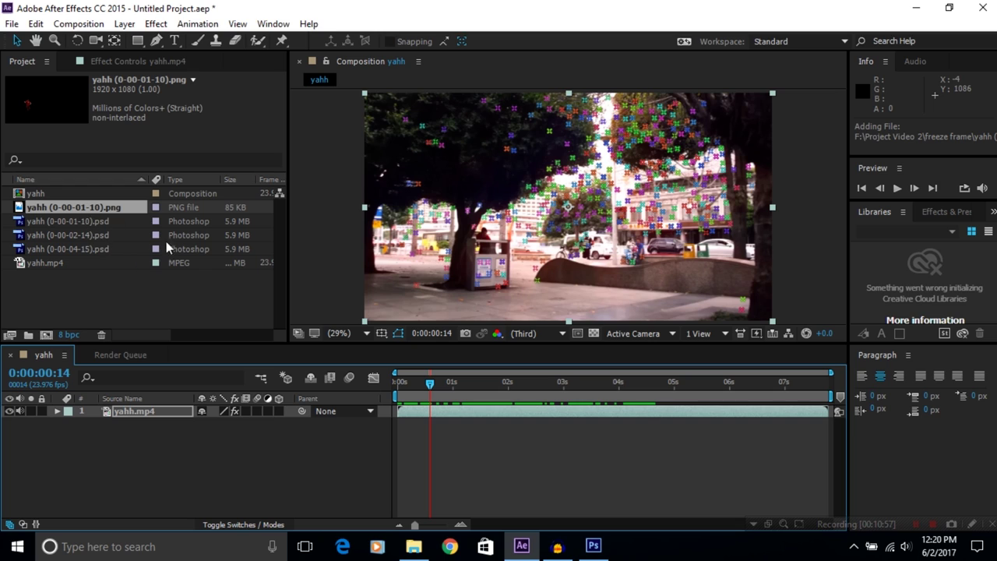
pyautogui.moveTo(432, 382); pyautogui.dragTo(480, 379)
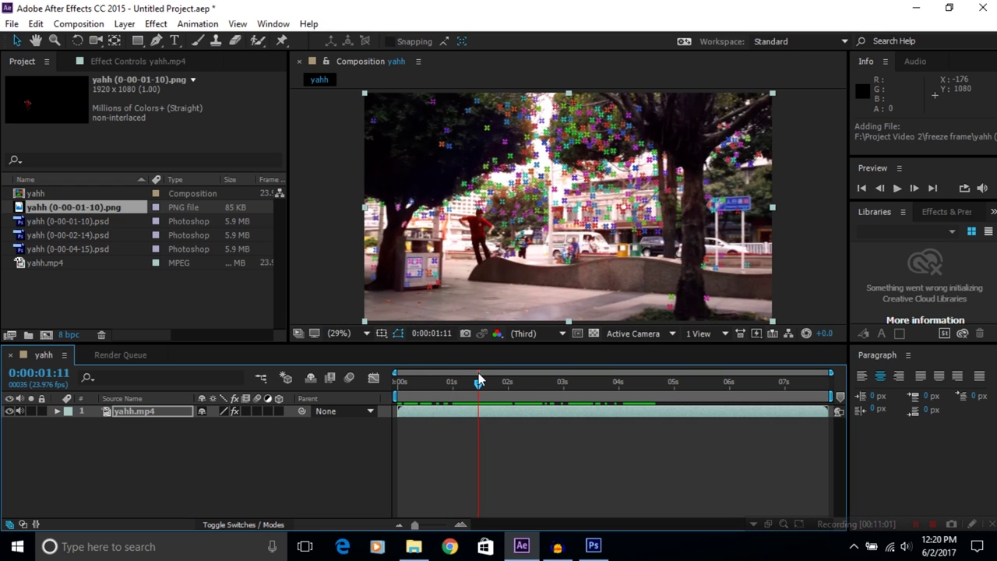
pyautogui.moveTo(479, 380); pyautogui.dragTo(476, 380)
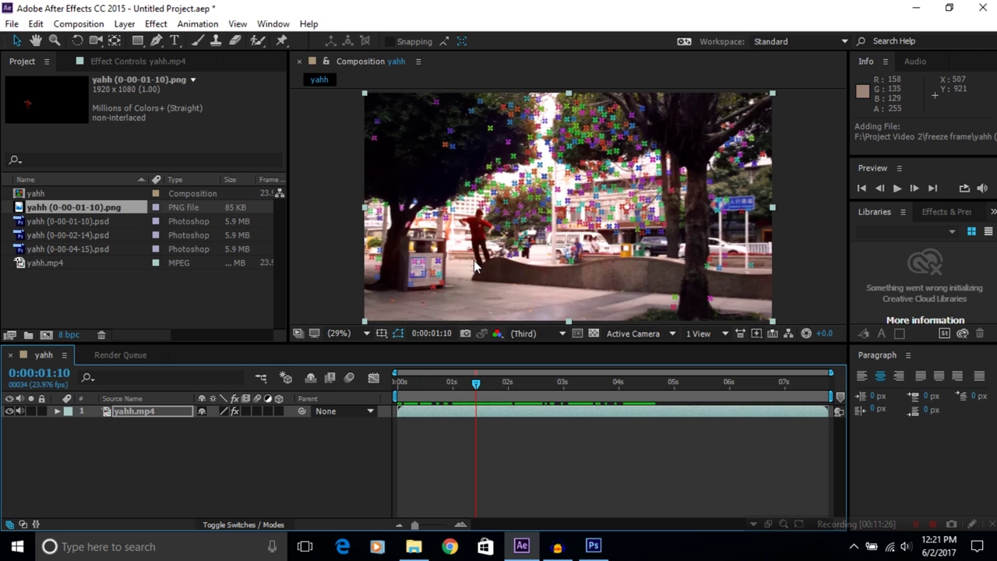
# - Zoom and pan to the skater, then select three track points near him
pyautogui.scroll(4, 474, 265)
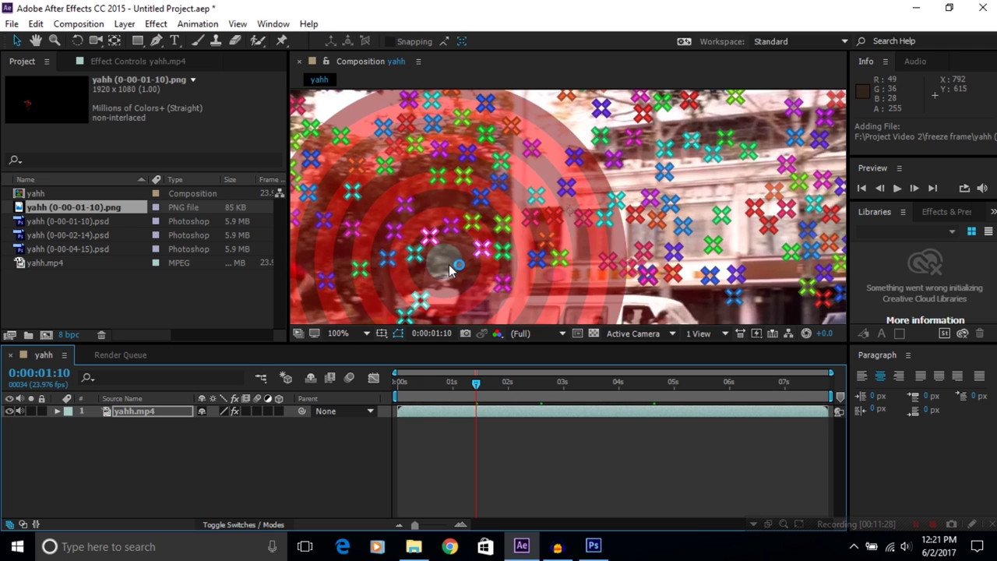
pyautogui.press('h')
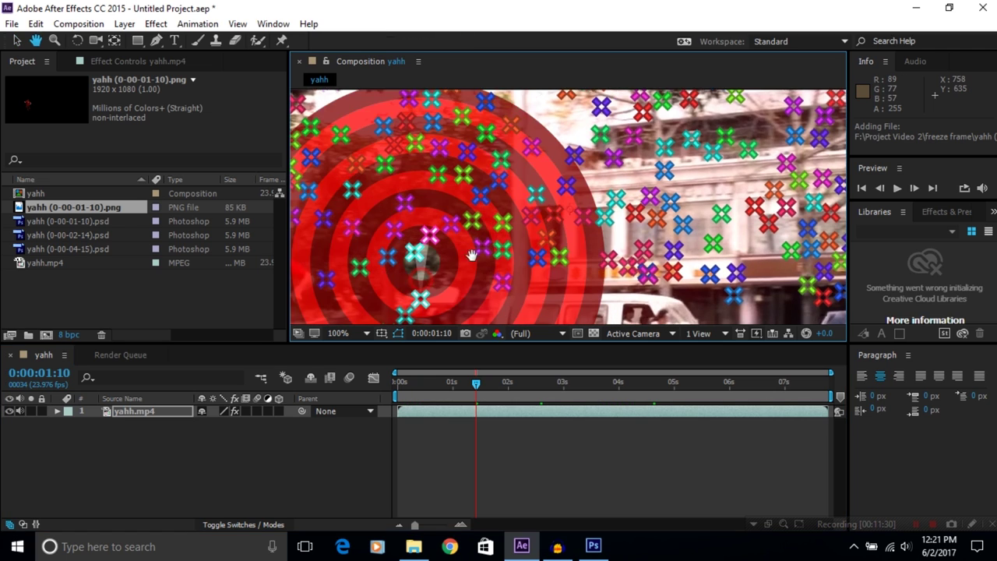
pyautogui.moveTo(471, 256); pyautogui.dragTo(550, 214)
pyautogui.press('v')
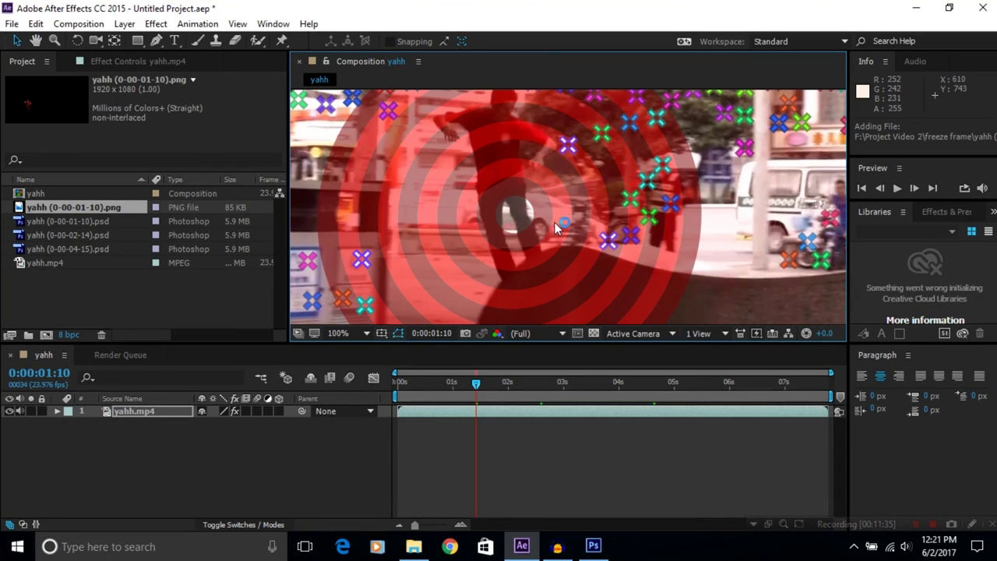
pyautogui.click(473, 177)
pyautogui.click(507, 203)
pyautogui.click(511, 209)
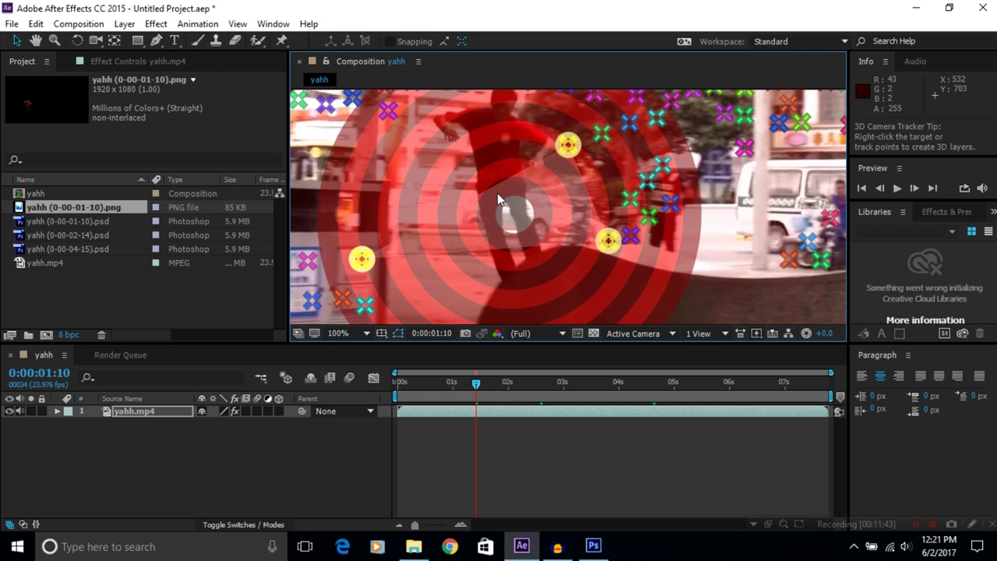
# - Create a Null and Camera from those points and set the viewer magnification to Fit
pyautogui.rightClick(497, 202)
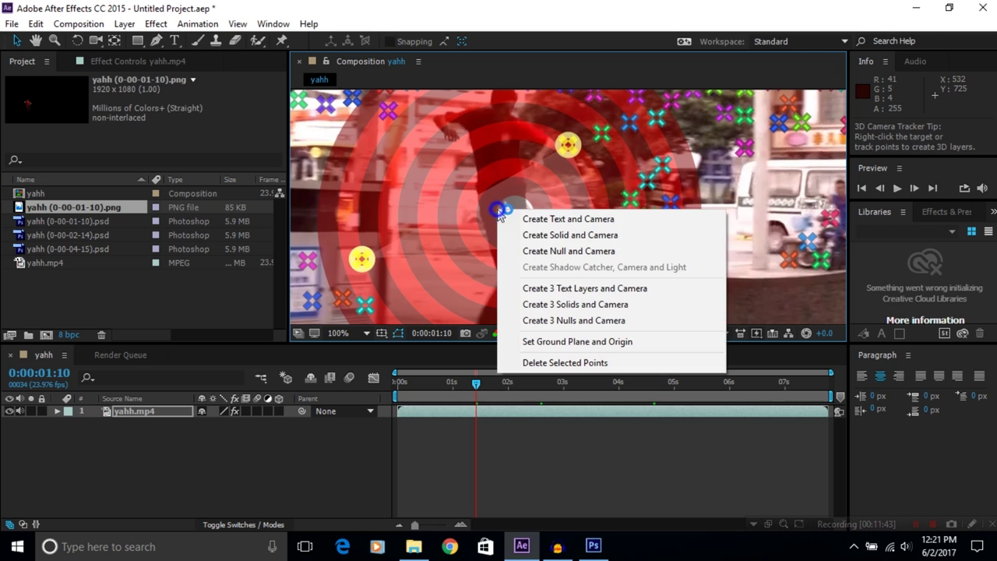
pyautogui.click(534, 253)
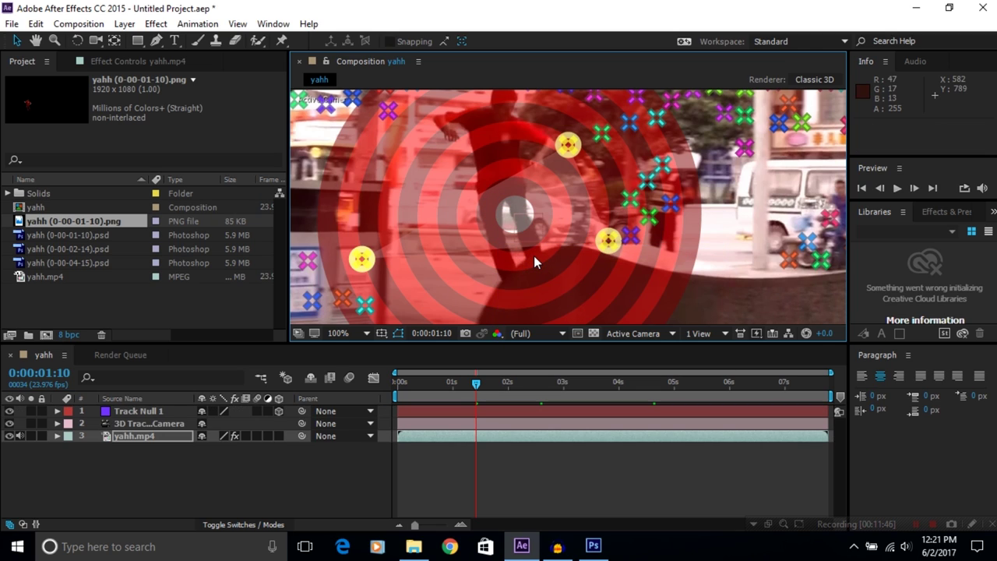
pyautogui.scroll(-2, 520, 274)
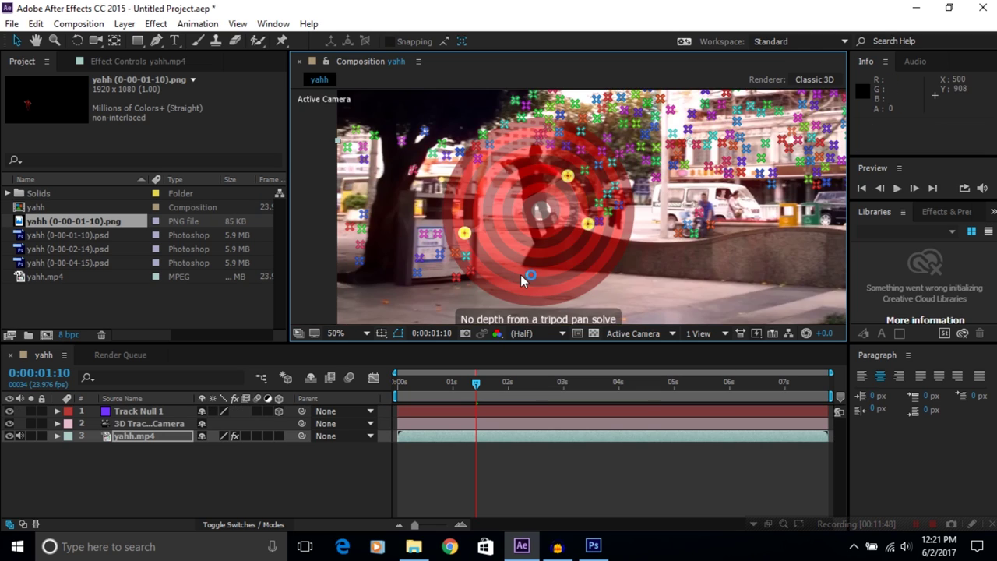
pyautogui.click(366, 333)
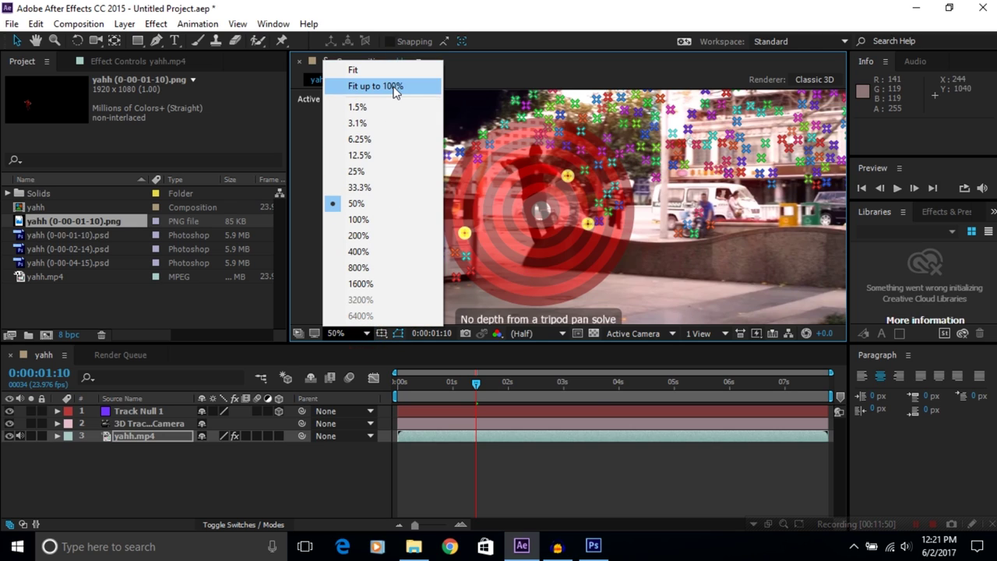
pyautogui.click(387, 84)
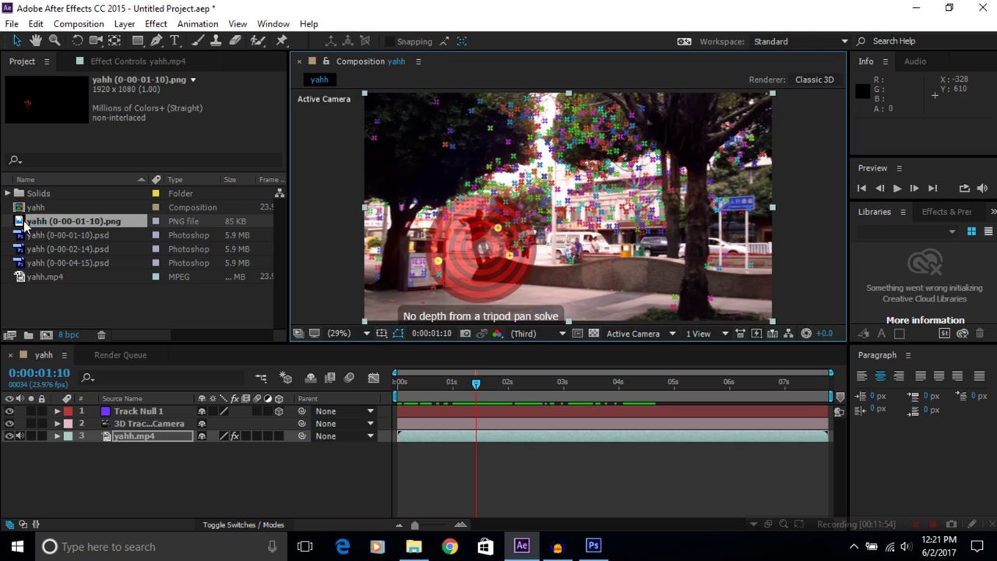
# - Add the PNG skater cut-out to the composition as a 3D layer and move it across the scene
pyautogui.moveTo(30, 226); pyautogui.dragTo(120, 413)
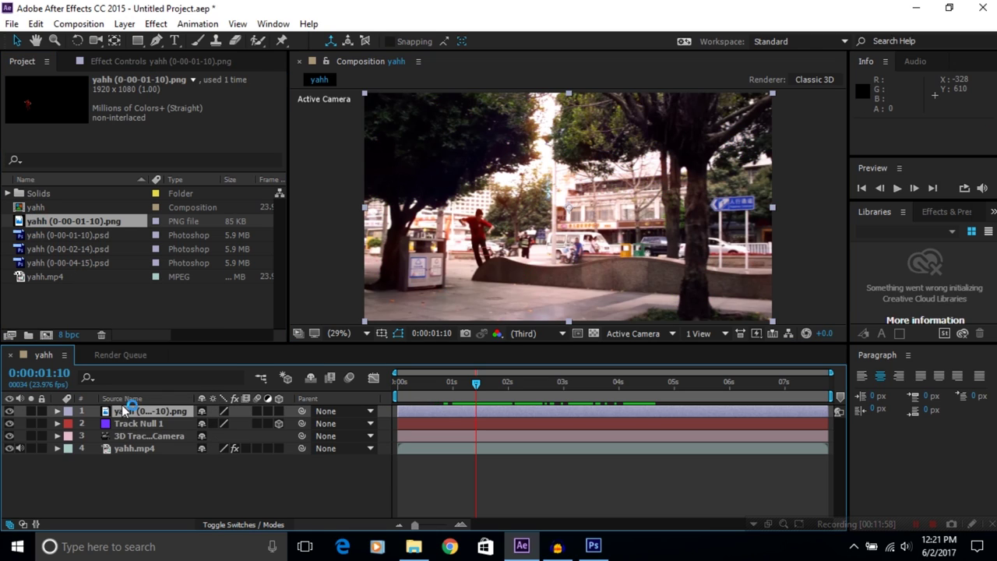
pyautogui.click(279, 412)
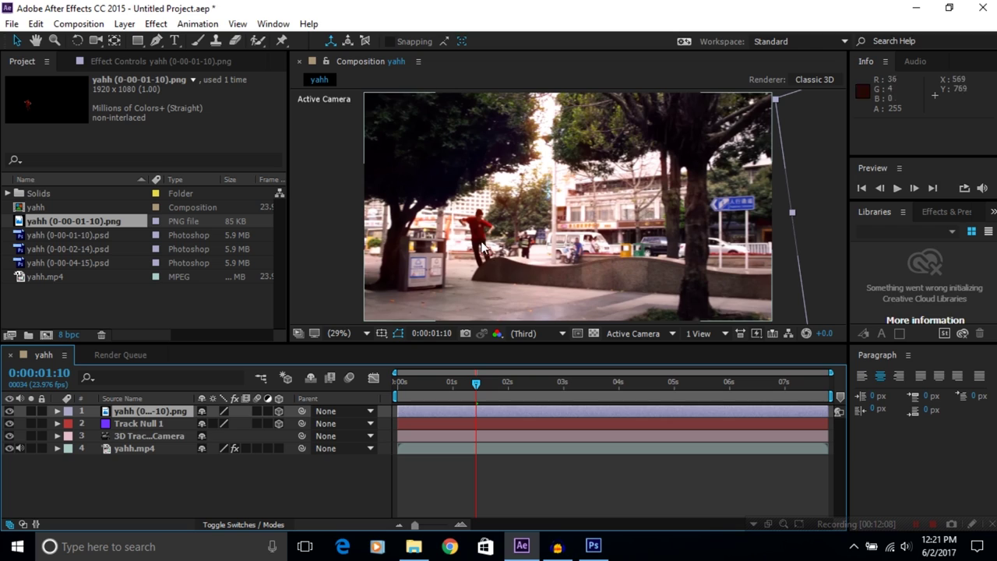
pyautogui.moveTo(815, 173)
pyautogui.mouseDown()
pyautogui.moveTo(451, 169)
pyautogui.moveTo(472, 185)
pyautogui.mouseUp()
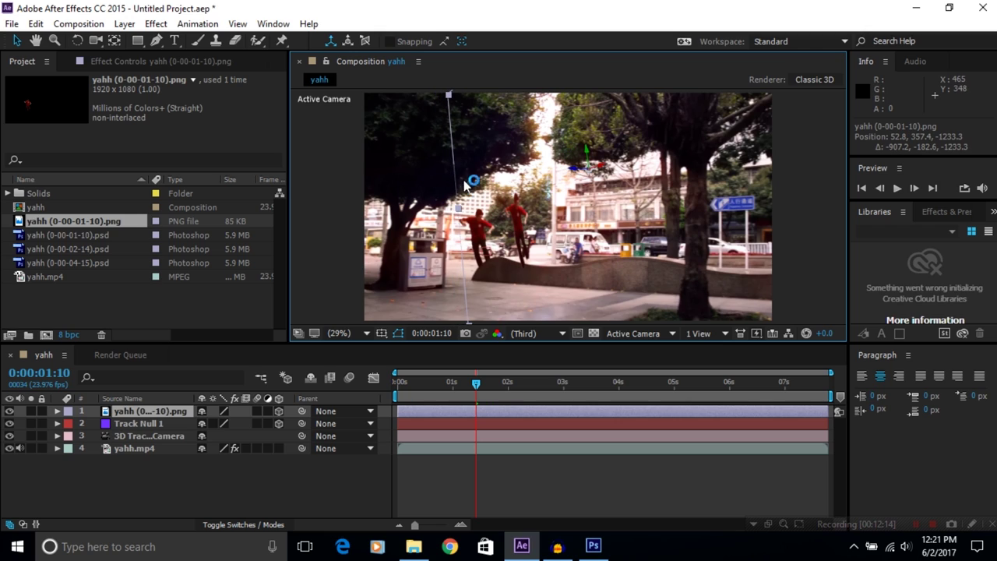
# - Scale the cut-out to 58% and orient it 8°, 294°, 14°; fit the viewer at Third resolution
pyautogui.click(58, 412)
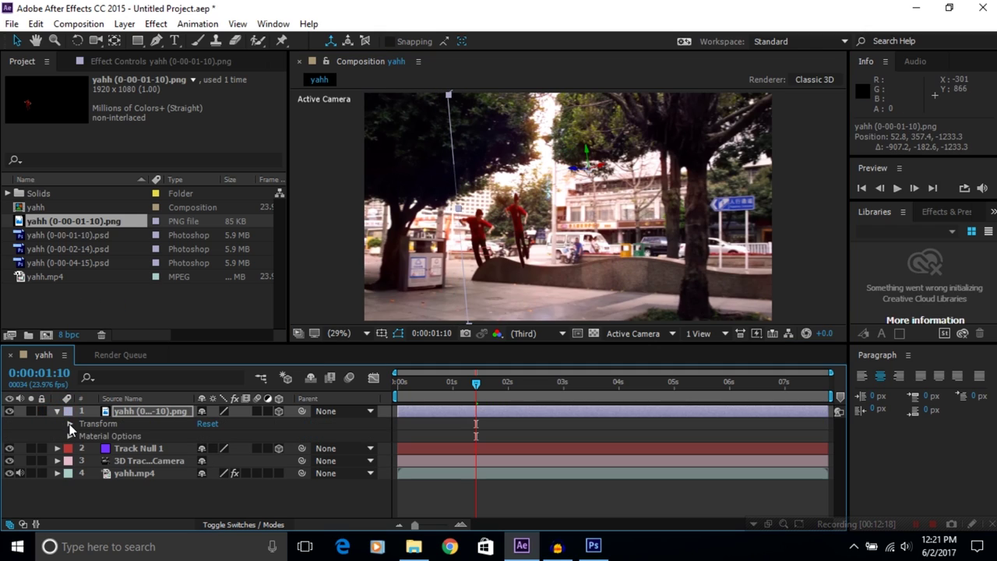
pyautogui.click(69, 425)
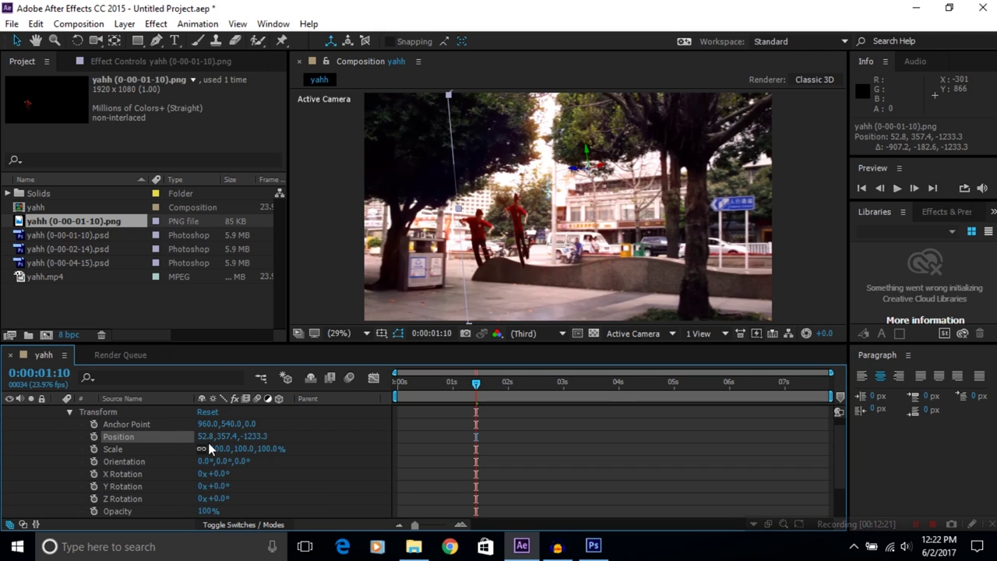
pyautogui.moveTo(204, 461); pyautogui.dragTo(226, 457)
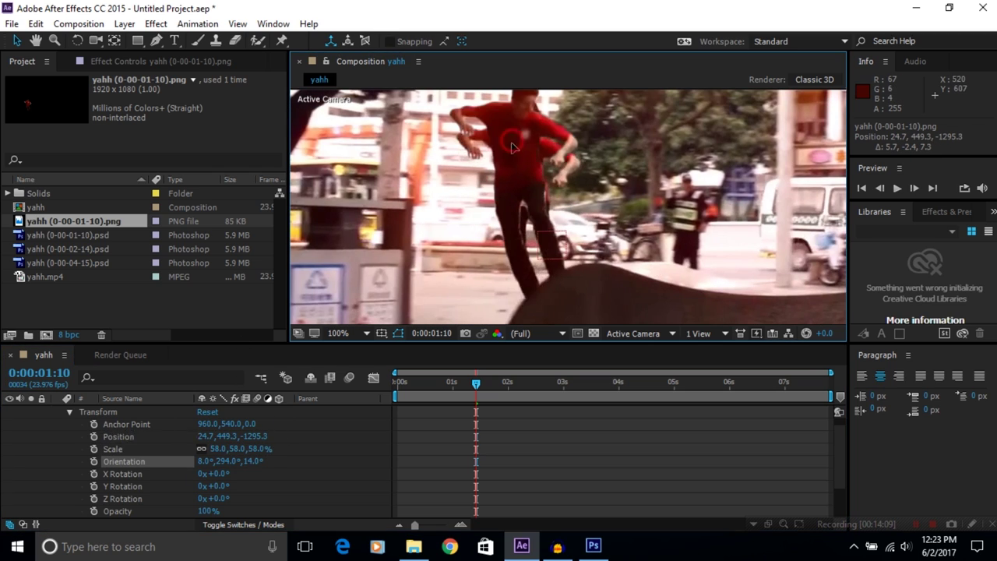
pyautogui.click(366, 333)
pyautogui.click(382, 87)
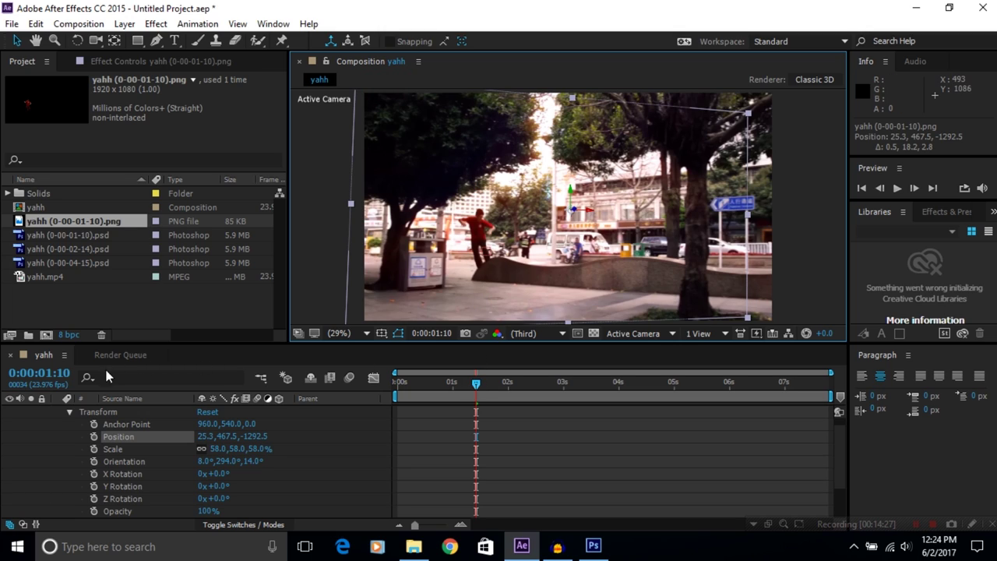
# - Collapse the cut-out layer and drag its out-point well earlier in the timeline
pyautogui.scroll(1, 58, 463)
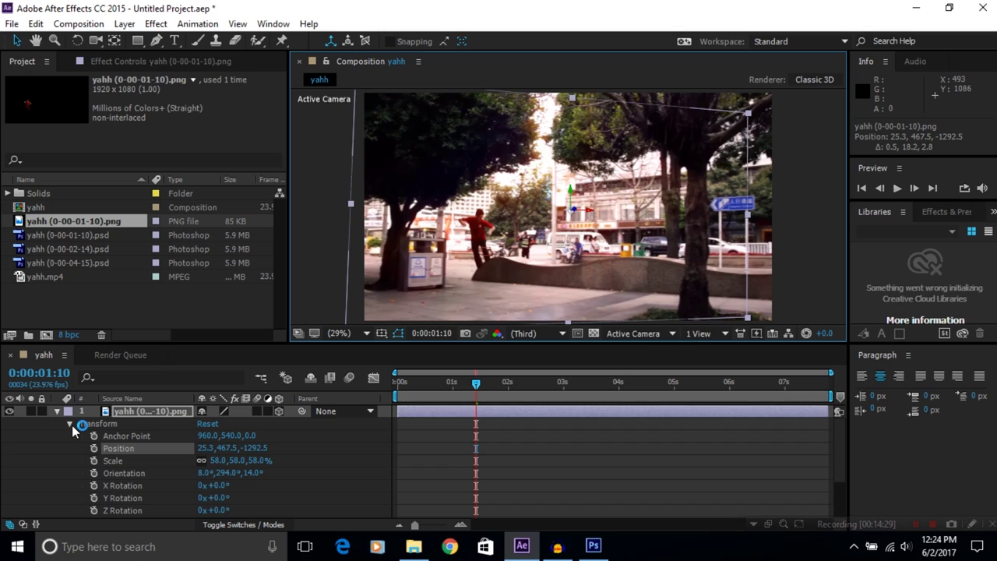
pyautogui.click(70, 425)
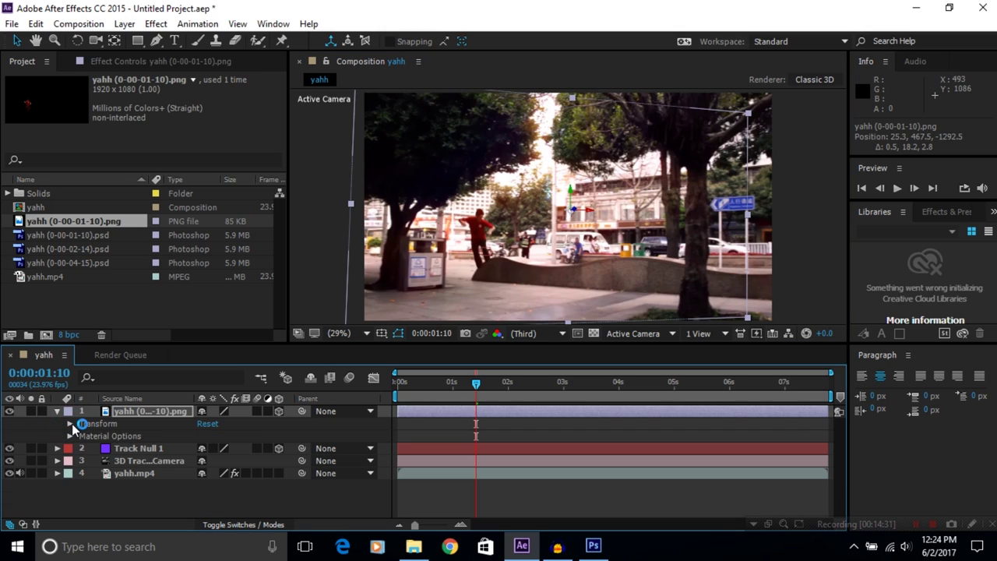
pyautogui.click(57, 411)
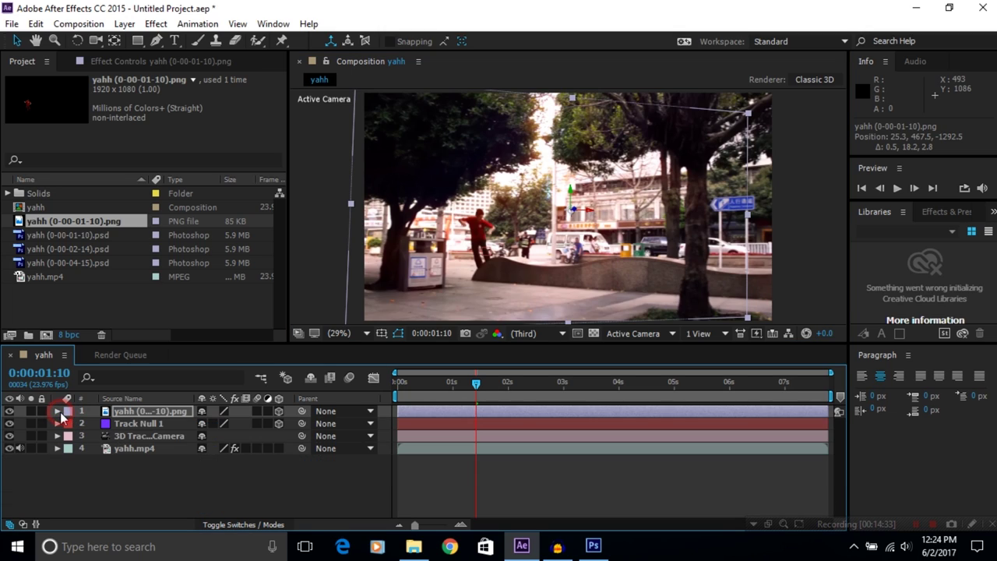
pyautogui.click(717, 416)
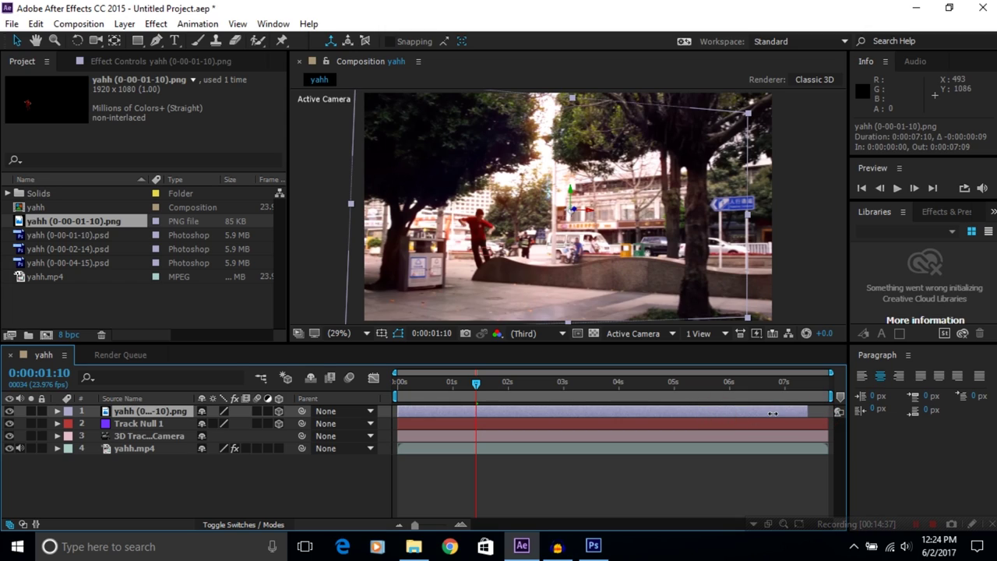
pyautogui.moveTo(773, 414); pyautogui.dragTo(704, 407)
pyautogui.moveTo(643, 406); pyautogui.dragTo(508, 411)
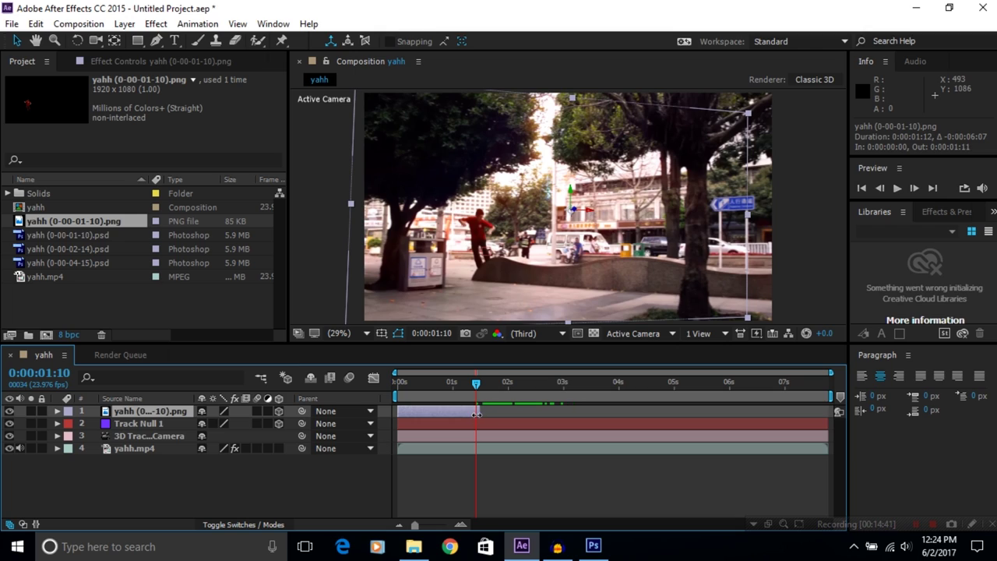
# - Fine-tune the out-point to 0:00:01:09 on a zoomed timeline, then return the current time to 0
pyautogui.moveTo(414, 524); pyautogui.dragTo(436, 524)
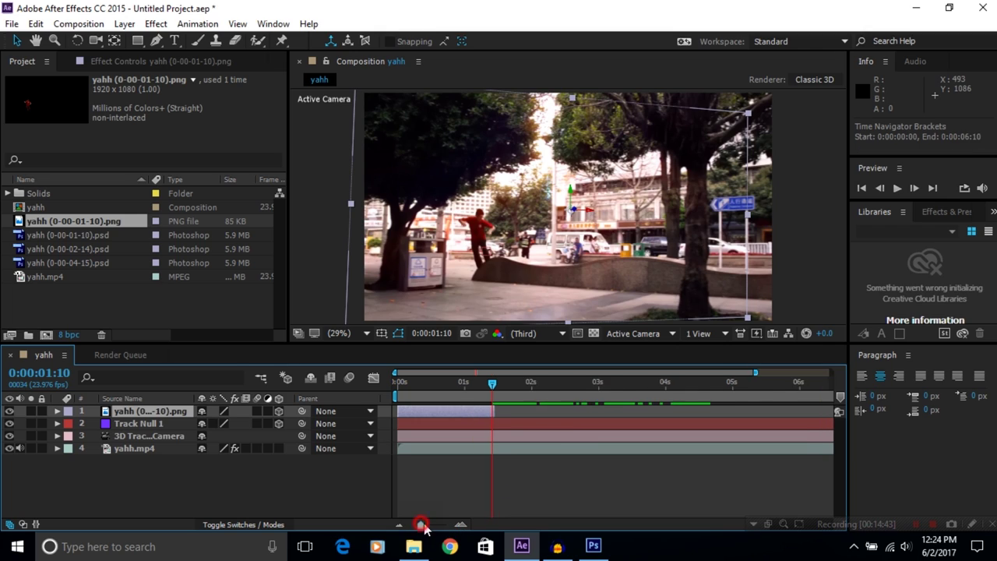
pyautogui.click(618, 409)
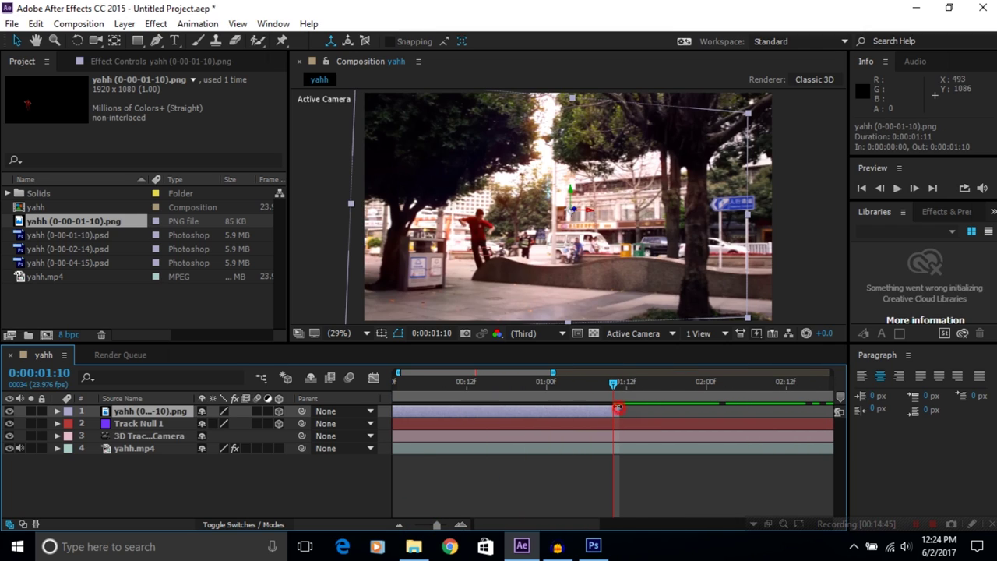
pyautogui.moveTo(615, 405); pyautogui.dragTo(613, 406)
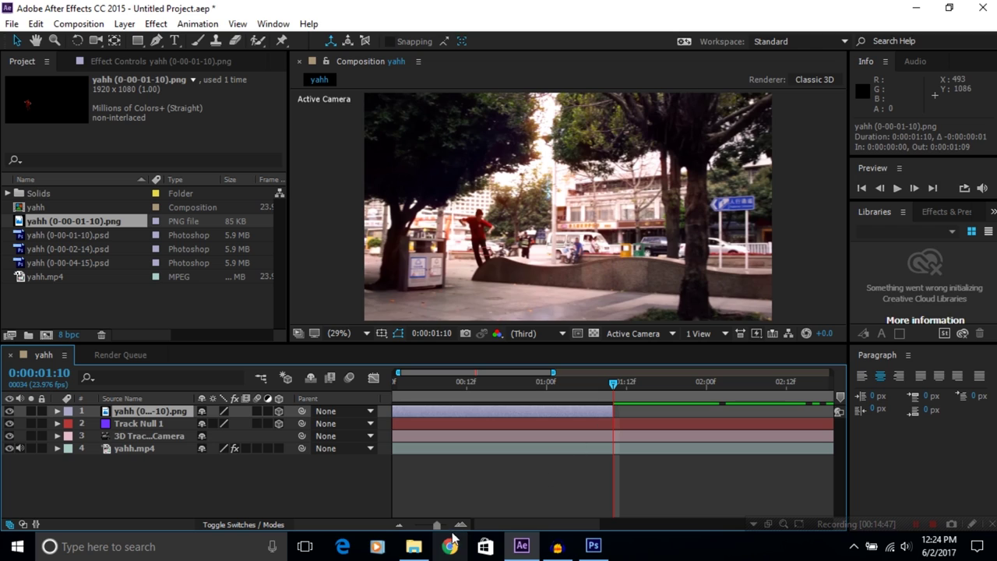
pyautogui.moveTo(436, 525); pyautogui.dragTo(415, 524)
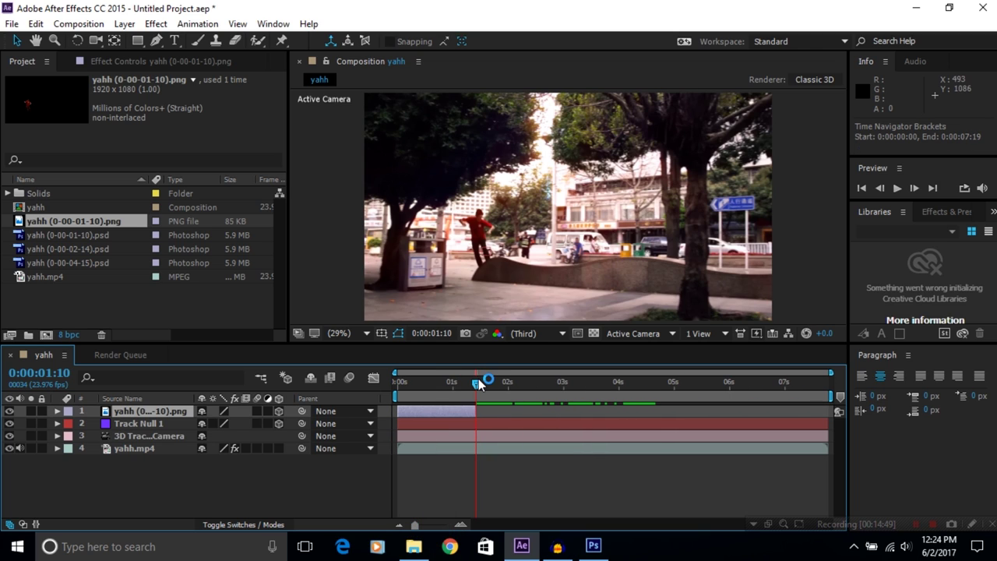
pyautogui.moveTo(479, 381); pyautogui.dragTo(434, 381)
pyautogui.click(538, 298)
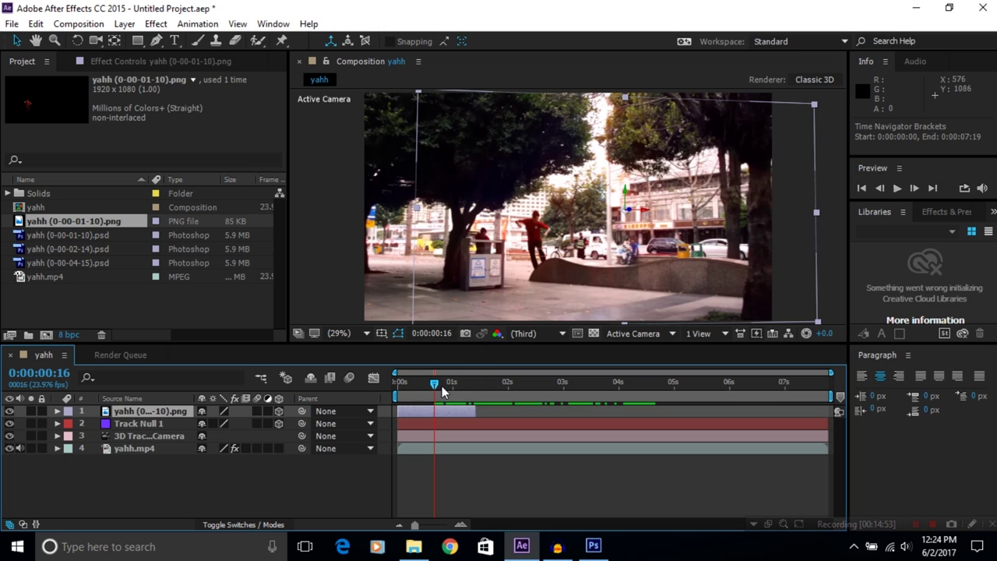
pyautogui.moveTo(437, 384); pyautogui.dragTo(374, 385)
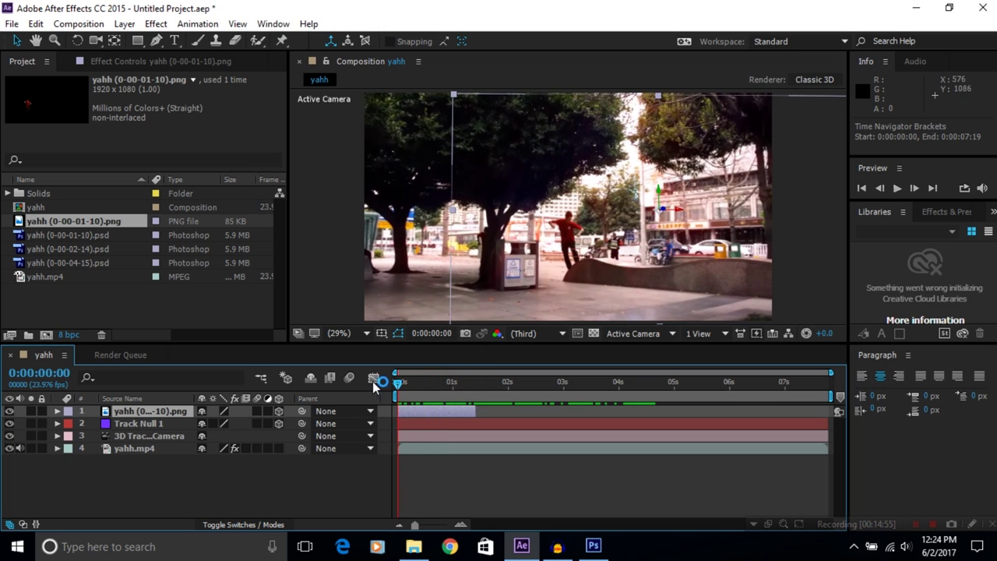
# - Play a preview of the composition, then stop it
pyautogui.click(146, 456)
pyautogui.press('space')
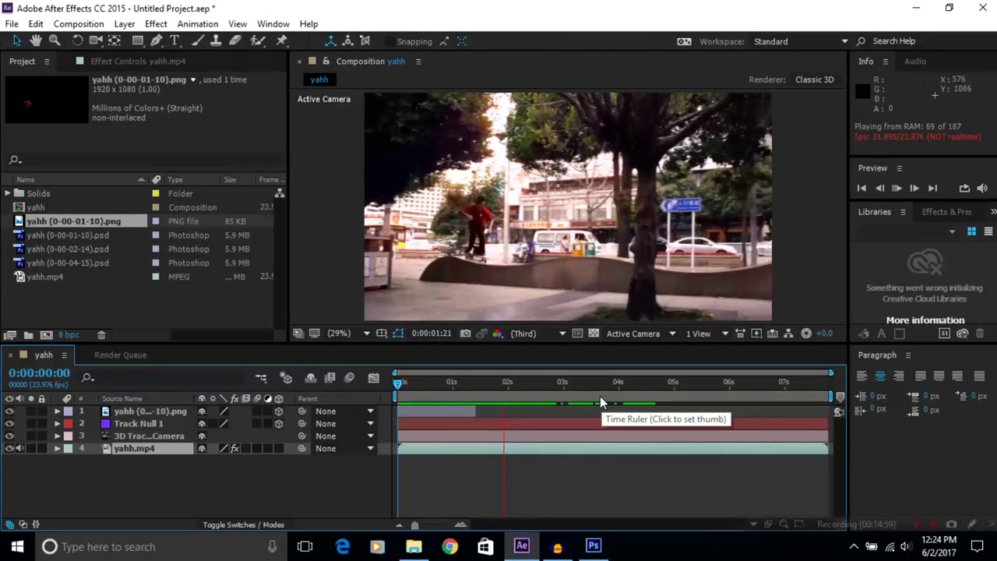
pyautogui.moveTo(397, 383); pyautogui.dragTo(499, 380)
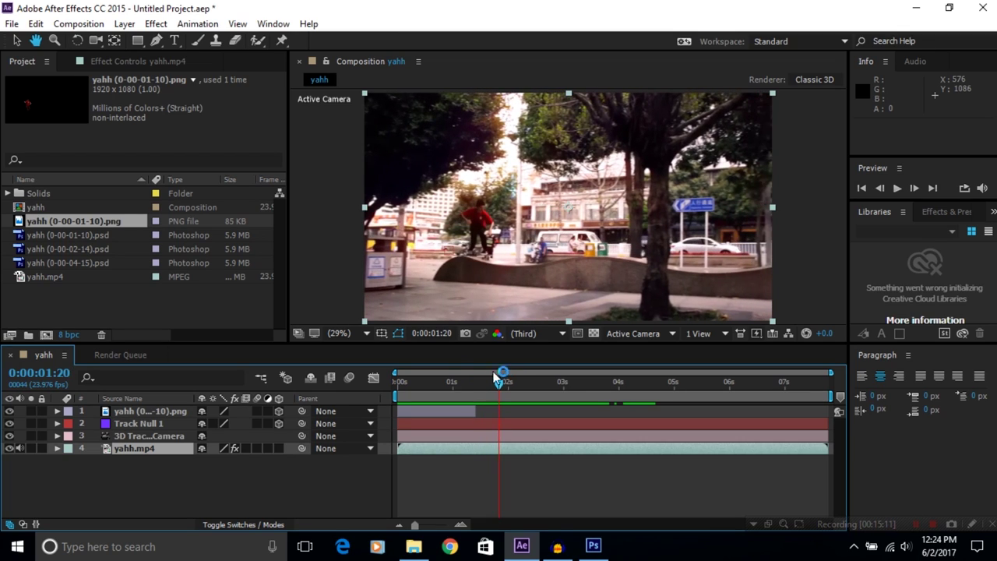
# - Bring up the freeze frame folder and select yahh (0-00-02-14)
pyautogui.click(77, 253)
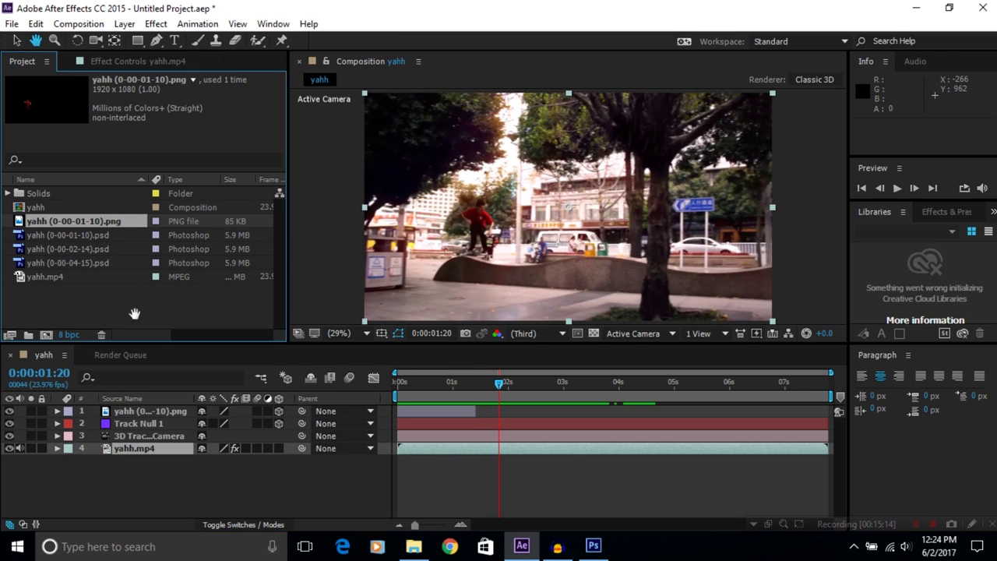
pyautogui.click(414, 546)
pyautogui.click(327, 101)
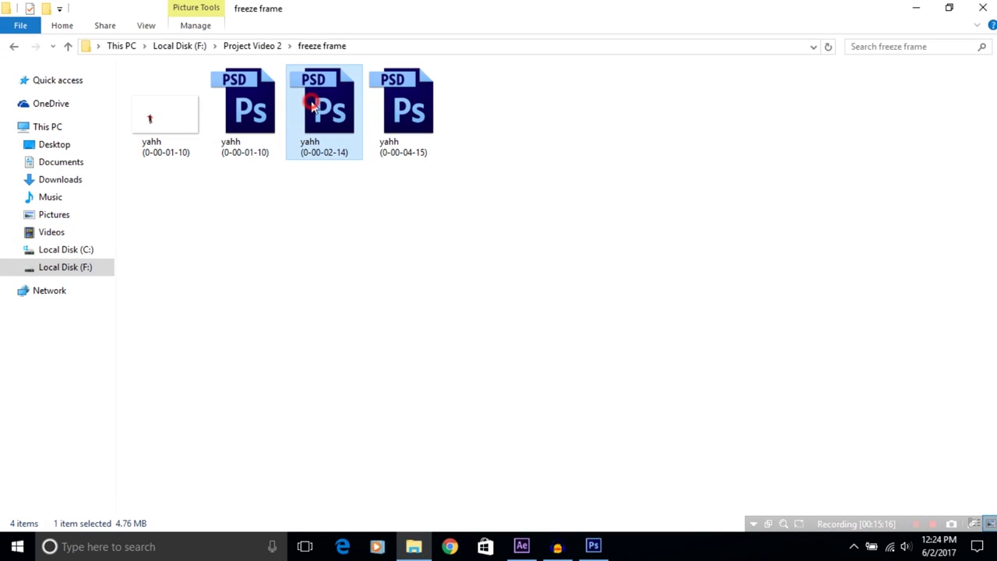
# - Open yahh (0-00-02-14).psd in Photoshop and pick the Quick Selection tool
pyautogui.moveTo(324, 113); pyautogui.dragTo(361, 165)
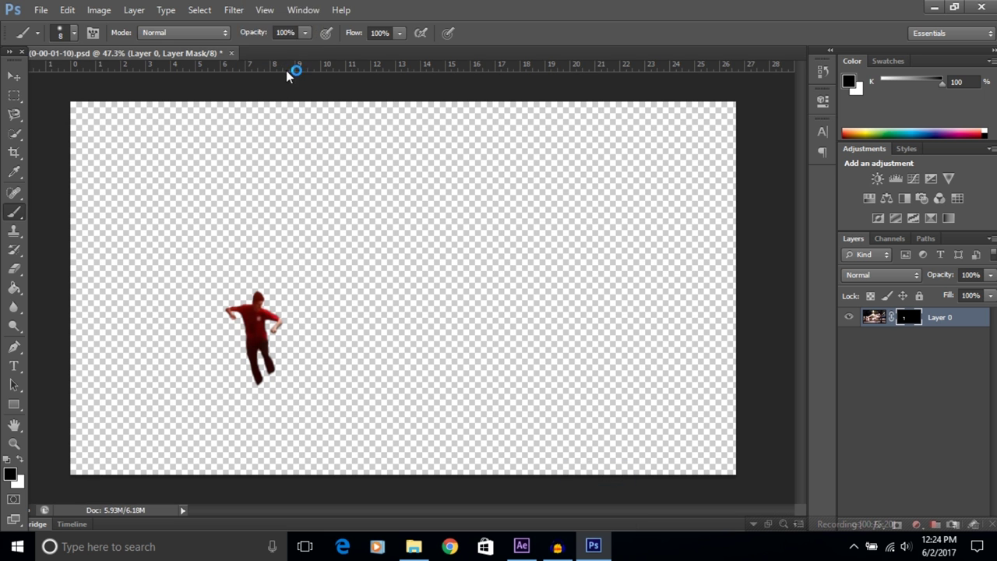
pyautogui.moveTo(361, 165); pyautogui.dragTo(284, 74)
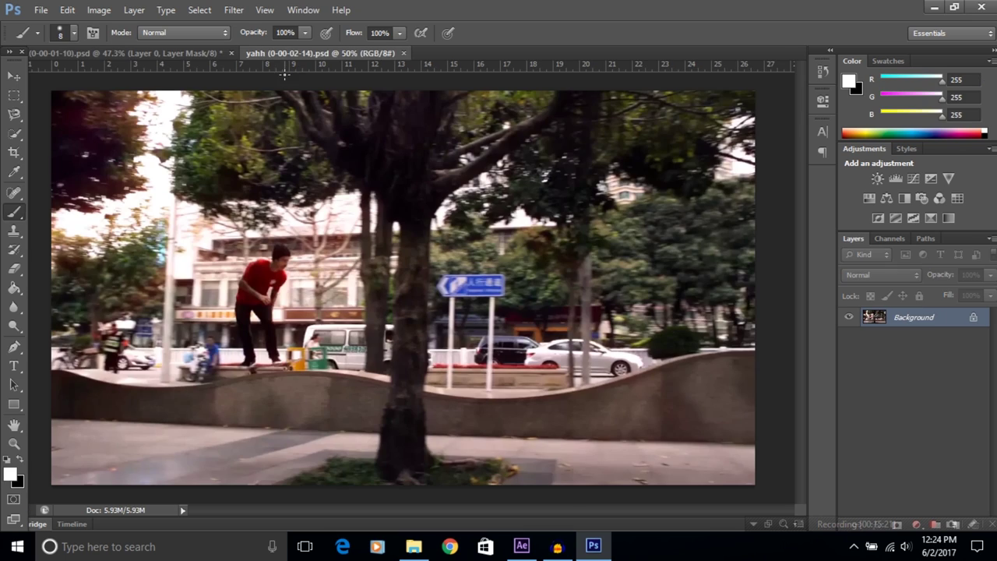
pyautogui.click(15, 134)
pyautogui.click(54, 134)
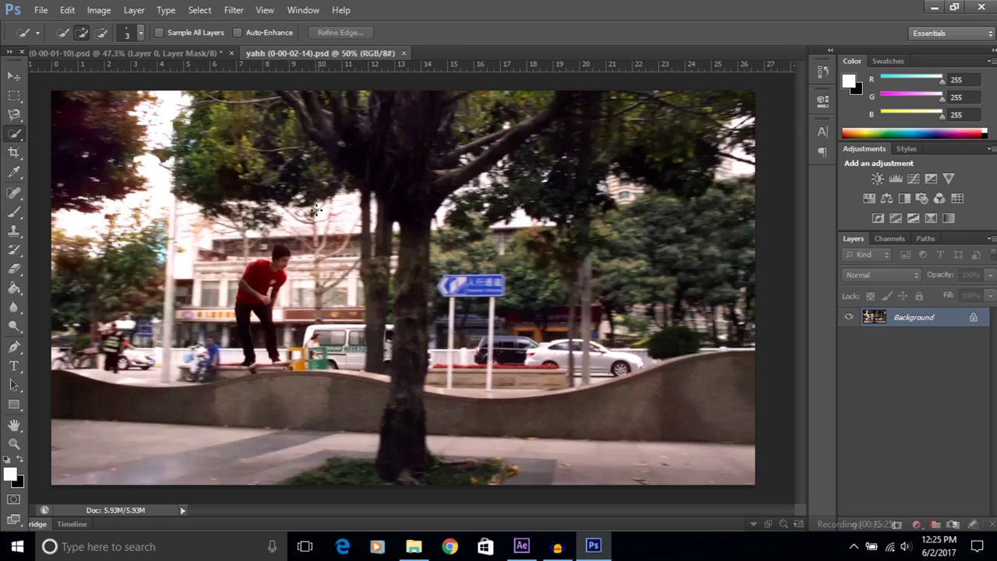
# - Select the skater's body, legs, feet and skateboard with quick selection
pyautogui.scroll(5, 317, 210)
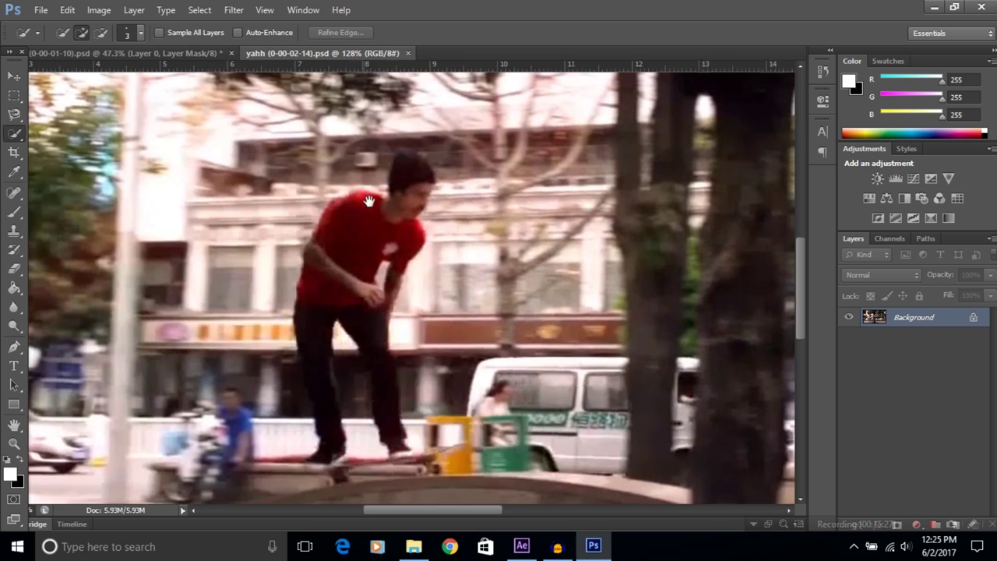
pyautogui.moveTo(369, 201); pyautogui.dragTo(387, 319)
pyautogui.scroll(2, 356, 366)
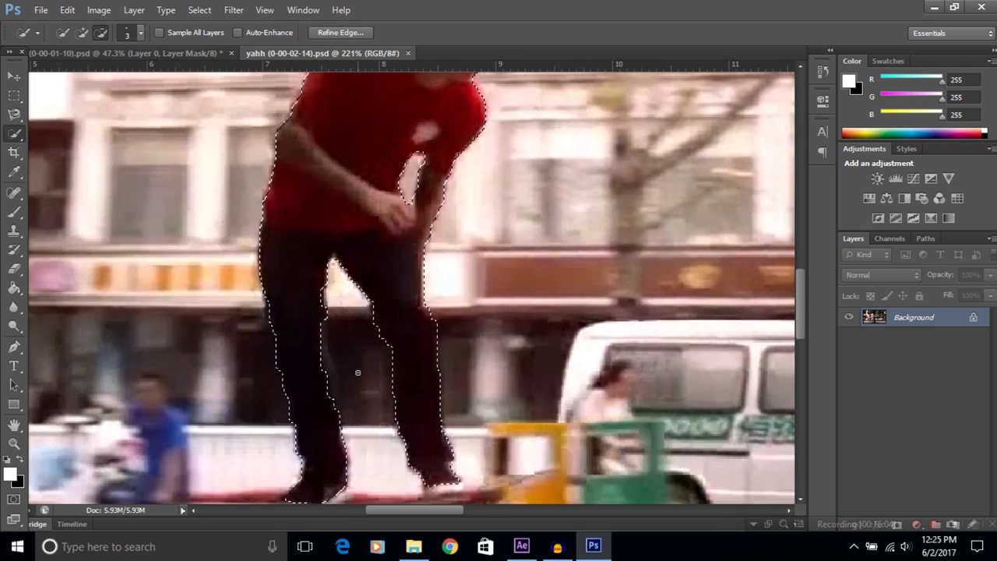
pyautogui.scroll(1, 356, 366)
pyautogui.moveTo(538, 358); pyautogui.dragTo(356, 414)
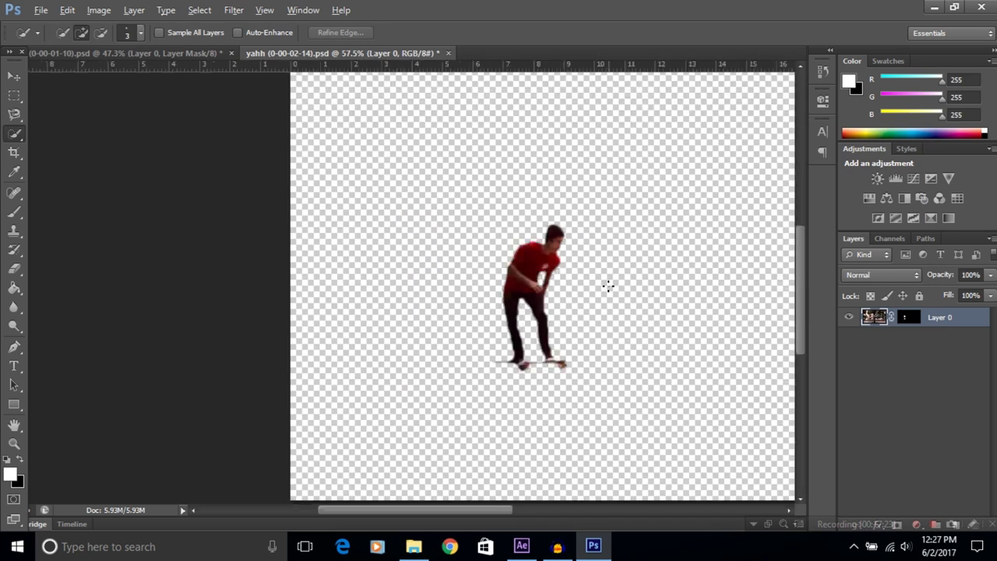
# - Save the cut-out as yahh (0-00-02-14).png, then return to After Effects
pyautogui.click(41, 10)
pyautogui.click(156, 193)
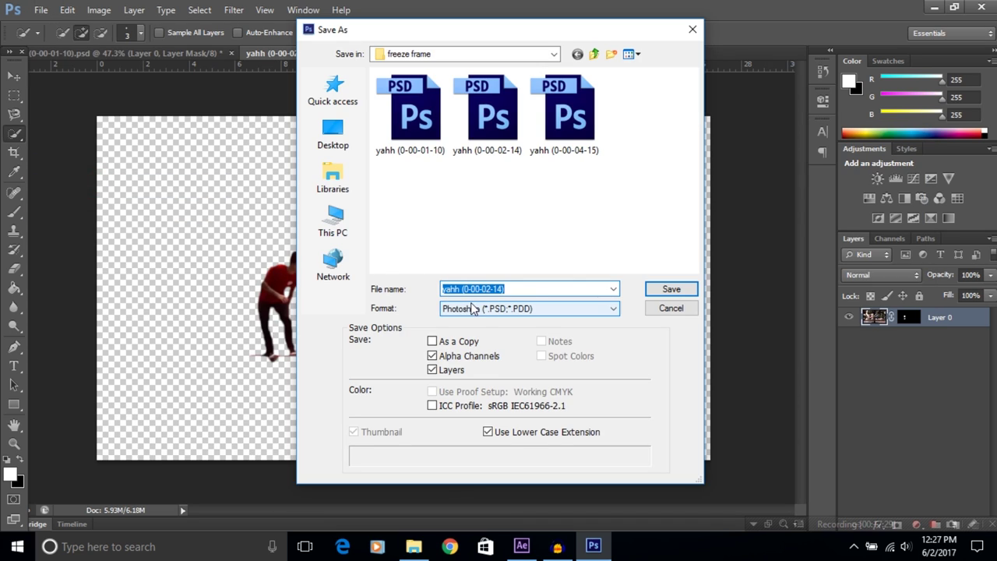
pyautogui.click(473, 309)
pyautogui.click(491, 470)
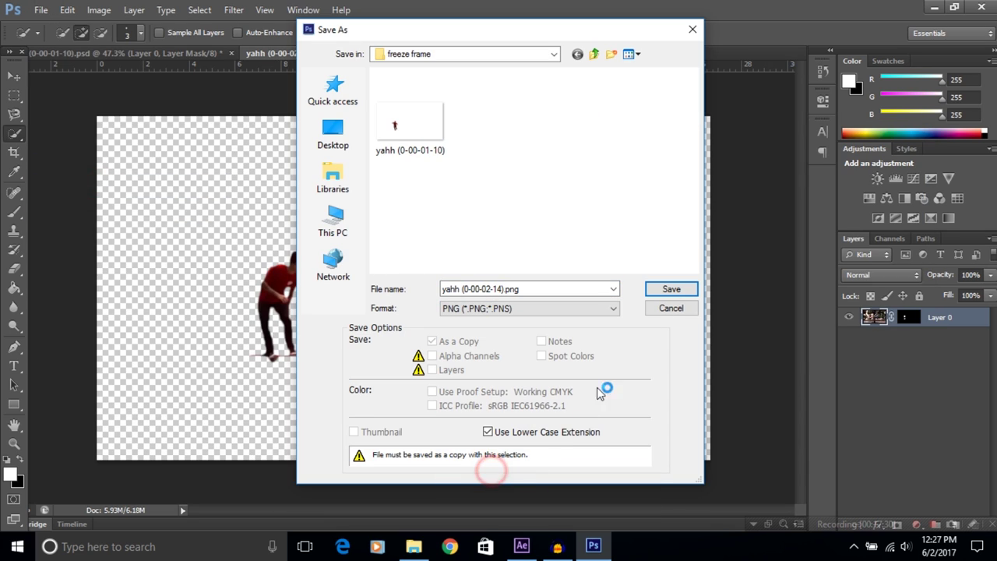
pyautogui.click(654, 288)
pyautogui.click(560, 173)
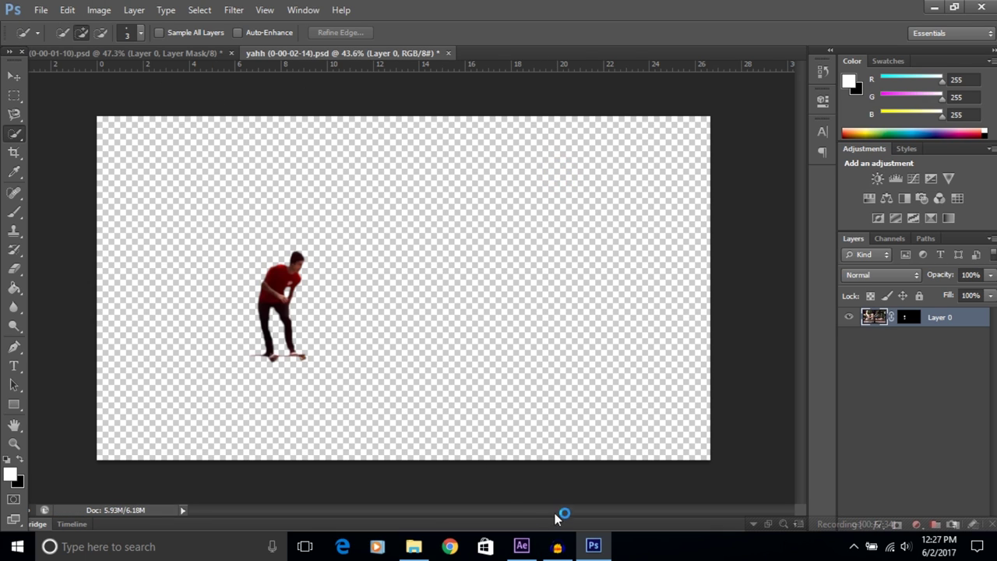
pyautogui.click(522, 546)
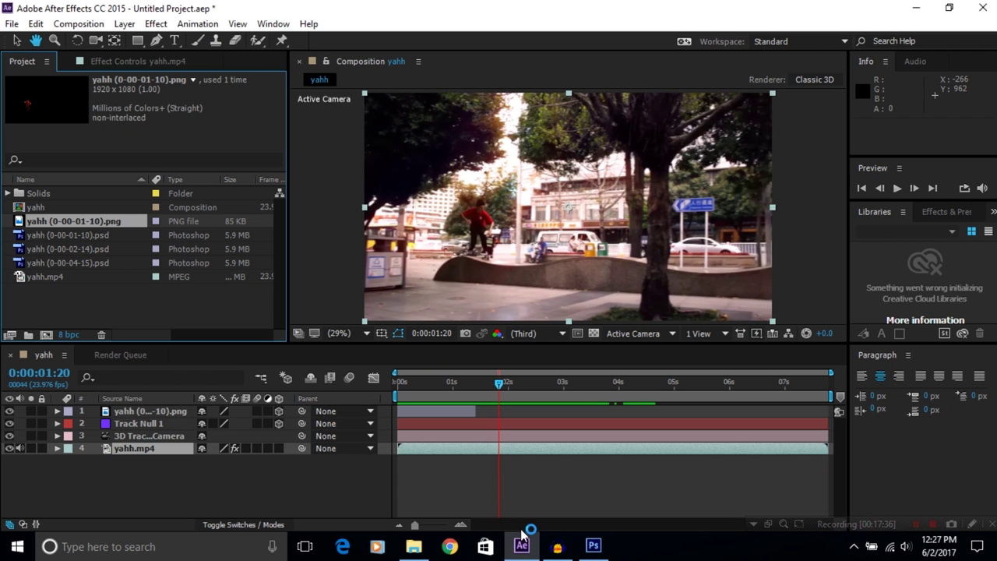
# - Import yahh (0-00-02-14).png into the project, move time to 0:00:02:14, and show the camera tracker settings
pyautogui.click(427, 550)
pyautogui.press('Left')
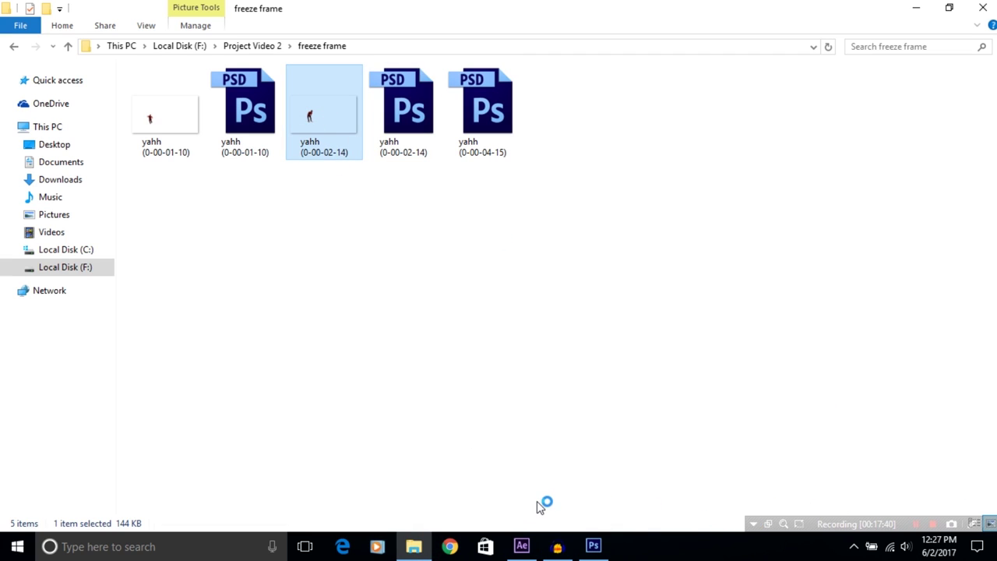
pyautogui.click(527, 545)
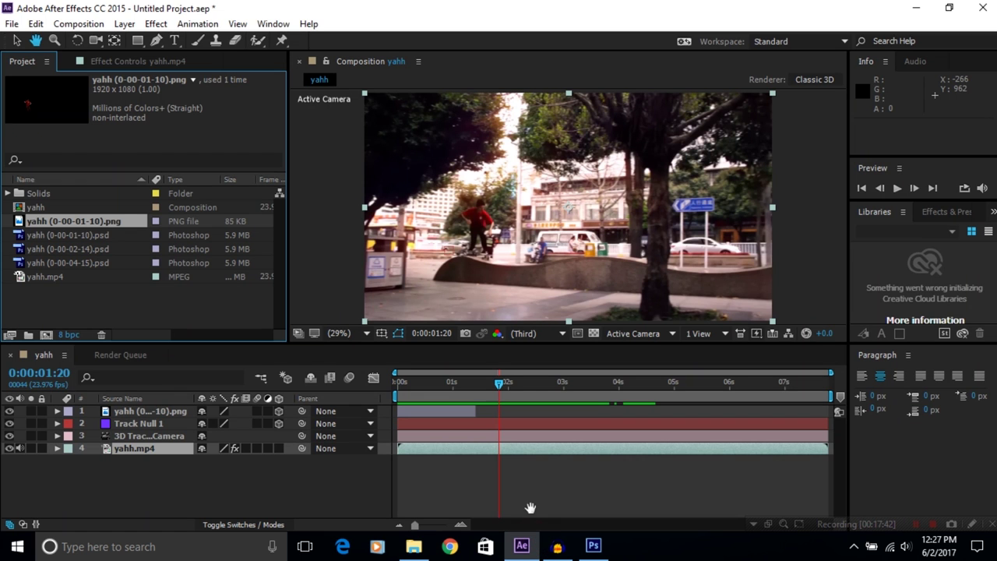
pyautogui.click(498, 386)
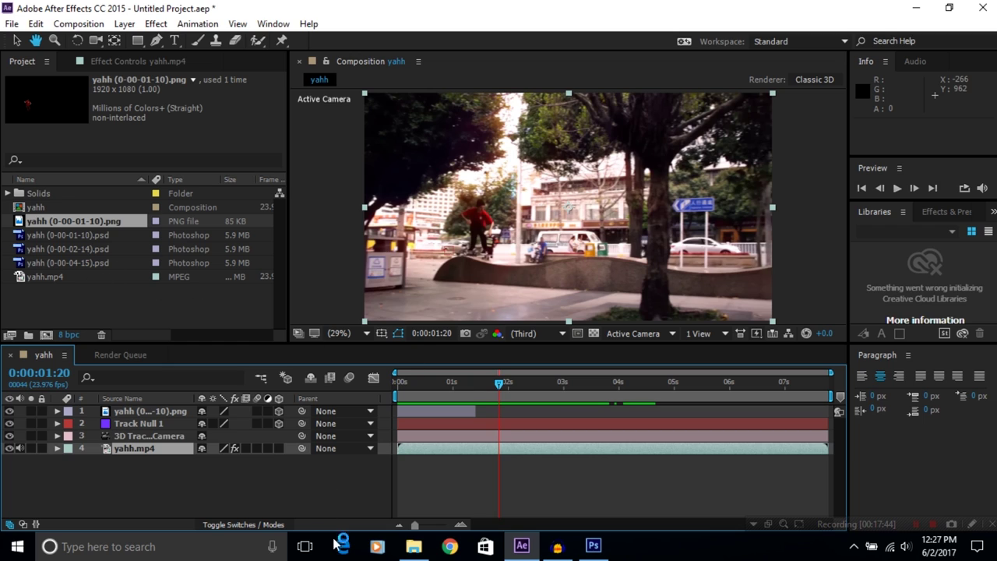
pyautogui.click(414, 546)
pyautogui.moveTo(326, 124); pyautogui.dragTo(197, 316)
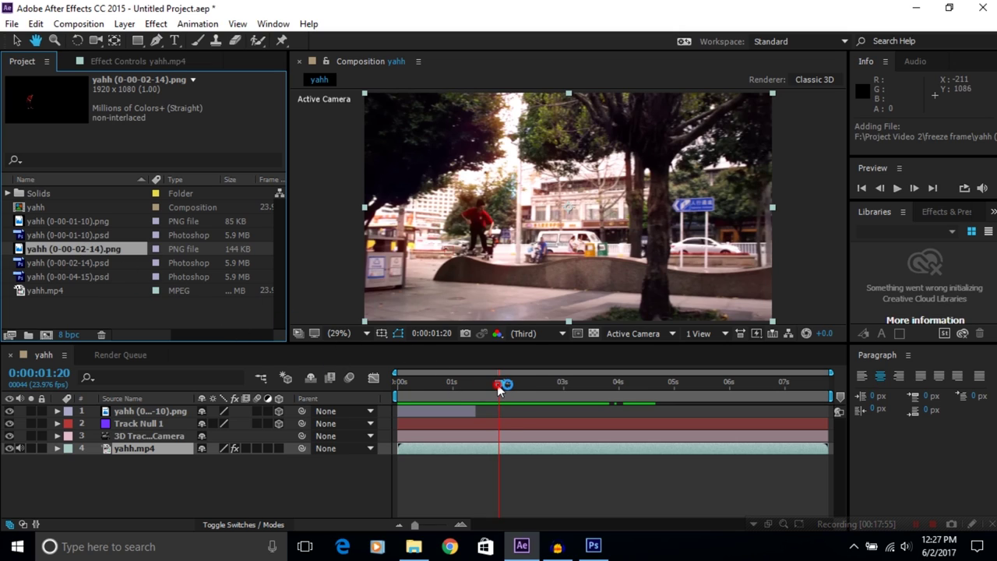
pyautogui.moveTo(500, 390); pyautogui.dragTo(542, 387)
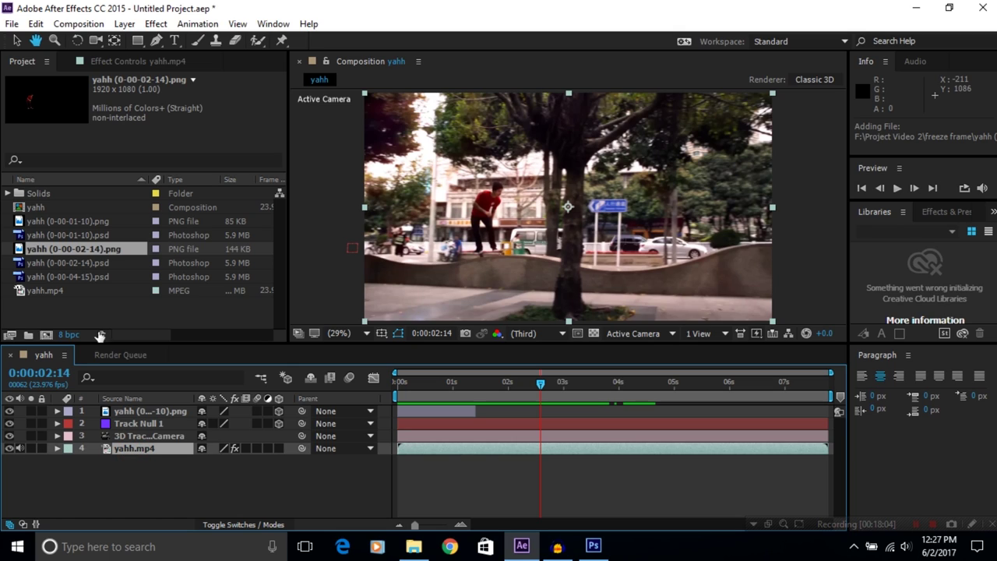
pyautogui.click(129, 61)
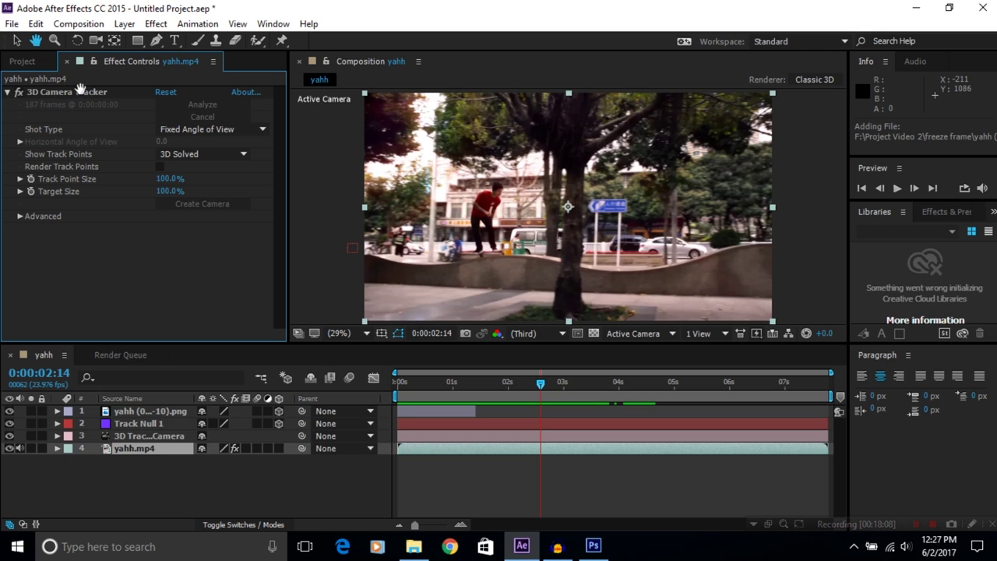
# - Create a new Track Null 1 from the 3D Camera Tracker's track points near the skater
pyautogui.click(86, 91)
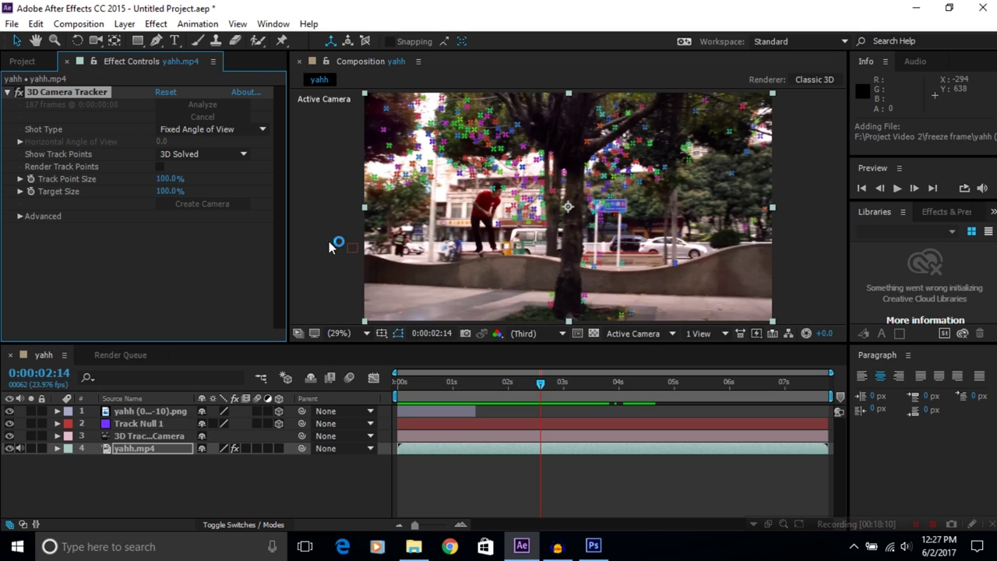
pyautogui.moveTo(503, 221)
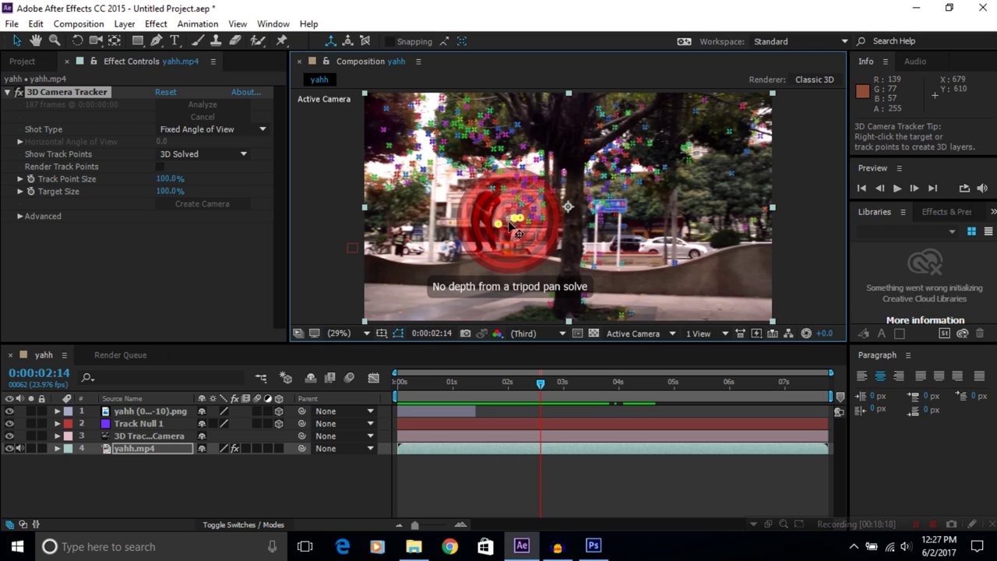
pyautogui.rightClick(509, 220)
pyautogui.click(553, 265)
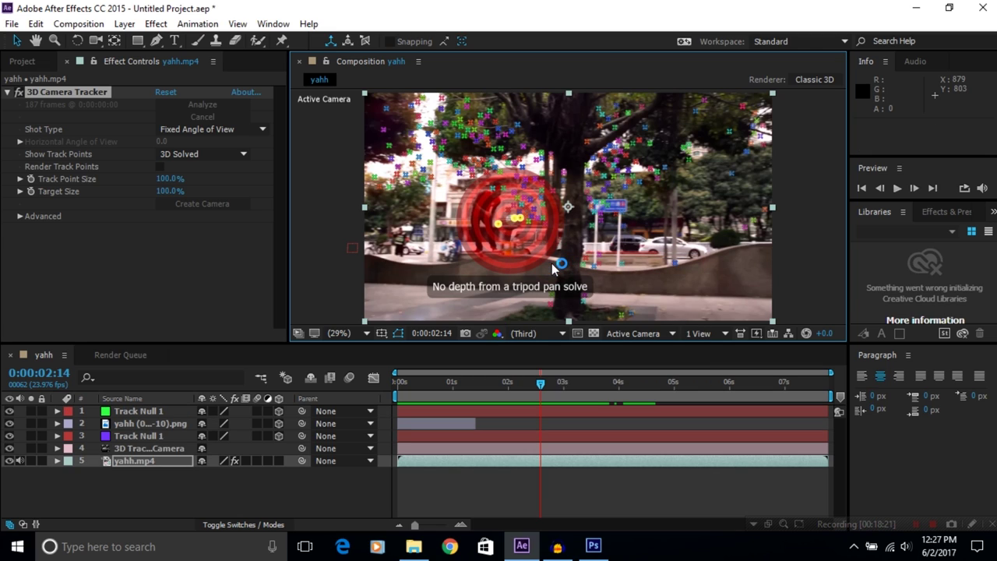
pyautogui.click(23, 61)
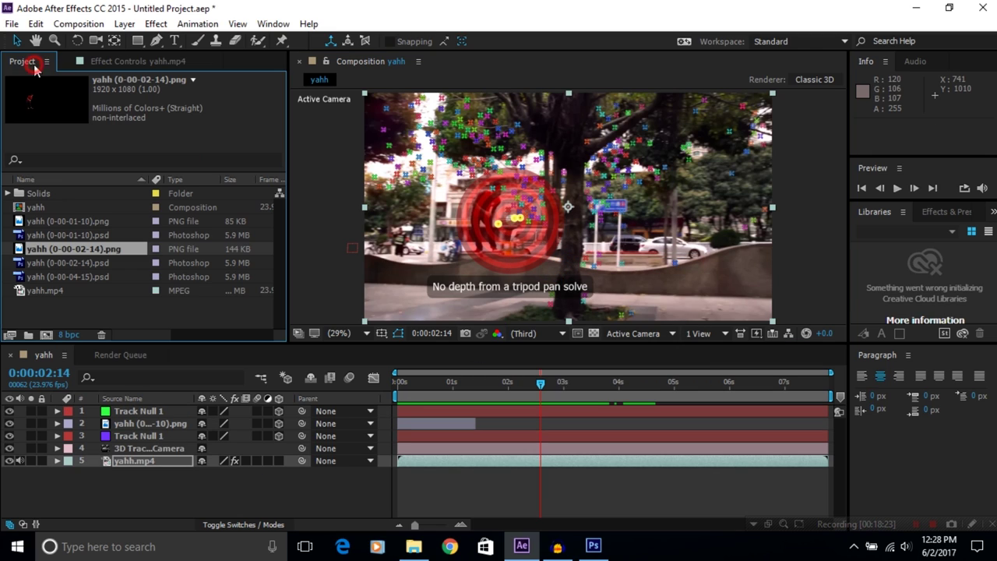
# - Place the 2:14 cut-out above Track Null 1 as a 3D layer and move it over the skater
pyautogui.moveTo(66, 254); pyautogui.dragTo(136, 412)
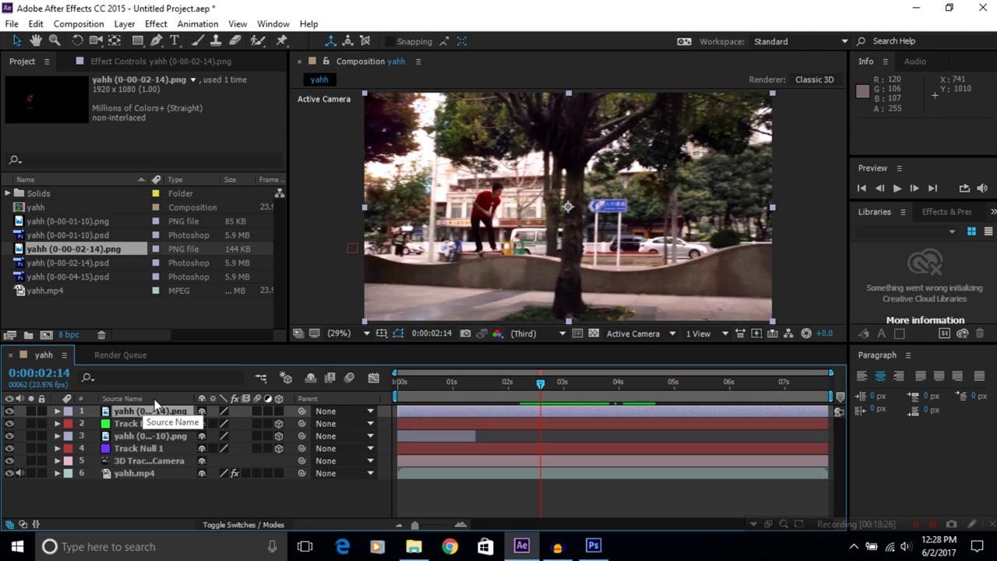
pyautogui.click(278, 411)
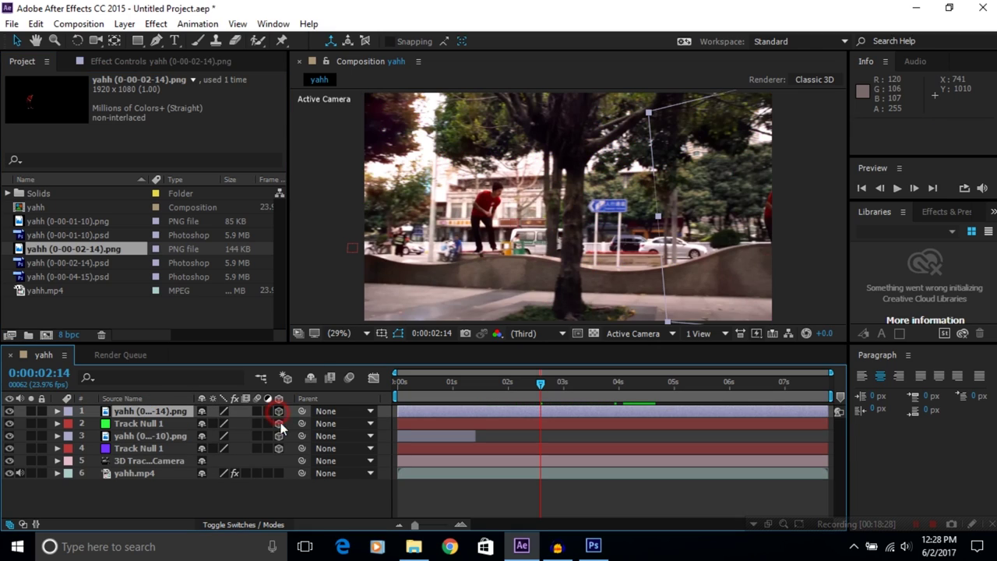
pyautogui.moveTo(748, 261)
pyautogui.mouseDown()
pyautogui.moveTo(467, 251)
pyautogui.moveTo(416, 261)
pyautogui.mouseUp()
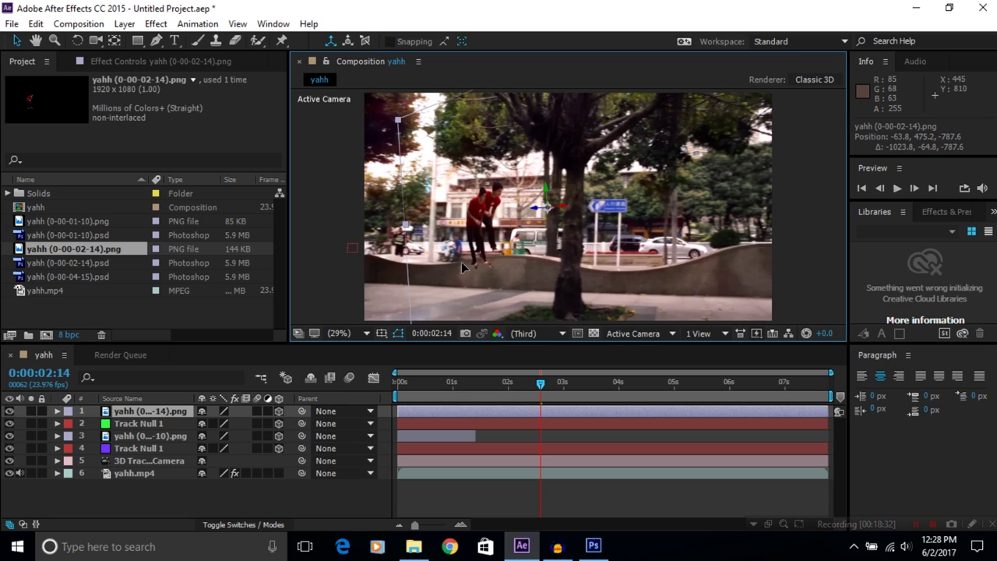
# - Fine-tune its position, scale it to 78% and set orientation 0°, 312°, 4°
pyautogui.click(57, 411)
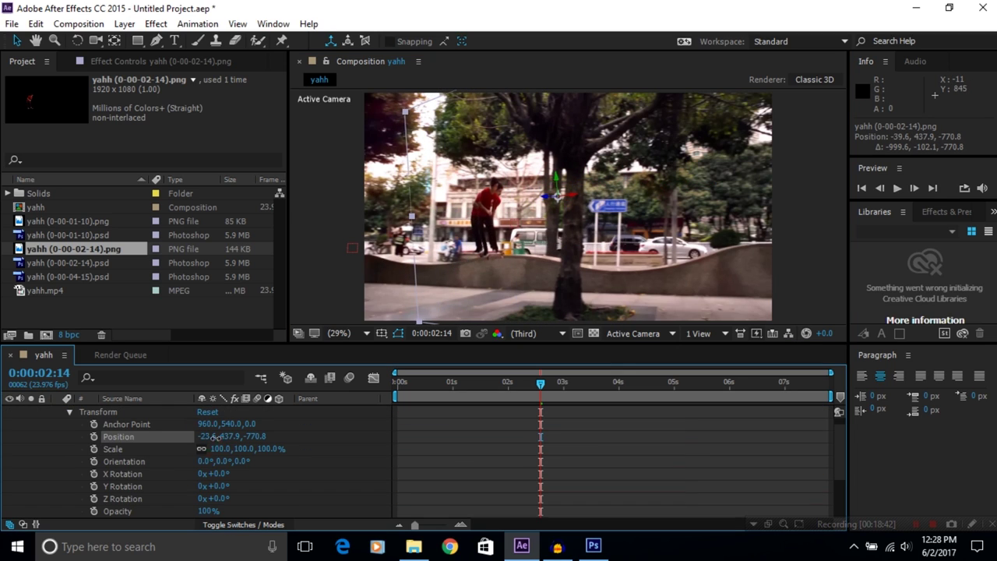
pyautogui.moveTo(499, 246); pyautogui.dragTo(513, 248)
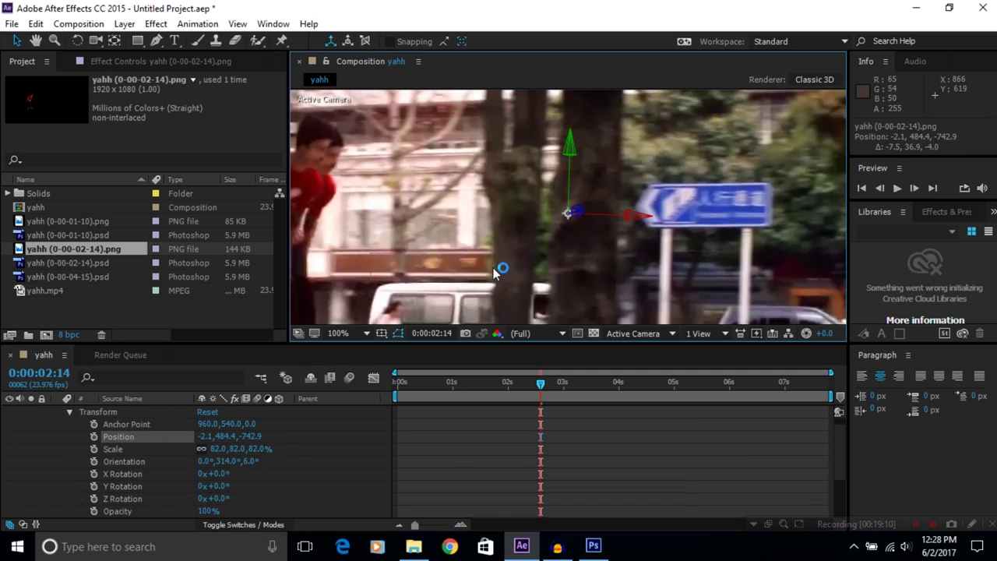
pyautogui.moveTo(211, 460); pyautogui.dragTo(207, 461)
pyautogui.moveTo(534, 215); pyautogui.dragTo(534, 220)
pyautogui.scroll(-1, 534, 220)
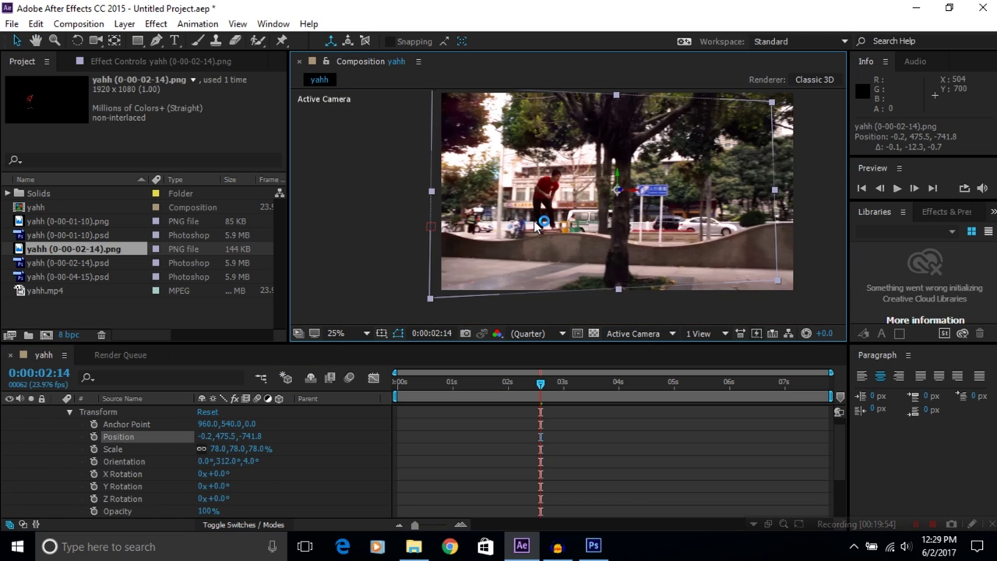
pyautogui.scroll(-1, 534, 220)
pyautogui.scroll(1, 533, 220)
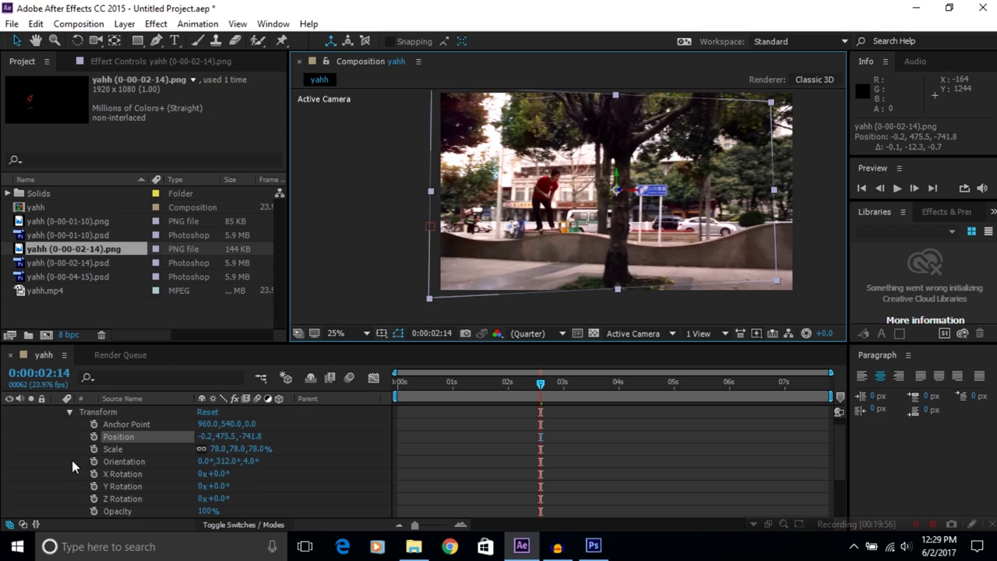
pyautogui.scroll(1, 71, 459)
pyautogui.click(69, 425)
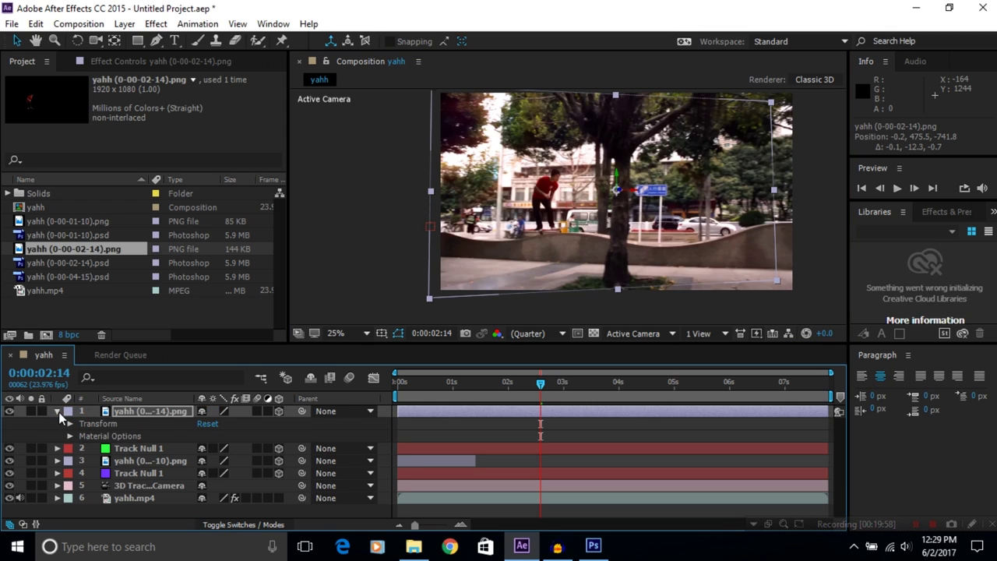
# - Reselect the cut-out layer and trim its end back to around 2 seconds
pyautogui.click(67, 413)
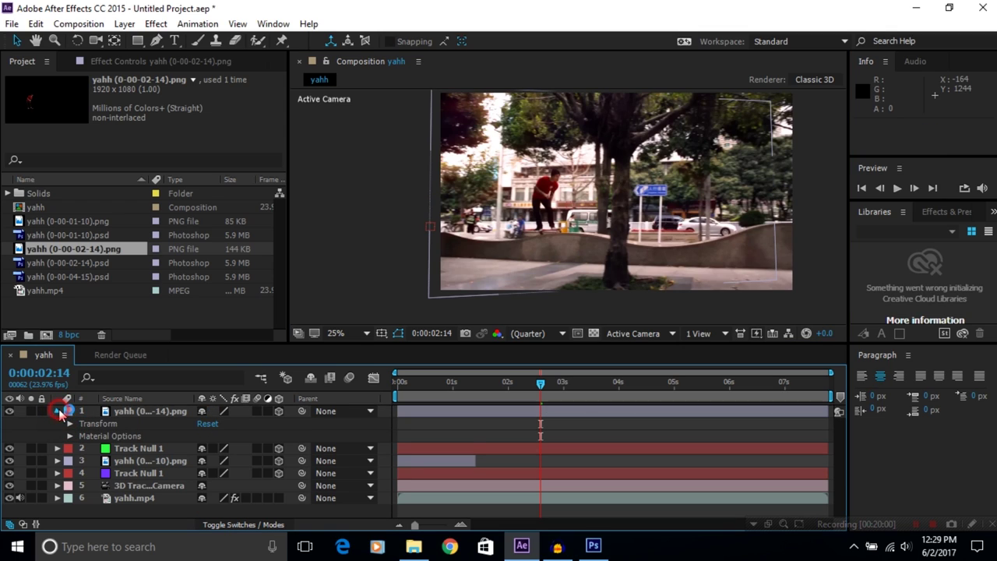
pyautogui.click(502, 414)
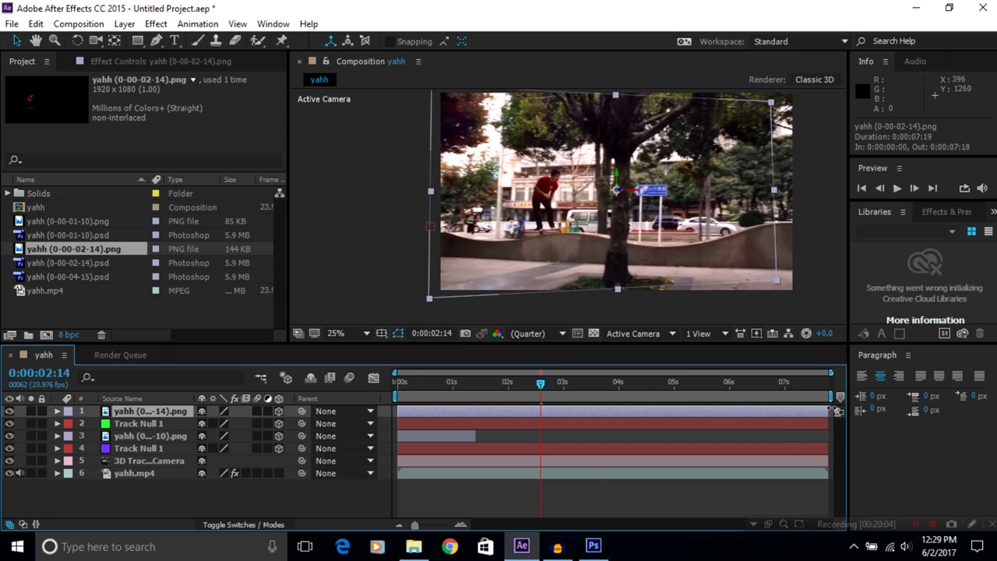
pyautogui.moveTo(826, 411); pyautogui.dragTo(542, 413)
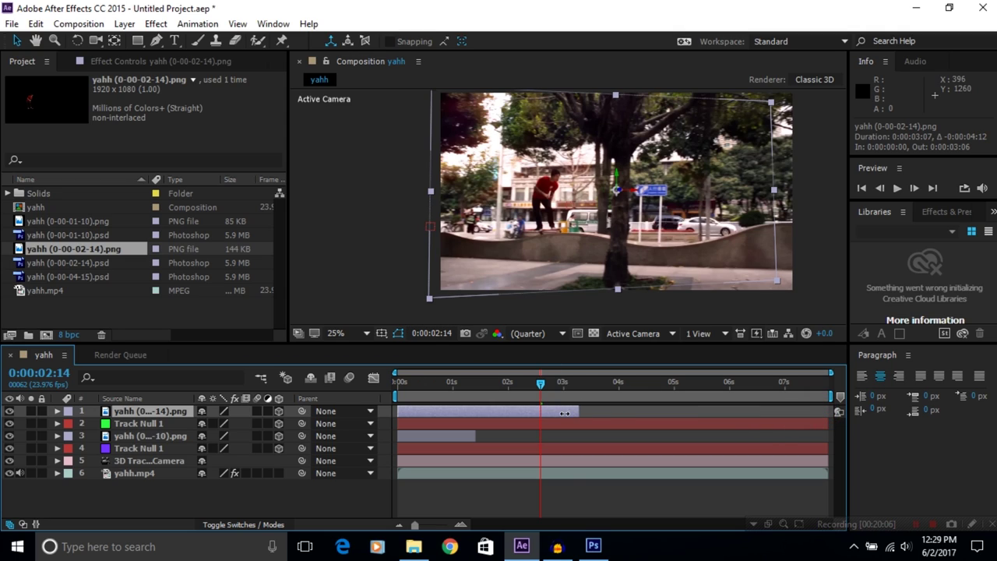
# - End the cut-out at 0:00:02:13 and preview the trimmed result from an earlier frame
pyautogui.moveTo(539, 413); pyautogui.dragTo(538, 415)
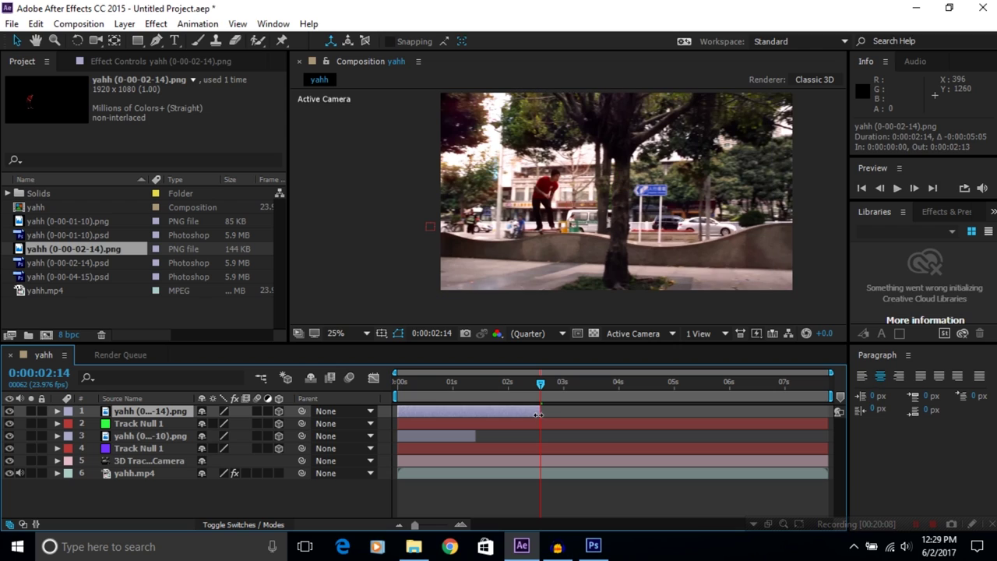
pyautogui.moveTo(417, 522)
pyautogui.mouseDown()
pyautogui.moveTo(455, 518)
pyautogui.moveTo(413, 525)
pyautogui.mouseUp()
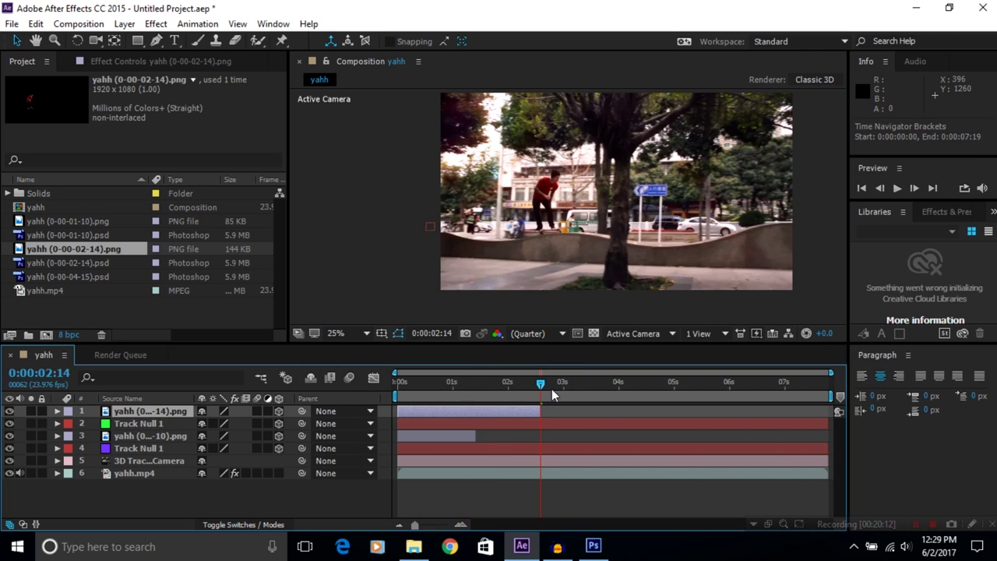
pyautogui.moveTo(543, 386); pyautogui.dragTo(450, 390)
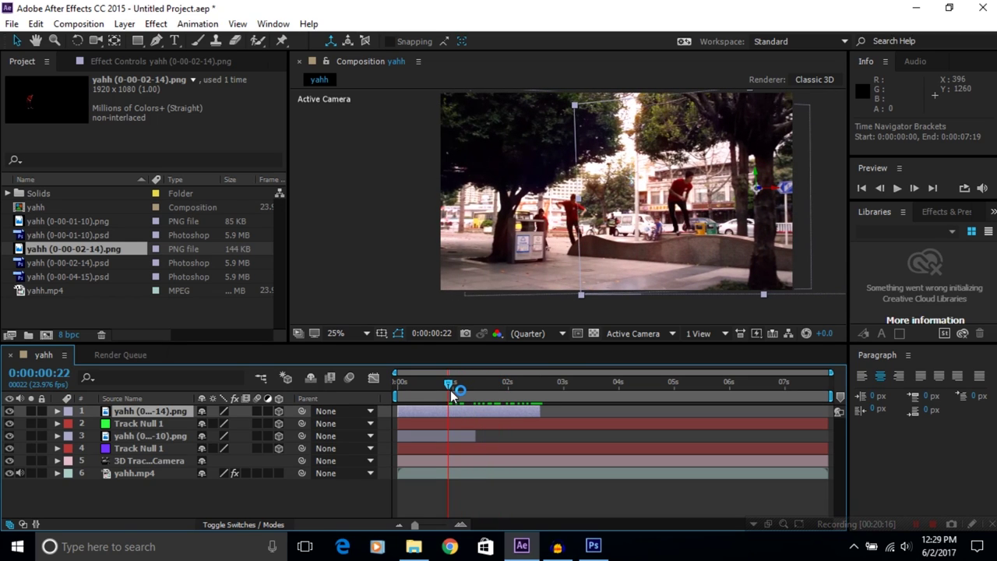
pyautogui.press('space')
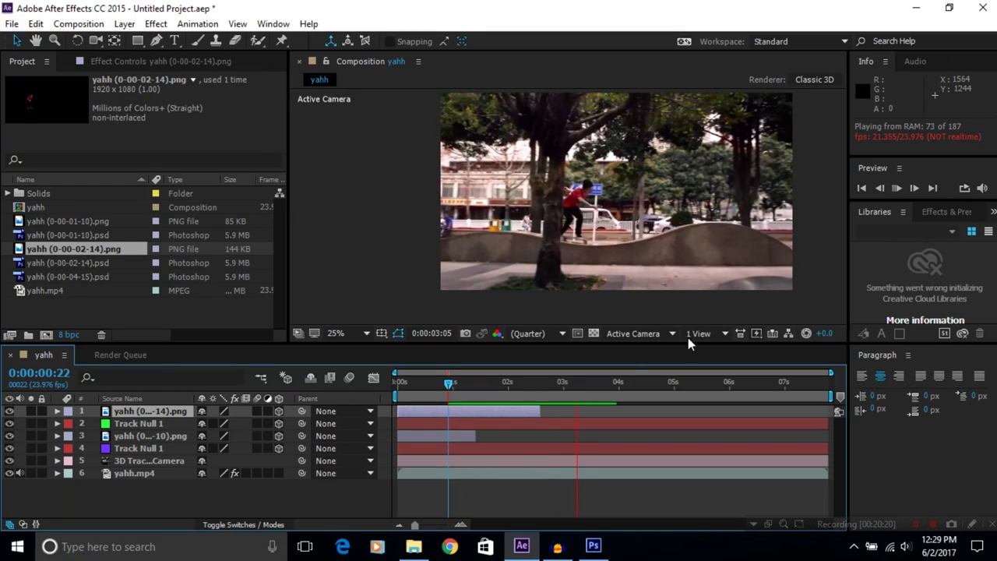
pyautogui.moveTo(442, 389)
pyautogui.mouseDown()
pyautogui.moveTo(649, 403)
pyautogui.moveTo(640, 401)
pyautogui.mouseUp()
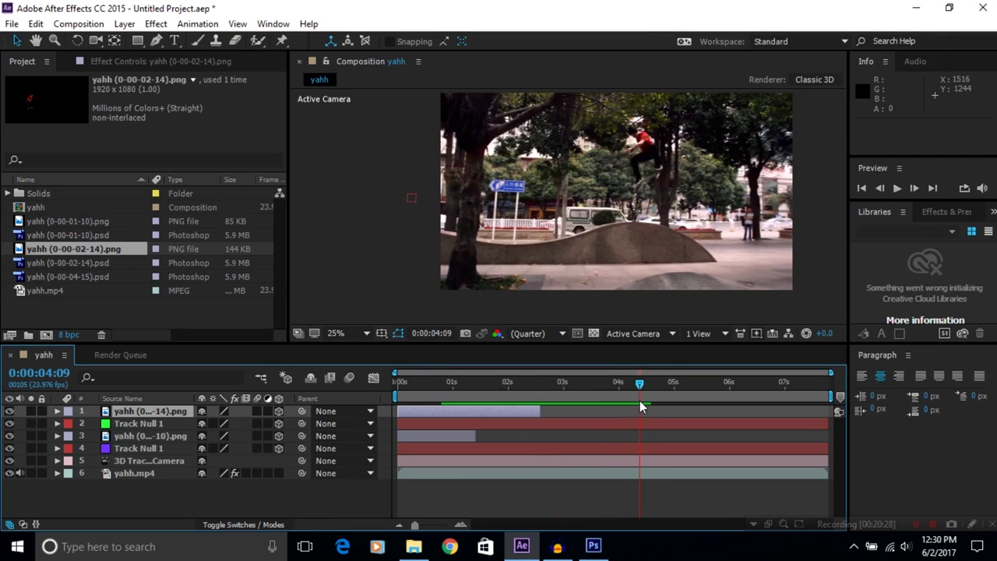
pyautogui.click(414, 546)
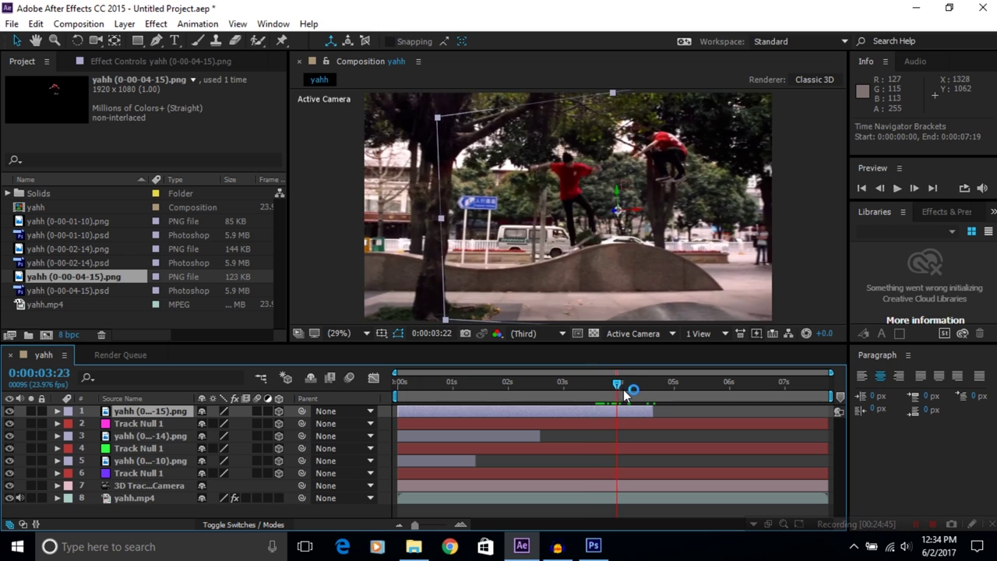
# - Advance the current time to around 4 seconds 18 frames
pyautogui.moveTo(624, 396)
pyautogui.mouseDown()
pyautogui.moveTo(675, 402)
pyautogui.moveTo(399, 389)
pyautogui.mouseUp()
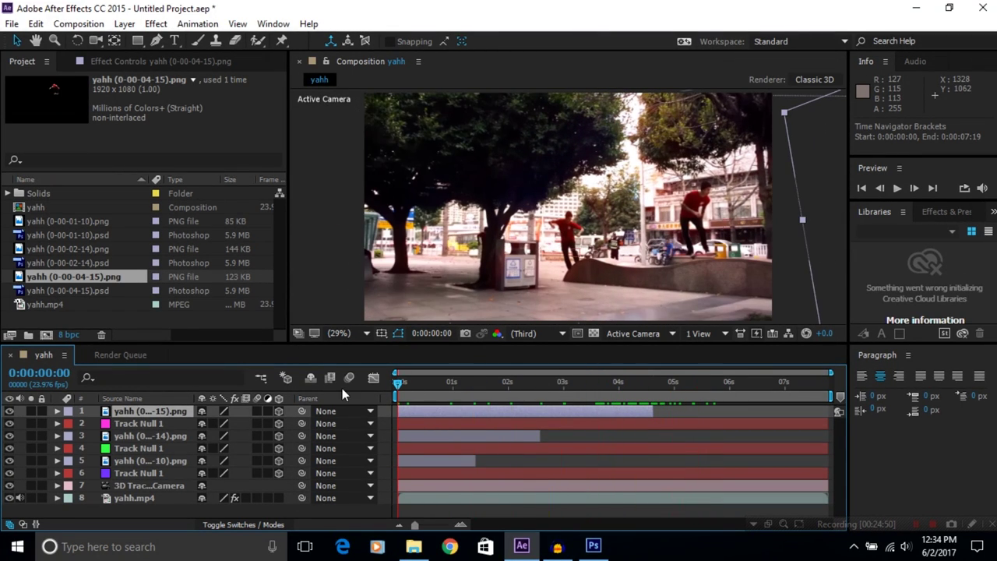
# - Select the yahh.mp4 layer and play a preview of the composition with all three skater cut-outs
pyautogui.click(162, 500)
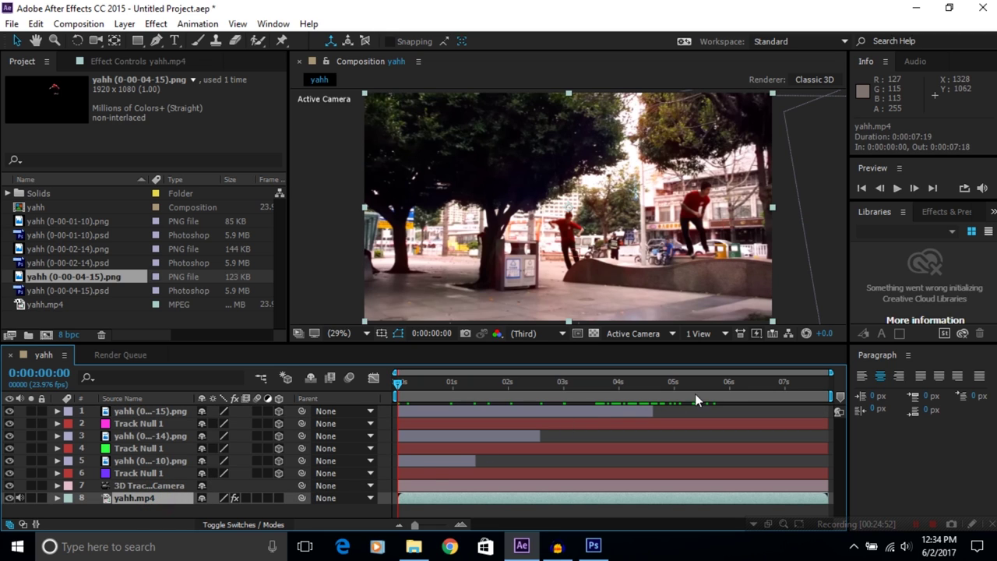
pyautogui.press('space')
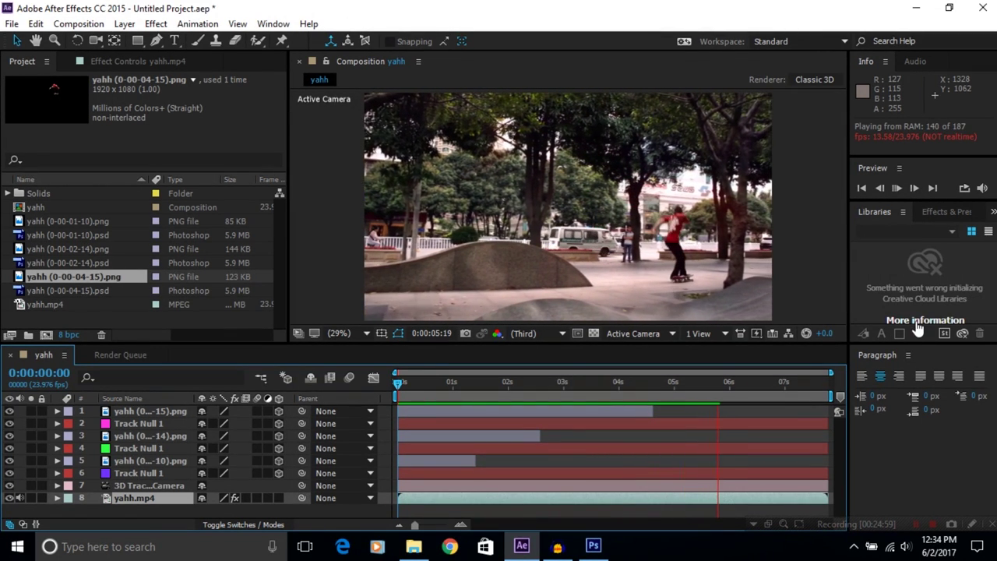
pyautogui.press('space')
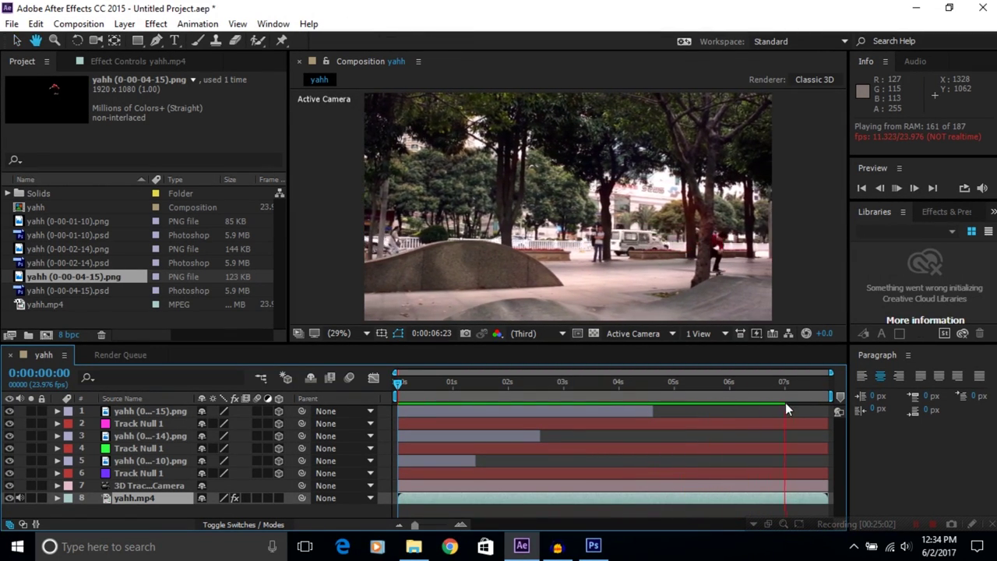